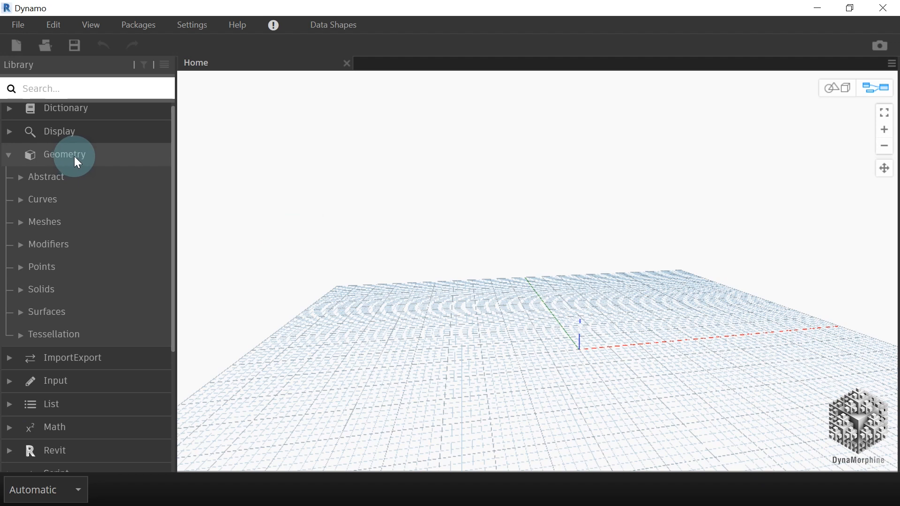
# Add an Arc.ByThreePoints node from the Geometry library's arc nodes and place it above the grid
pyautogui.click(55, 200)
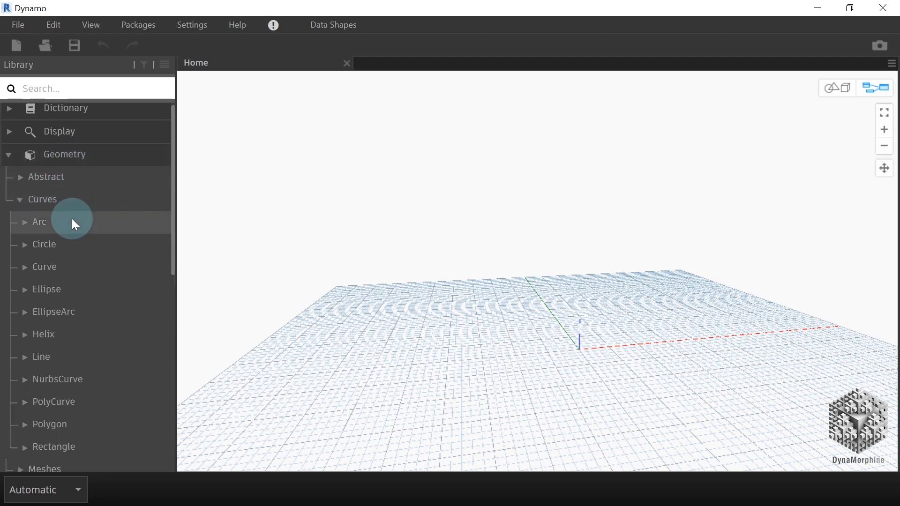
pyautogui.click(71, 219)
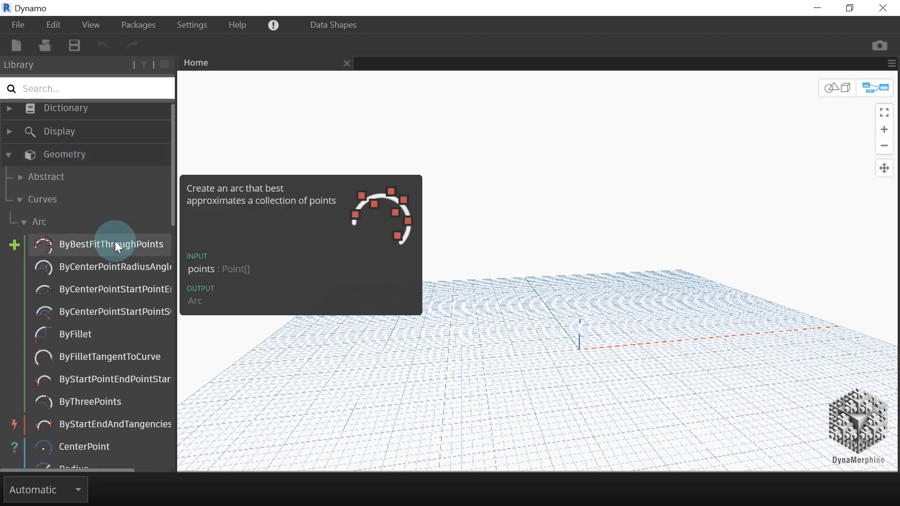
pyautogui.moveTo(112, 401)
pyautogui.click(275, 395)
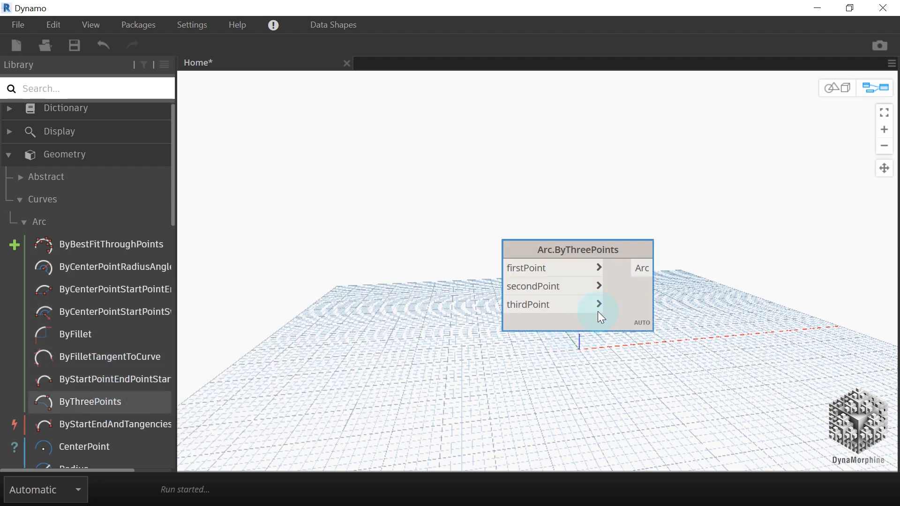
pyautogui.moveTo(631, 250); pyautogui.dragTo(599, 180)
pyautogui.scroll(4, 422, 114)
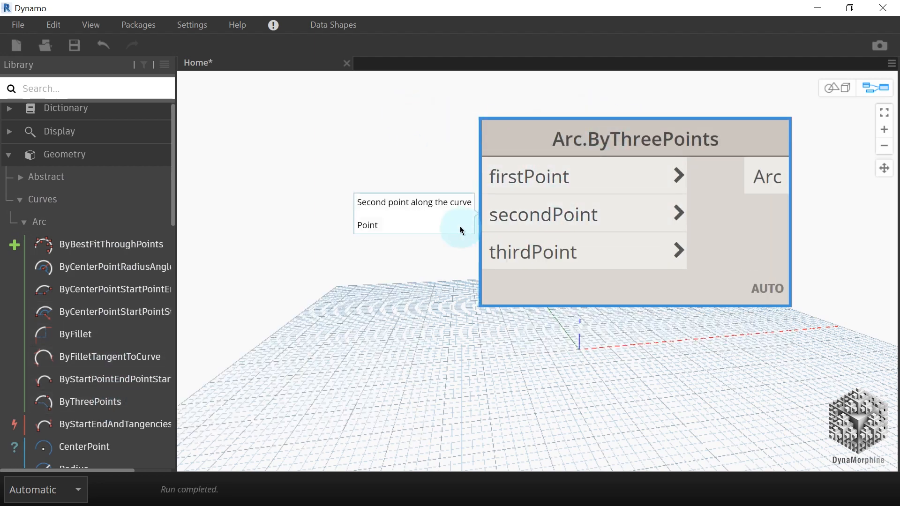
pyautogui.scroll(-3, 432, 185)
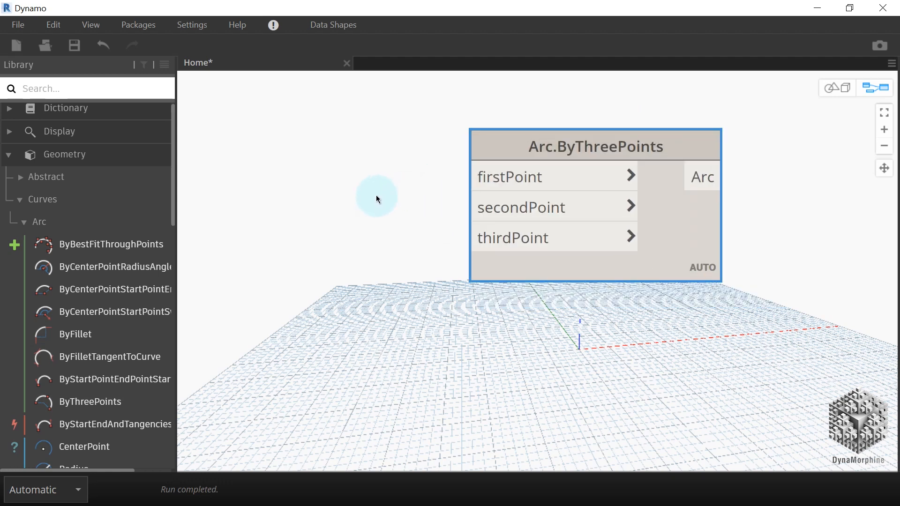
pyautogui.scroll(-3, 378, 200)
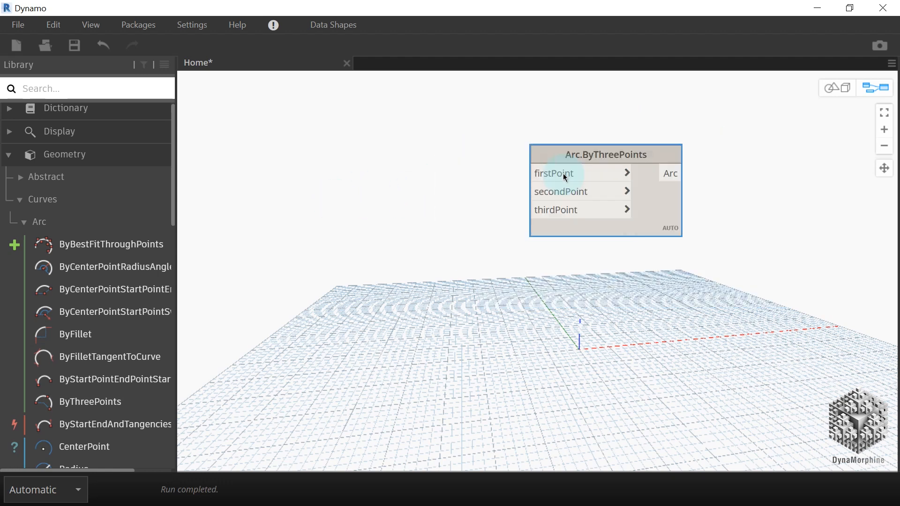
# Add a Point.ByCoordinates (x, y, z) node from the library and place it to the left of the arc node
pyautogui.click(66, 202)
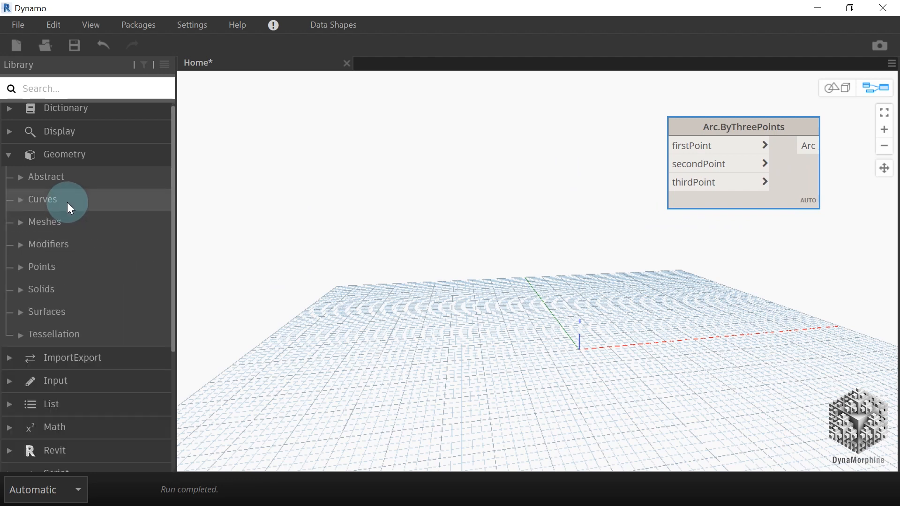
pyautogui.click(39, 276)
pyautogui.click(66, 290)
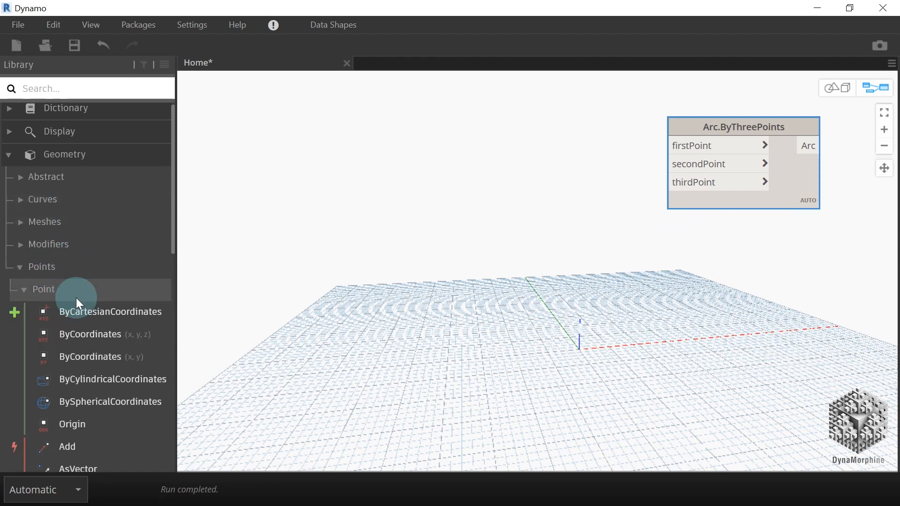
pyautogui.scroll(-2, 112, 335)
pyautogui.click(126, 262)
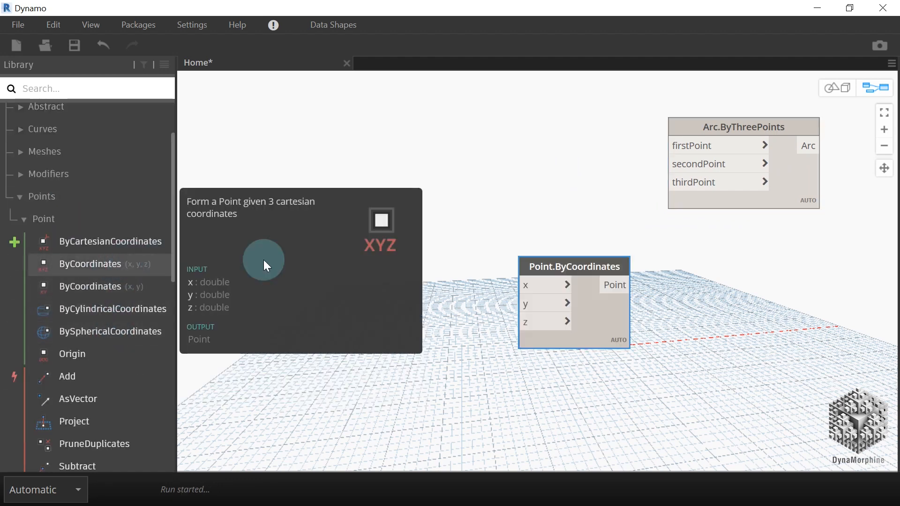
pyautogui.moveTo(608, 327); pyautogui.dragTo(490, 151)
# Spread the Arc.ByThreePoints and Point.ByCoordinates nodes apart to leave room for inputs between and before them
pyautogui.click(838, 88)
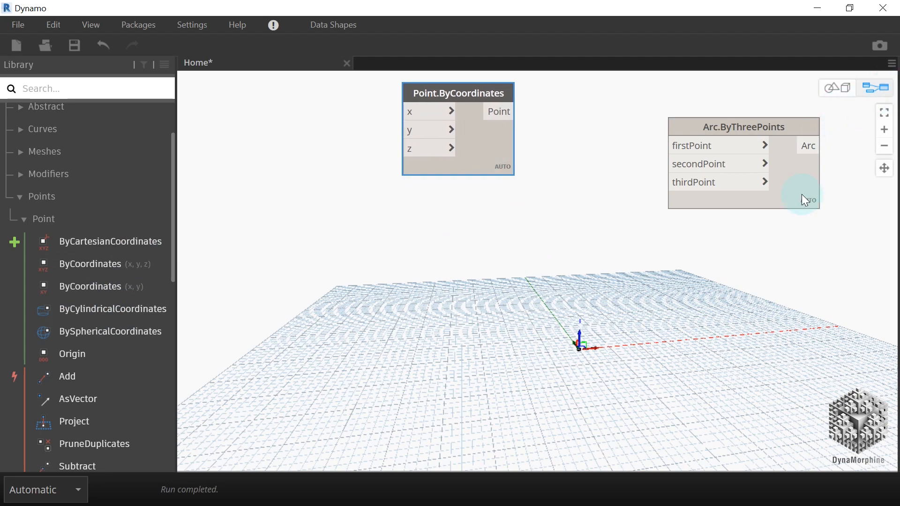
pyautogui.moveTo(801, 194); pyautogui.dragTo(641, 361, button='right')
pyautogui.scroll(-3, 641, 359)
pyautogui.click(876, 87)
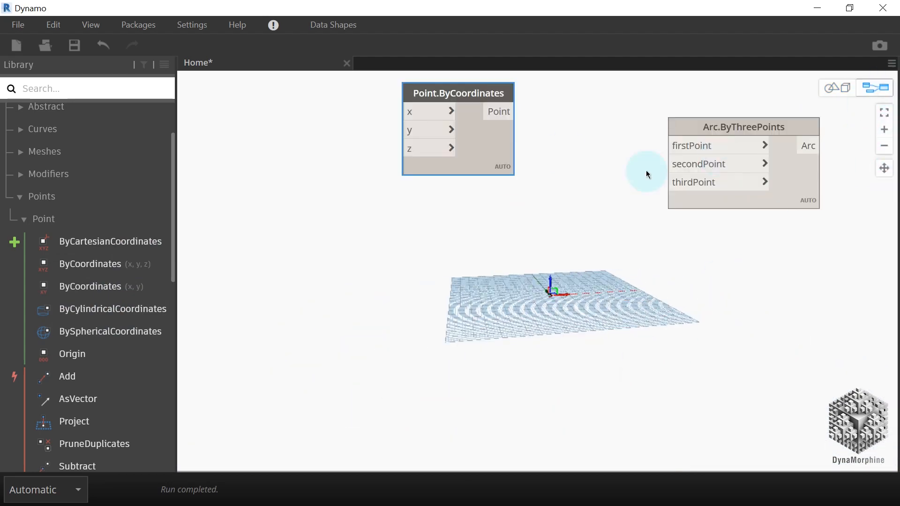
pyautogui.moveTo(787, 226); pyautogui.dragTo(713, 230)
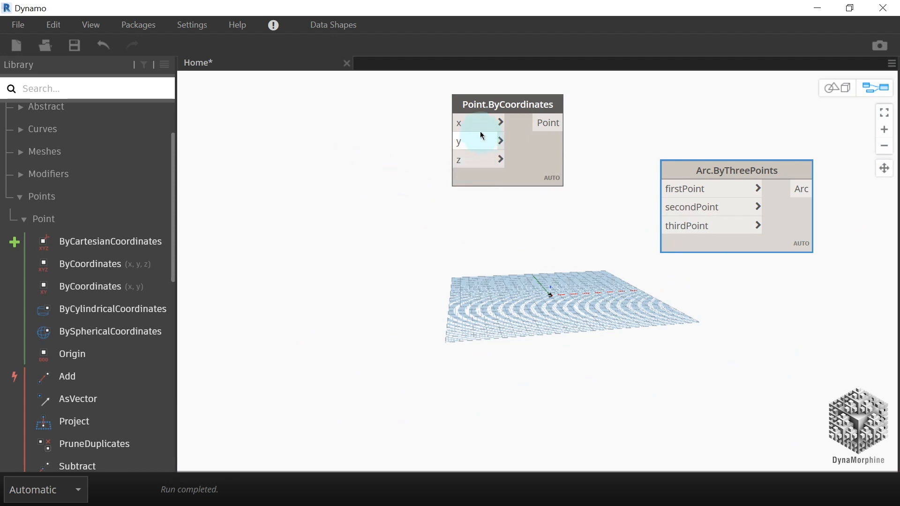
pyautogui.moveTo(545, 159); pyautogui.dragTo(463, 143)
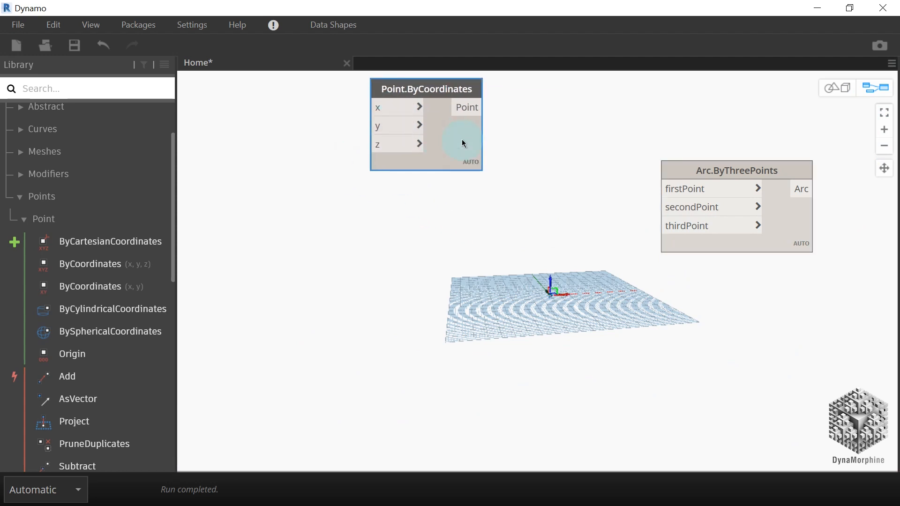
# Create a code block with the values 12000 and 1000 and connect them to the x and y inputs of Point.ByCoordinates
pyautogui.doubleClick(256, 109)
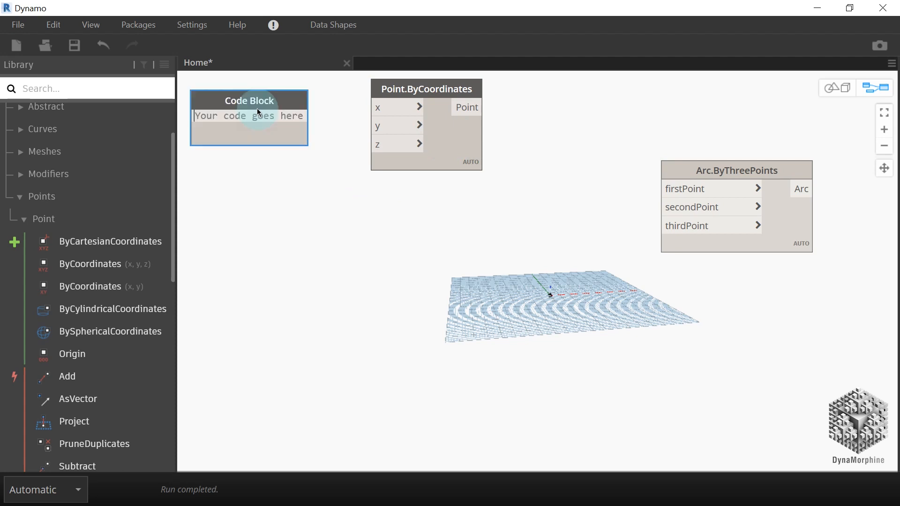
pyautogui.write('12000')
pyautogui.press('Escape')
pyautogui.moveTo(243, 118); pyautogui.dragTo(372, 108)
pyautogui.click(238, 117)
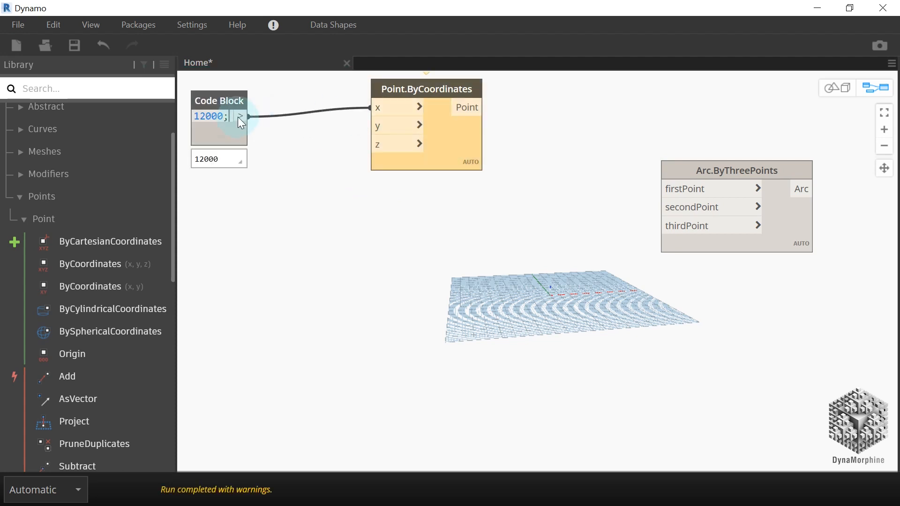
pyautogui.write('1000')
pyautogui.click(286, 155)
pyautogui.moveTo(241, 128); pyautogui.dragTo(371, 126)
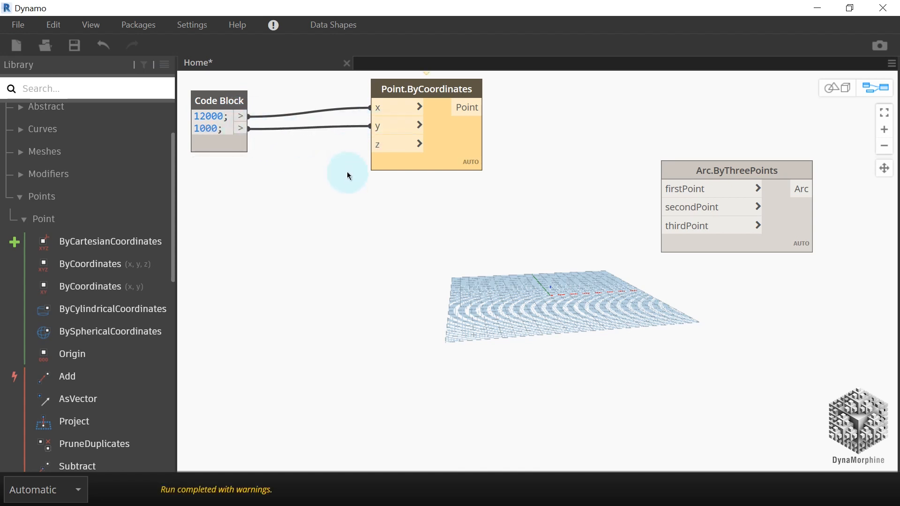
# Reposition the Point.ByCoordinates node so it sits level with its code block
pyautogui.moveTo(455, 132); pyautogui.dragTo(418, 158)
pyautogui.moveTo(461, 165); pyautogui.dragTo(530, 199, button='middle')
pyautogui.scroll(2, 472, 118)
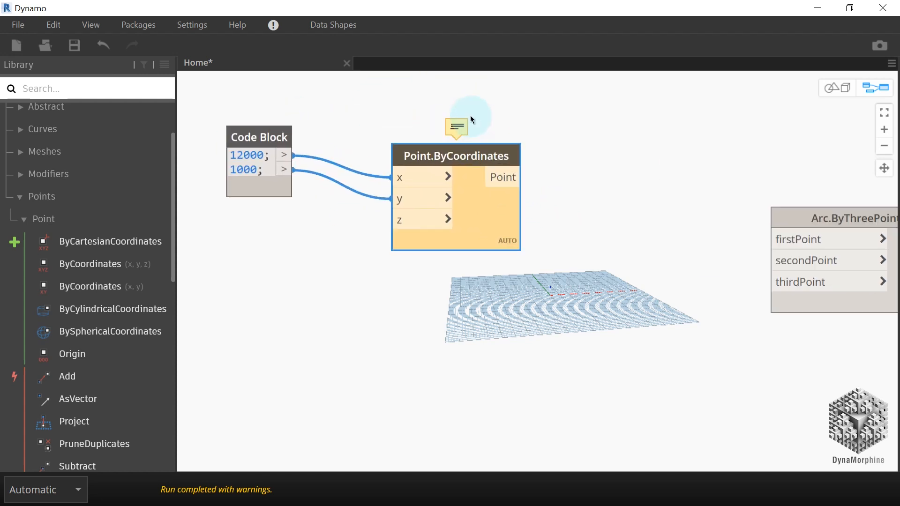
pyautogui.moveTo(492, 215); pyautogui.dragTo(486, 204)
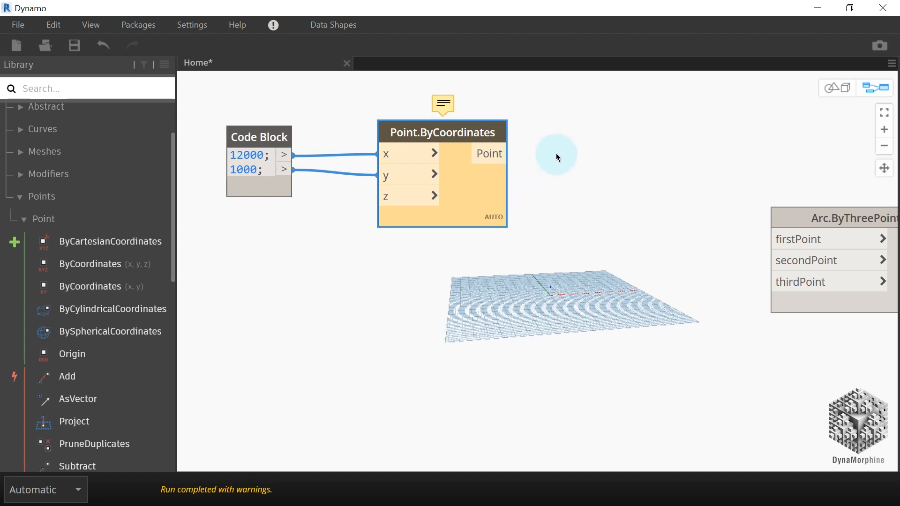
# Set the geometry working range to Large and check the point in the geometry preview
pyautogui.click(197, 26)
pyautogui.click(255, 135)
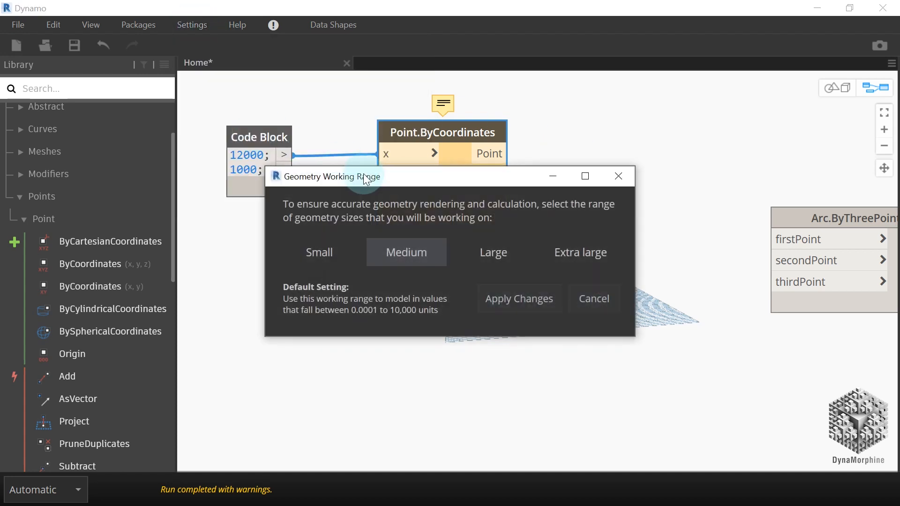
pyautogui.click(513, 254)
pyautogui.click(521, 300)
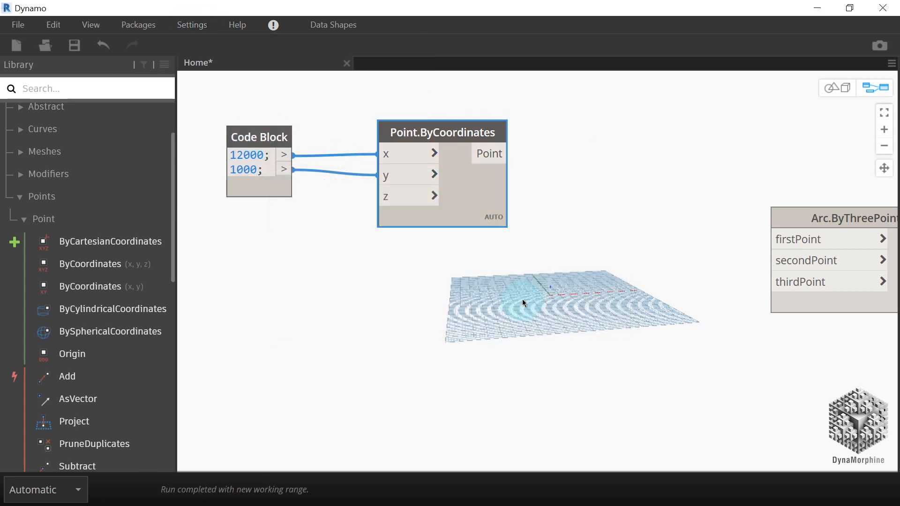
pyautogui.click(874, 87)
pyautogui.scroll(-5, 617, 327)
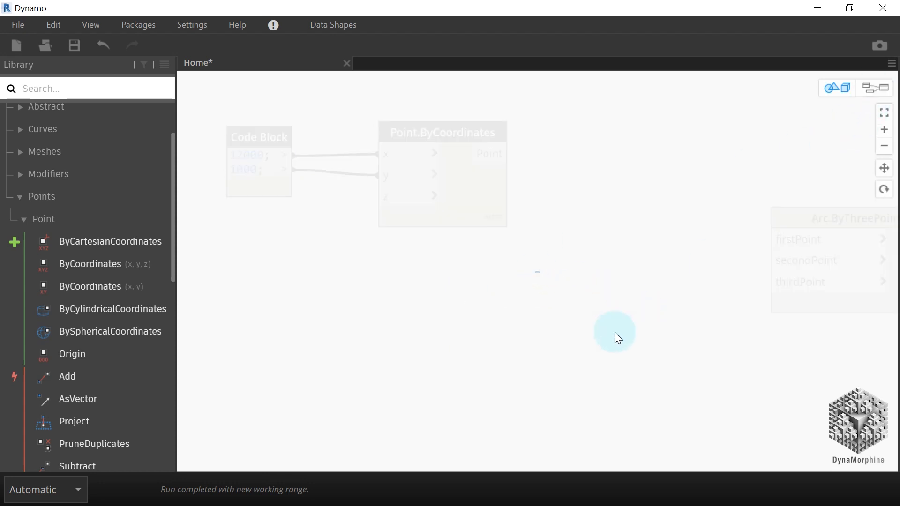
pyautogui.click(875, 87)
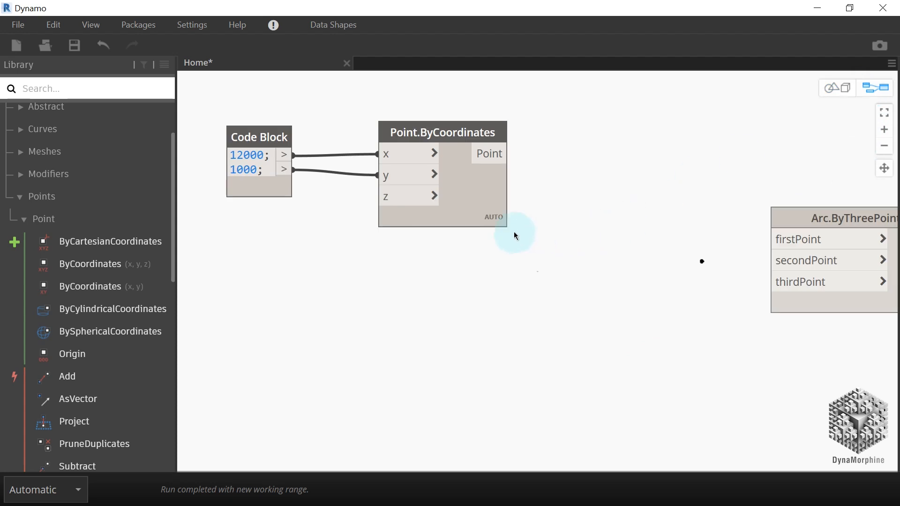
# Search the canvas for the point node and place a second Point.ByCoordinates node below the first one
pyautogui.rightClick(476, 317)
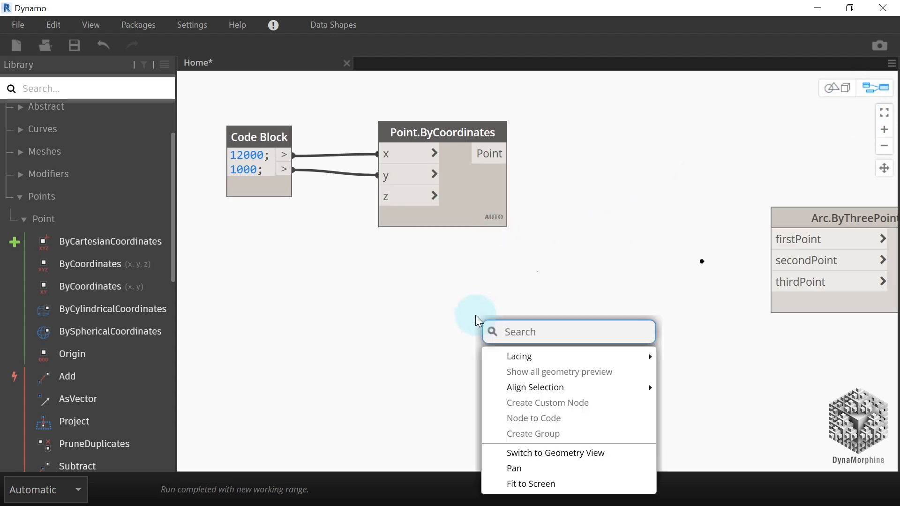
pyautogui.write('poi')
pyautogui.press('Return')
pyautogui.click(569, 390)
pyautogui.moveTo(568, 387); pyautogui.dragTo(486, 316)
# Create a code block with the value 6000 and connect it to the y input of the second Point.ByCoordinates node
pyautogui.moveTo(322, 331); pyautogui.dragTo(389, 278, button='middle')
pyautogui.click(323, 245)
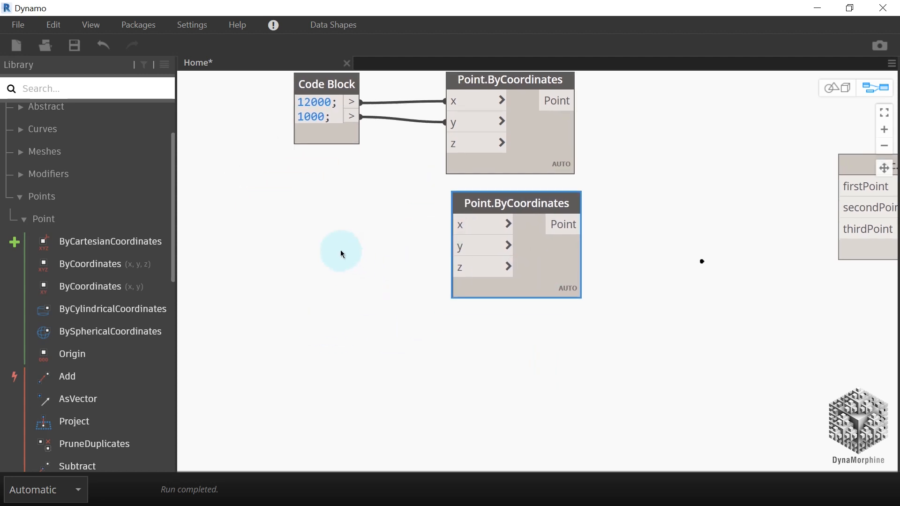
pyautogui.doubleClick(324, 245)
pyautogui.moveTo(409, 342); pyautogui.dragTo(464, 243, button='middle')
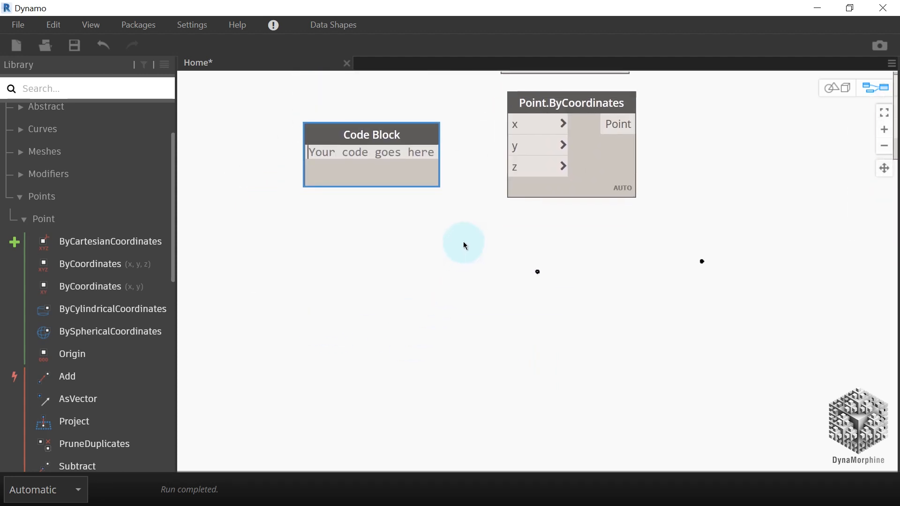
pyautogui.write('6000')
pyautogui.click(415, 192)
pyautogui.moveTo(363, 158); pyautogui.dragTo(520, 147)
pyautogui.click(549, 263)
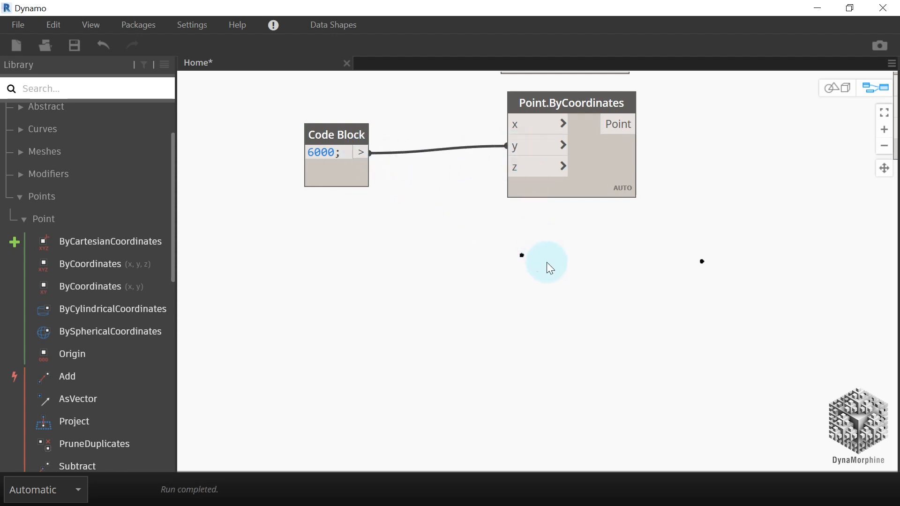
# Duplicate the first code block together with its Point.ByCoordinates node and place the copies below the second point node
pyautogui.scroll(-3, 613, 277)
pyautogui.moveTo(647, 154); pyautogui.dragTo(552, 170, button='middle')
pyautogui.moveTo(474, 123); pyautogui.dragTo(337, 86)
pyautogui.hotkey('ctrl', 'c')
pyautogui.hotkey('ctrl', 'v')
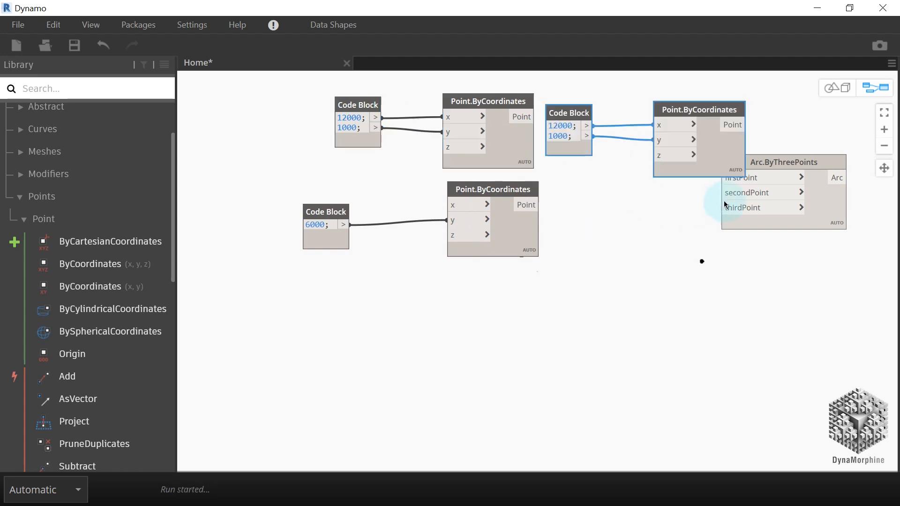
pyautogui.moveTo(718, 167); pyautogui.dragTo(503, 348)
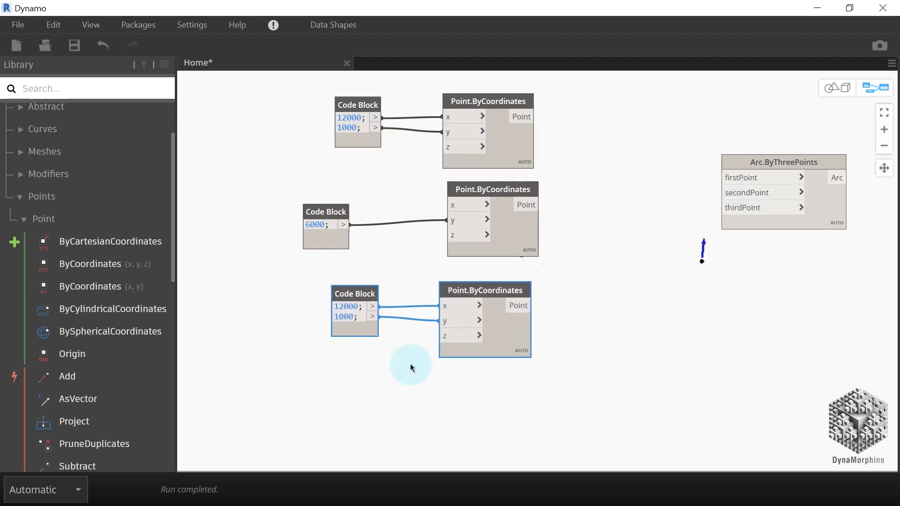
# Set the x value in the copied code block to -12000
pyautogui.click(336, 308)
pyautogui.write('-')
pyautogui.click(516, 394)
# Connect the three Point outputs, from upper to lower, to the firstPoint, secondPoint and thirdPoint inputs of Arc.ByThreePoints
pyautogui.moveTo(522, 395); pyautogui.dragTo(358, 378, button='middle')
pyautogui.scroll(-2, 358, 378)
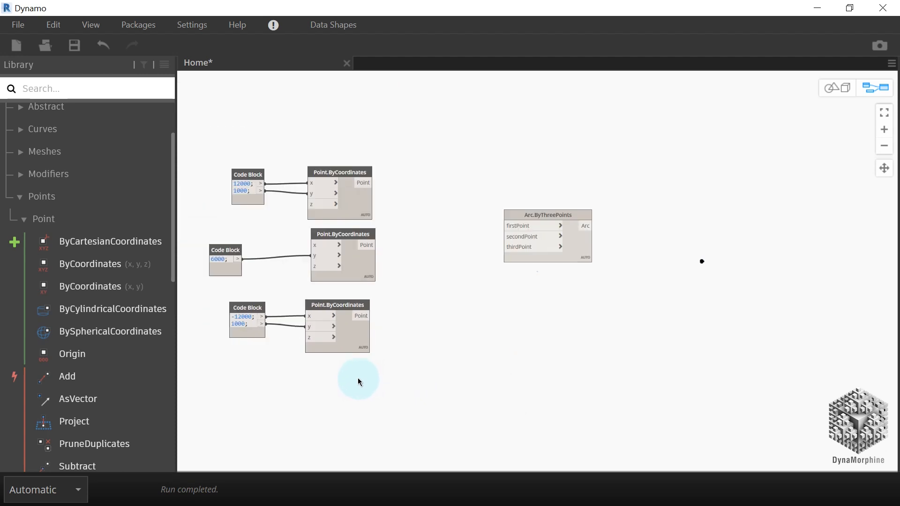
pyautogui.scroll(1, 367, 375)
pyautogui.moveTo(447, 271); pyautogui.dragTo(510, 251, button='middle')
pyautogui.scroll(1, 429, 247)
pyautogui.click(427, 120)
pyautogui.click(613, 176)
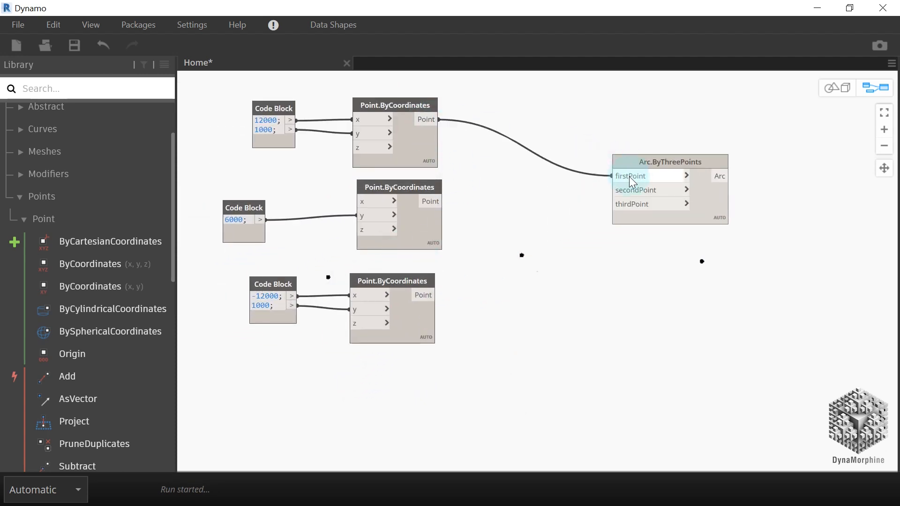
pyautogui.click(442, 201)
pyautogui.click(613, 189)
pyautogui.click(624, 206)
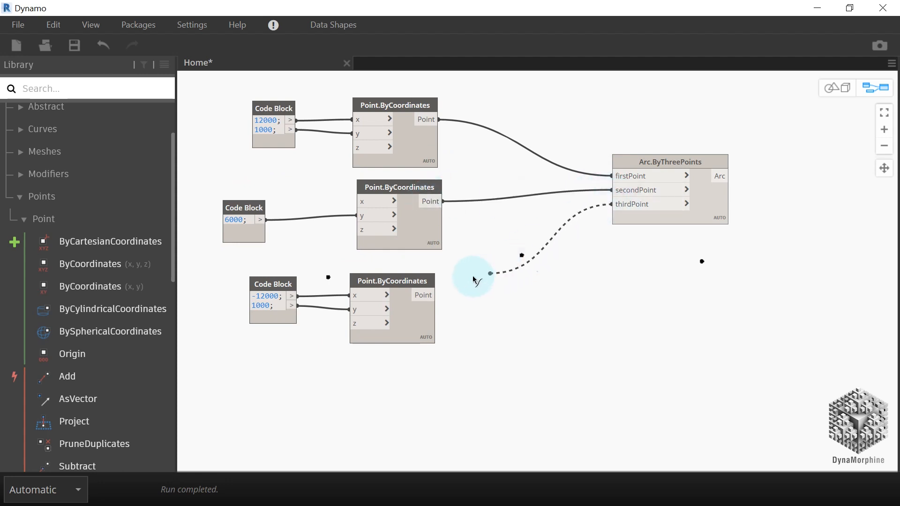
pyautogui.click(423, 295)
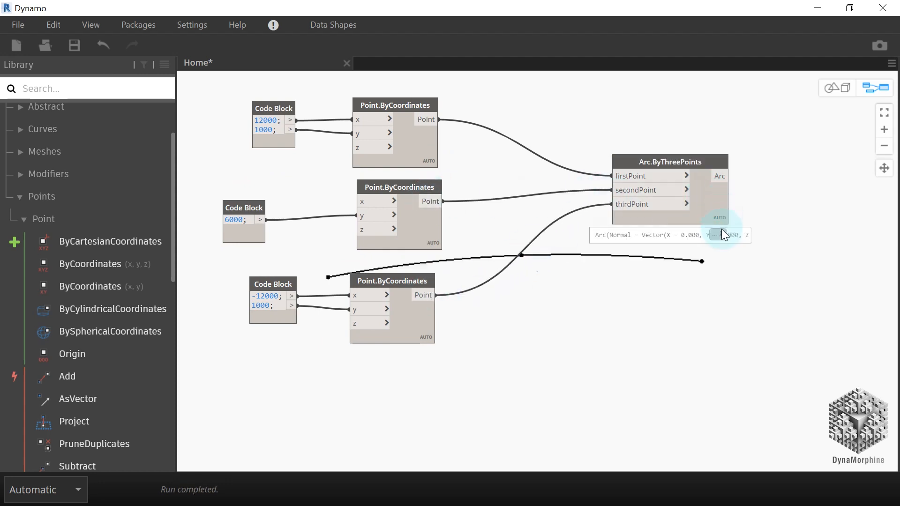
# Move the Arc.ByThreePoints node closer to the point nodes and inspect the arc in the geometry preview
pyautogui.moveTo(718, 202); pyautogui.dragTo(670, 215)
pyautogui.click(865, 94)
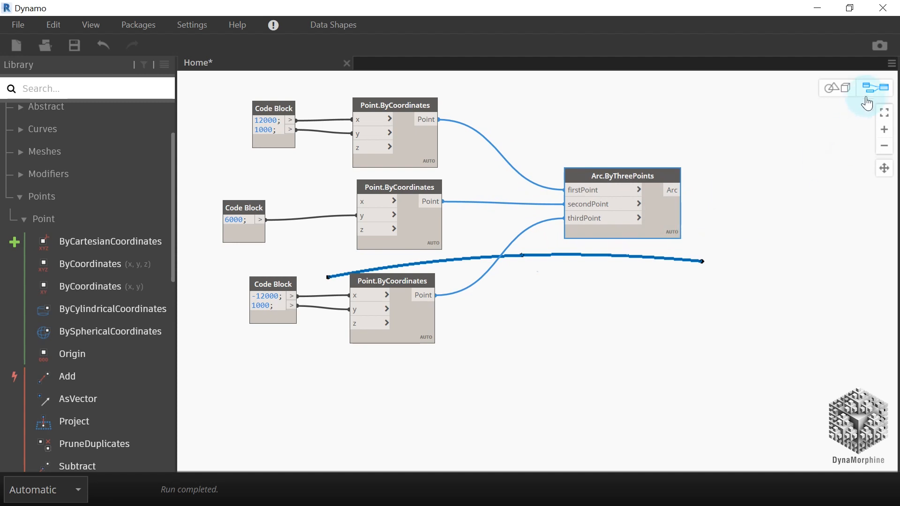
pyautogui.moveTo(645, 319); pyautogui.dragTo(615, 332, button='right')
pyautogui.moveTo(556, 324); pyautogui.dragTo(662, 338, button='middle')
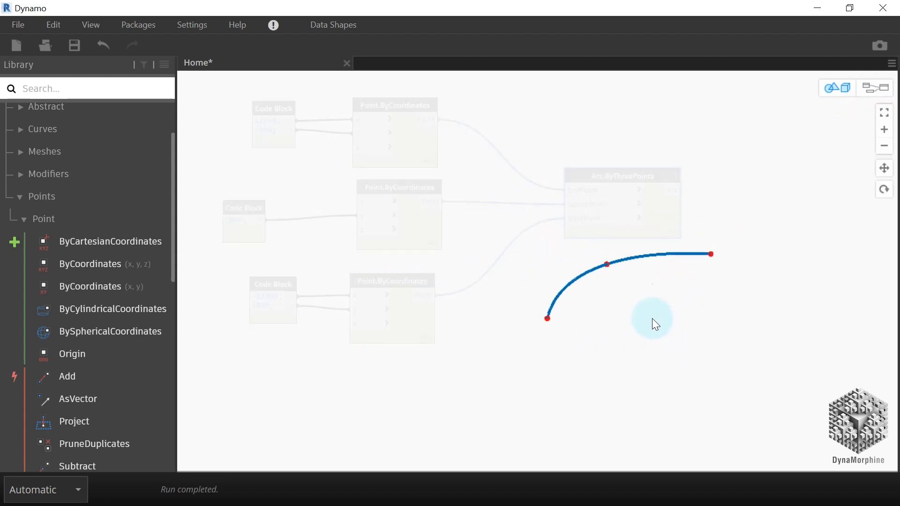
pyautogui.rightClick(652, 319)
pyautogui.click(675, 308)
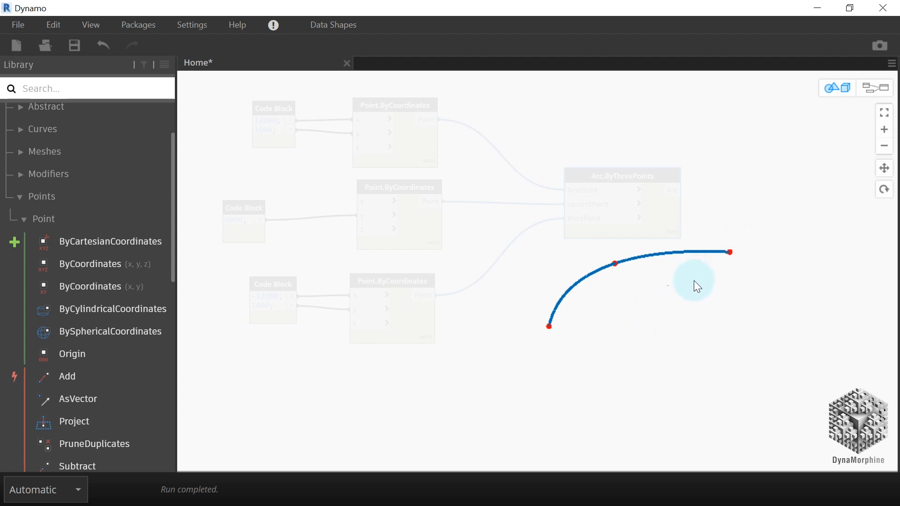
# Duplicate all nodes of the three-point arc definition and place the copied group below the original
pyautogui.click(875, 88)
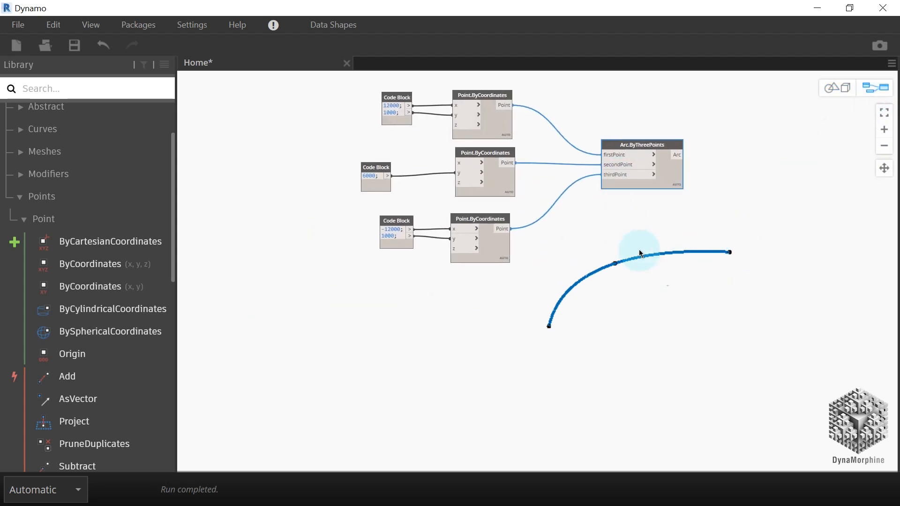
pyautogui.moveTo(635, 244); pyautogui.dragTo(651, 274, button='middle')
pyautogui.moveTo(663, 260); pyautogui.dragTo(382, 114)
pyautogui.hotkey('ctrl', 'c')
pyautogui.moveTo(541, 235); pyautogui.dragTo(480, 107, button='middle')
pyautogui.hotkey('ctrl', 'v')
pyautogui.moveTo(645, 336); pyautogui.dragTo(470, 269)
pyautogui.click(568, 349)
pyautogui.moveTo(554, 333); pyautogui.dragTo(515, 283, button='middle')
pyautogui.scroll(2, 474, 285)
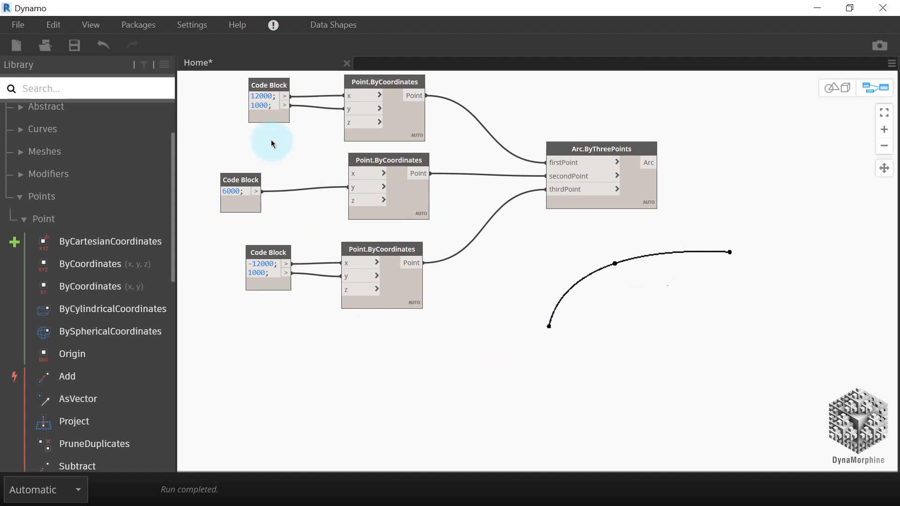
# Remove the y value 1000 from the upper code block of the copied group, keeping only 12000
pyautogui.moveTo(271, 139); pyautogui.dragTo(289, 170, button='middle')
pyautogui.scroll(1, 297, 163)
pyautogui.moveTo(381, 169); pyautogui.dragTo(381, 165, button='middle')
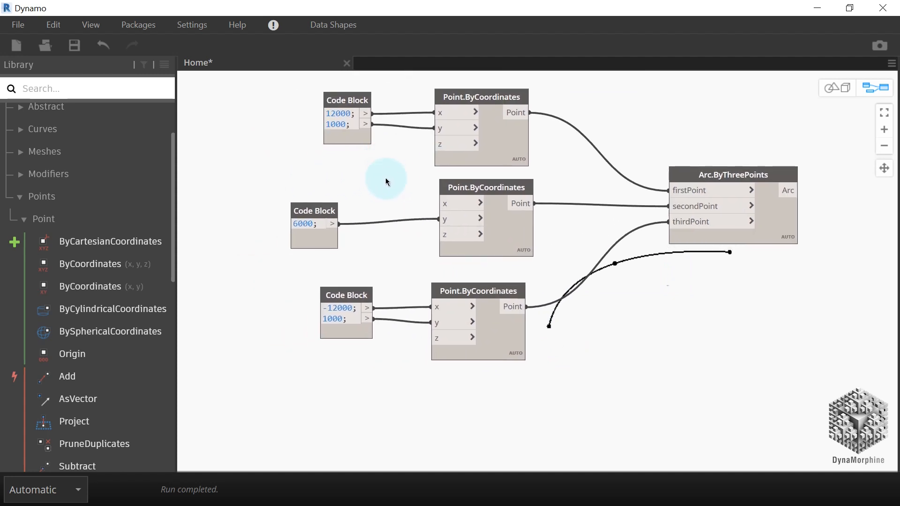
pyautogui.doubleClick(352, 127)
pyautogui.moveTo(441, 132); pyautogui.dragTo(352, 125)
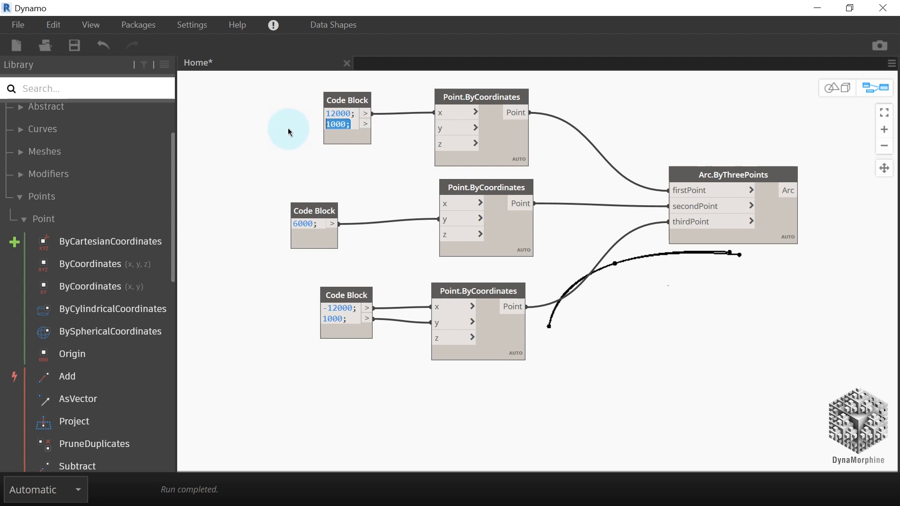
# Reconnect the copied 6000 code block from the y input to the z input of its Point.ByCoordinates node
pyautogui.moveTo(254, 250); pyautogui.dragTo(268, 220, button='middle')
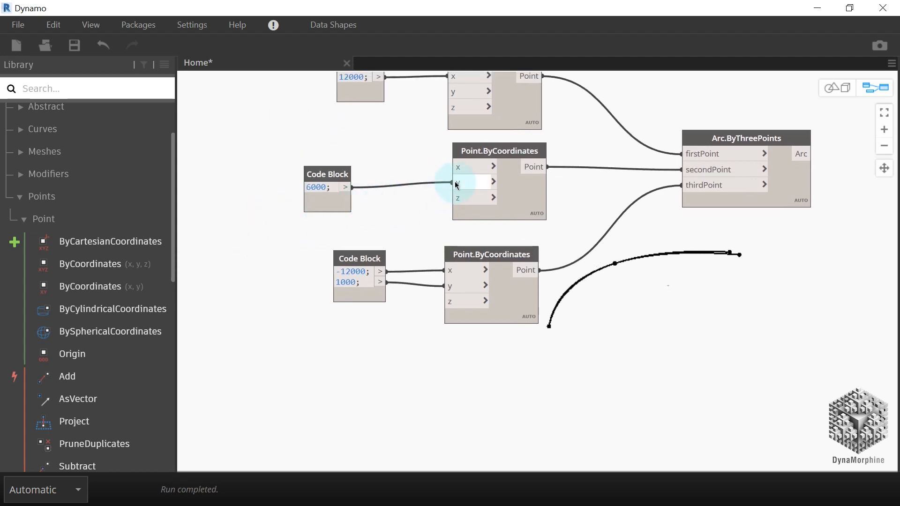
pyautogui.moveTo(454, 181); pyautogui.dragTo(454, 183)
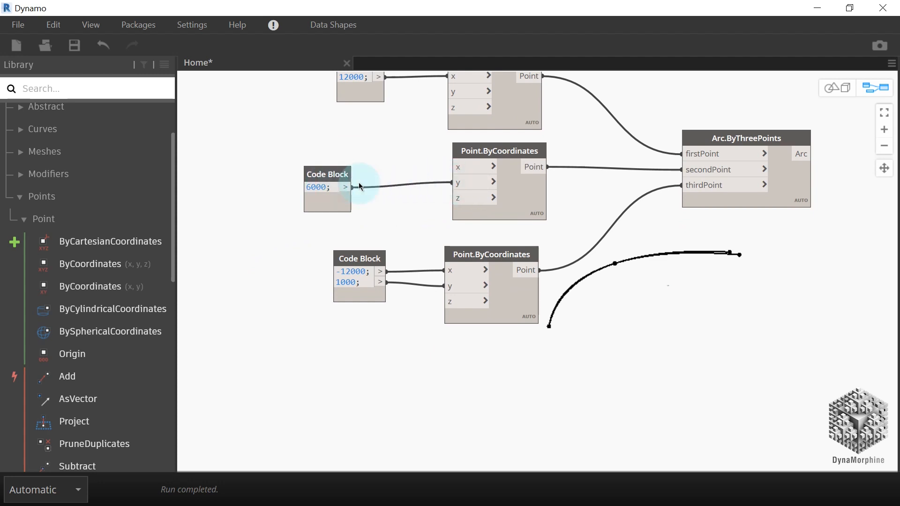
pyautogui.moveTo(460, 183); pyautogui.dragTo(464, 199)
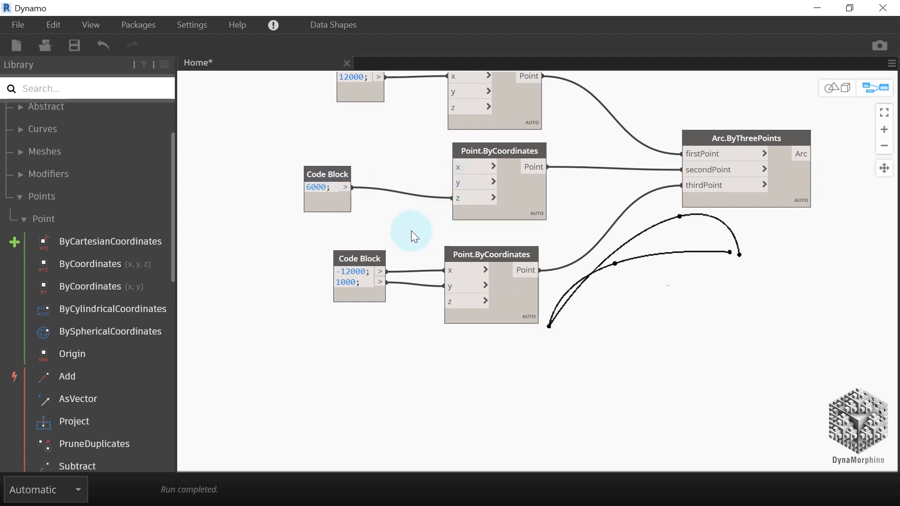
# Remove the y value 1000 from the copied -12000 code block and check both arcs in the geometry preview
pyautogui.click(365, 285)
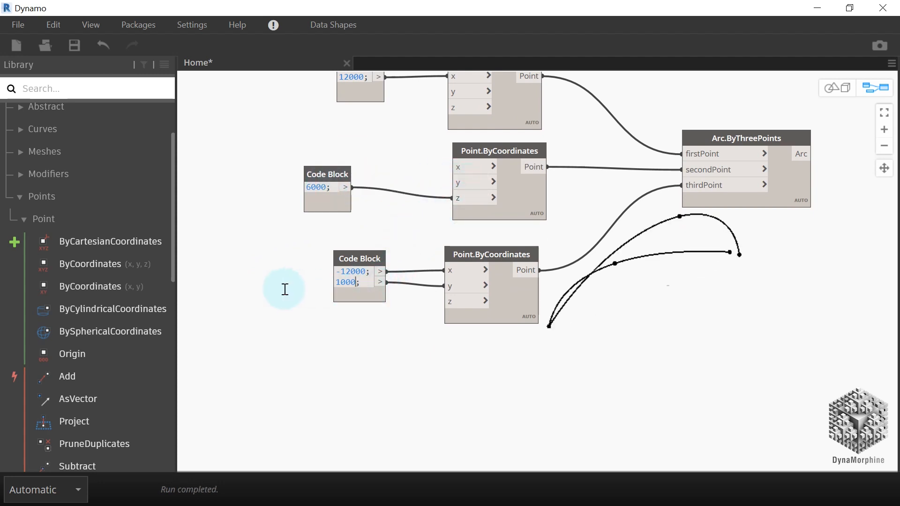
pyautogui.hotkey('shift', 'Home')
pyautogui.press('BackSpace')
pyautogui.click(460, 303)
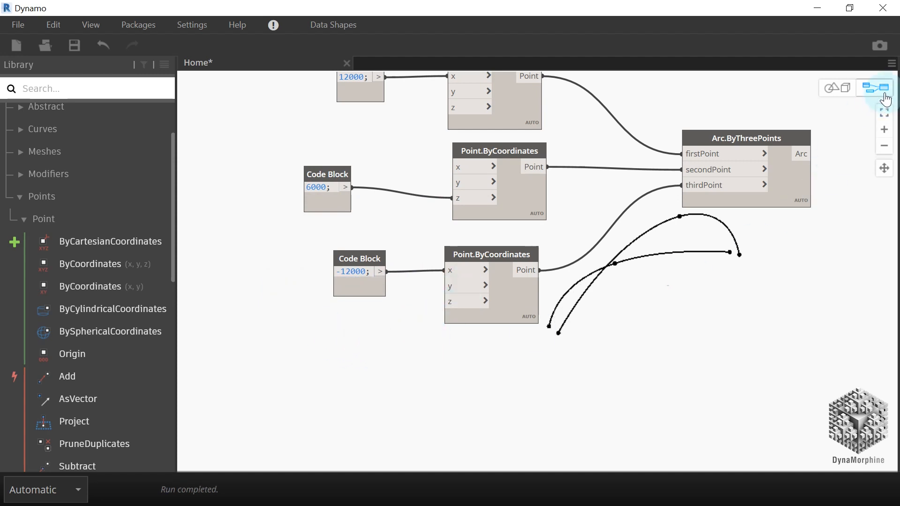
pyautogui.click(876, 88)
pyautogui.moveTo(695, 280); pyautogui.dragTo(647, 303)
pyautogui.click(875, 87)
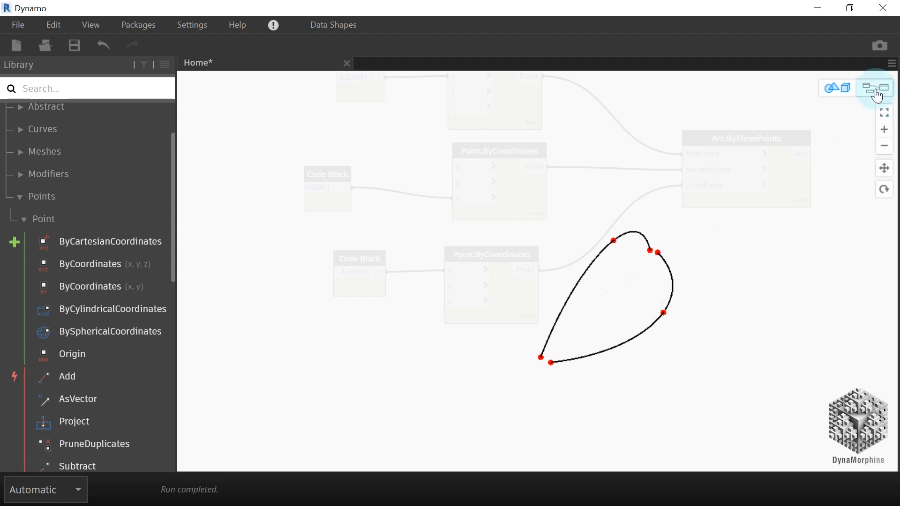
# Move the original Arc.ByThreePoints node slightly upward and identify its arc in the preview
pyautogui.scroll(-3, 784, 245)
pyautogui.scroll(2, 532, 206)
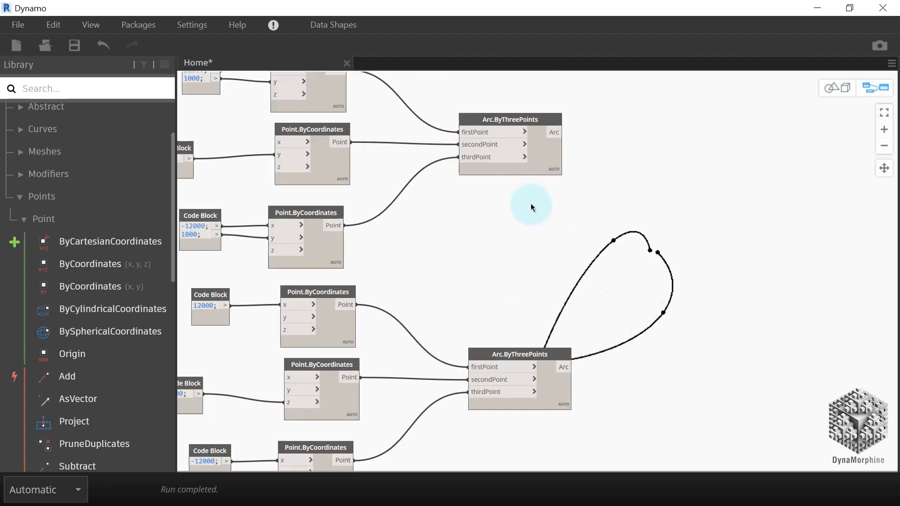
pyautogui.scroll(3, 536, 214)
pyautogui.moveTo(527, 216)
pyautogui.mouseDown()
pyautogui.moveTo(520, 196)
pyautogui.moveTo(526, 203)
pyautogui.mouseUp()
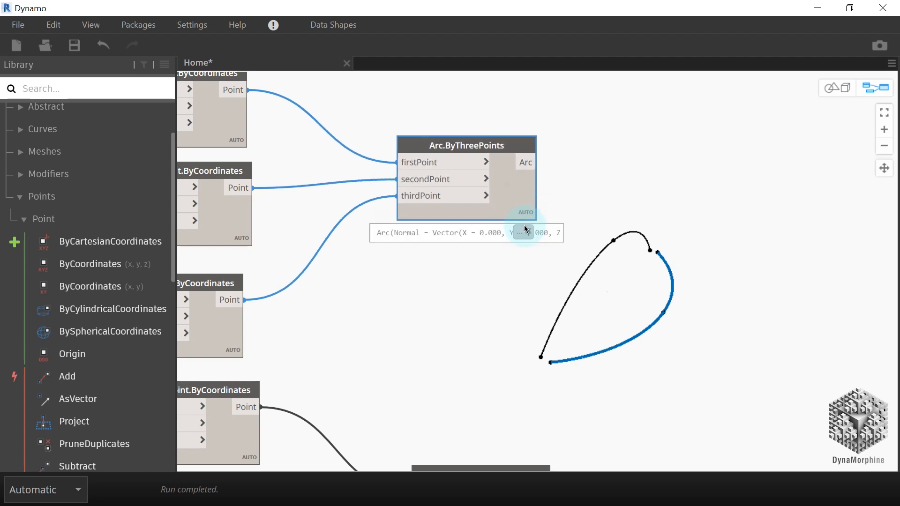
pyautogui.click(609, 215)
pyautogui.scroll(-3, 610, 217)
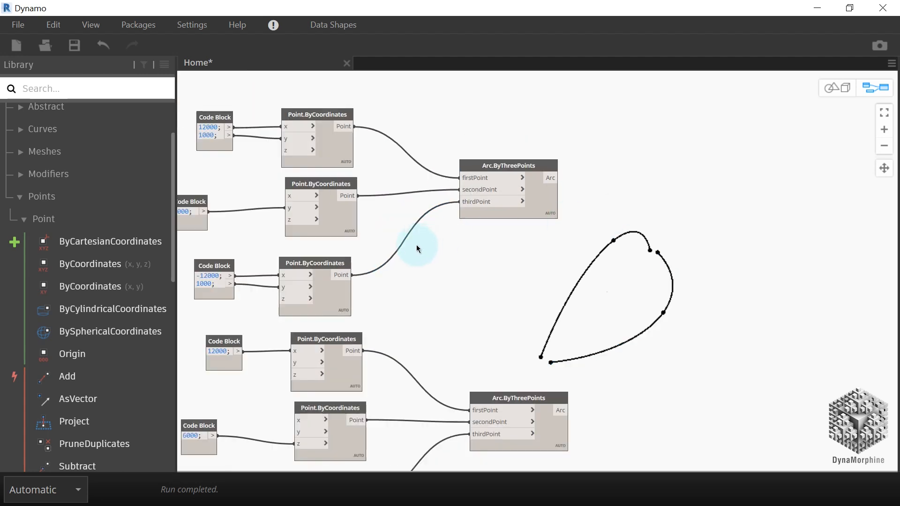
# Add a Curve.PointAtParameter node from the Curve library category and place it beside the original Arc.ByThreePoints node
pyautogui.click(82, 196)
pyautogui.click(67, 133)
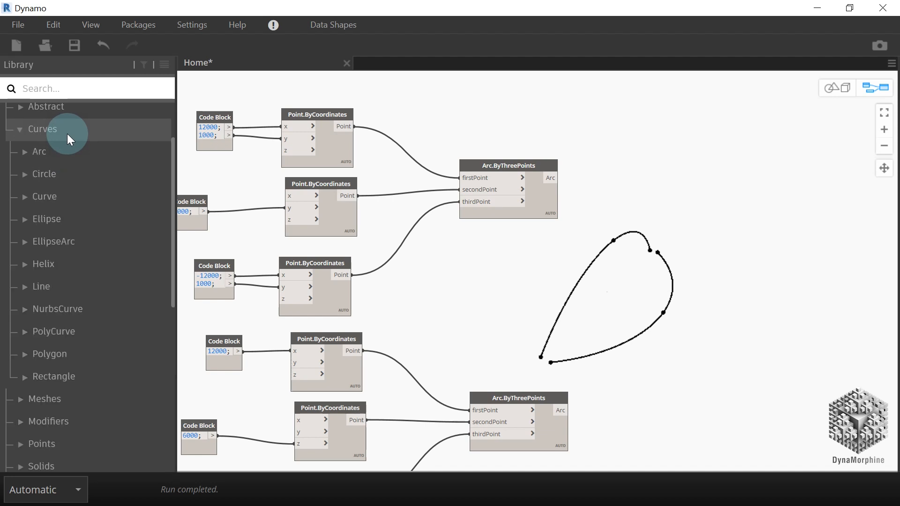
pyautogui.click(48, 197)
pyautogui.scroll(-5, 122, 267)
pyautogui.click(122, 275)
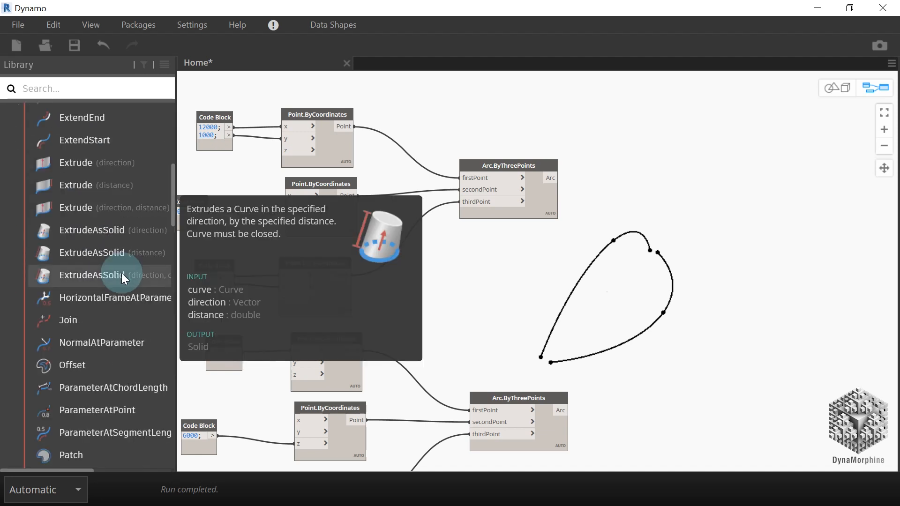
pyautogui.scroll(-3, 93, 417)
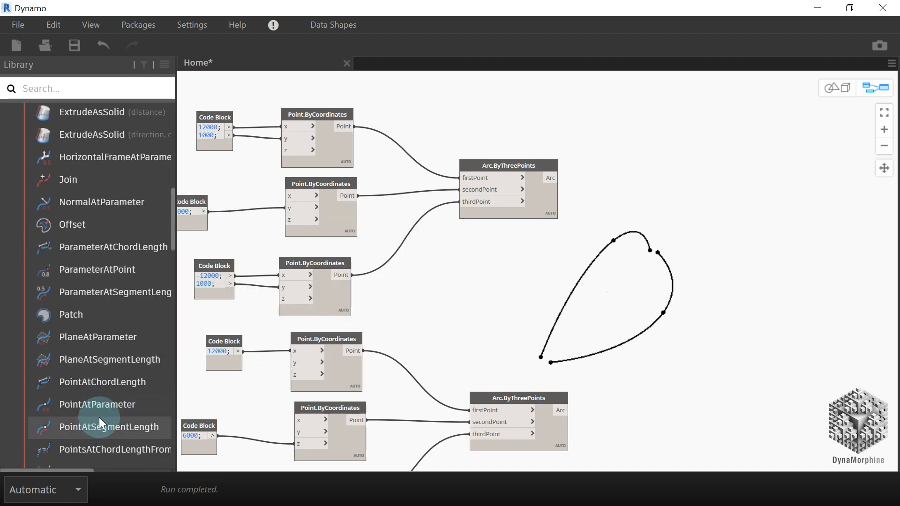
pyautogui.click(158, 397)
pyautogui.moveTo(637, 300); pyautogui.dragTo(694, 233)
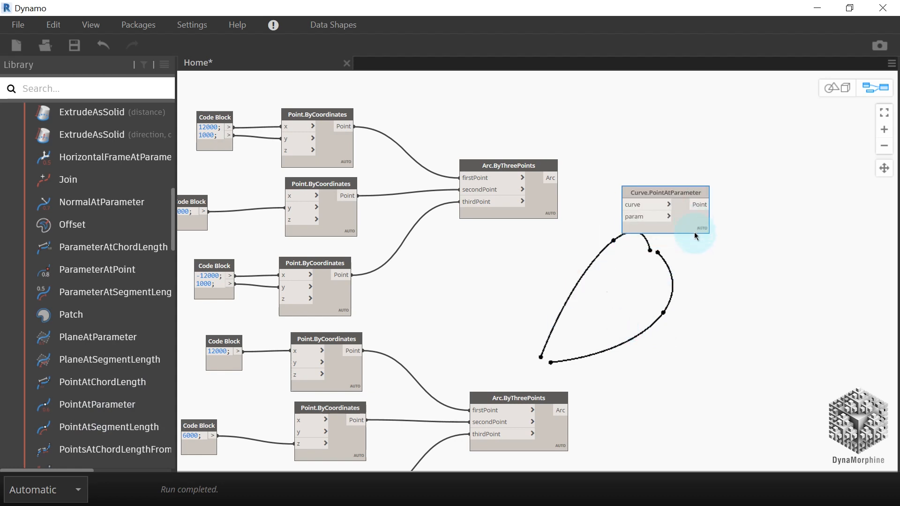
# Connect the Arc output of the original Arc.ByThreePoints node to the curve input of Curve.PointAtParameter
pyautogui.scroll(3, 576, 285)
pyautogui.moveTo(546, 274); pyautogui.dragTo(508, 267, button='middle')
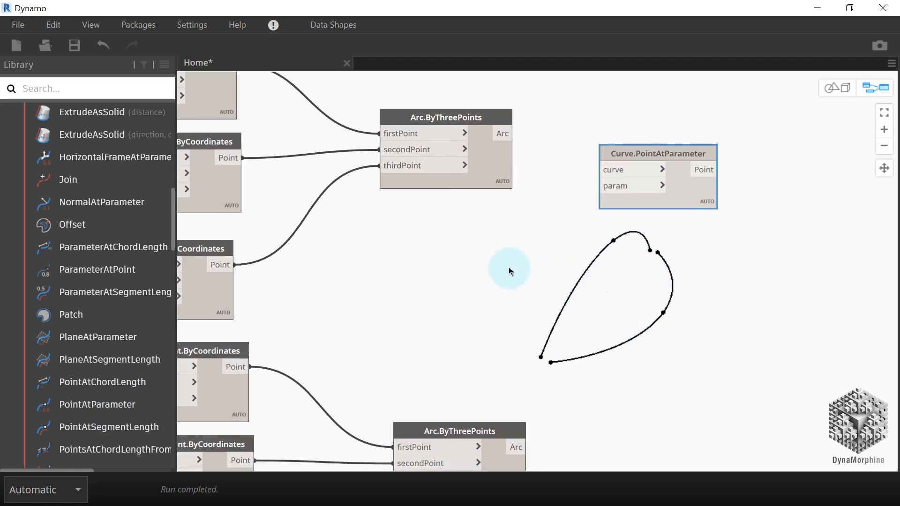
pyautogui.moveTo(517, 148); pyautogui.dragTo(605, 170)
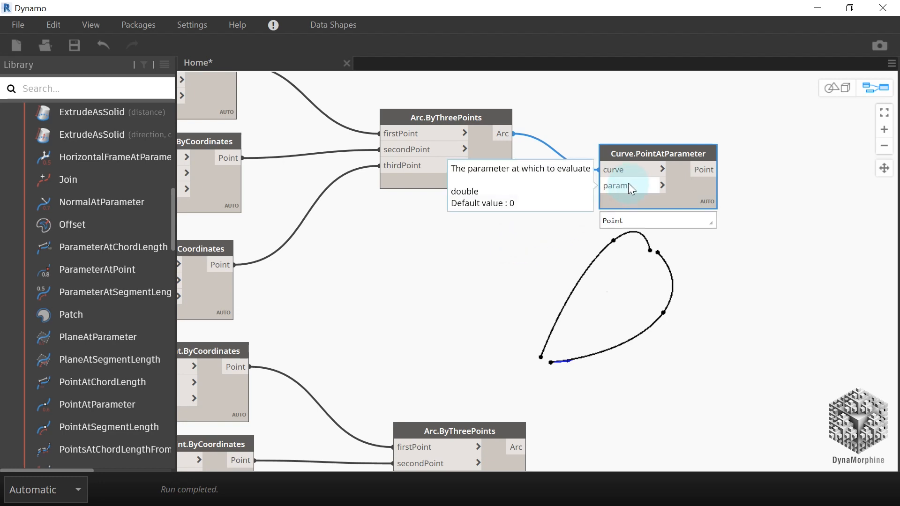
# Create a code block containing 0..1..#48; below the original Arc.ByThreePoints node
pyautogui.doubleClick(458, 239)
pyautogui.scroll(2, 449, 312)
pyautogui.scroll(2, 595, 187)
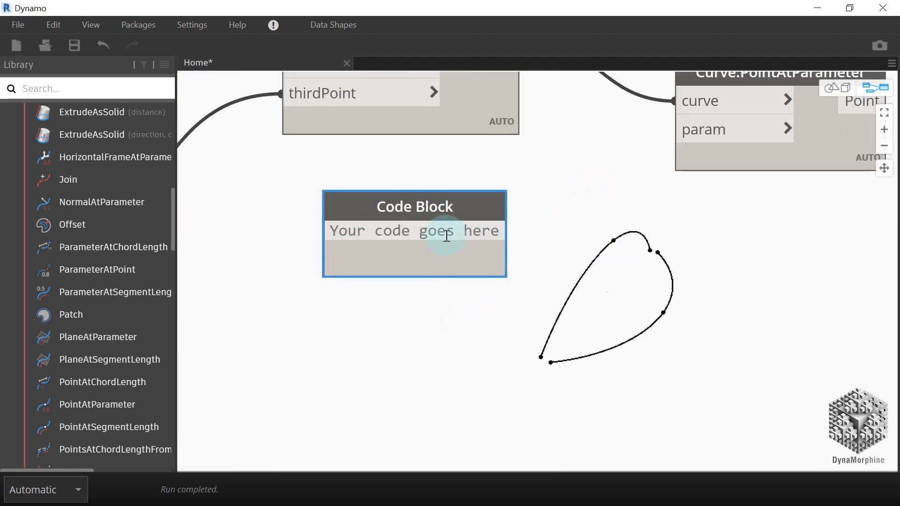
pyautogui.moveTo(414, 206); pyautogui.dragTo(479, 208)
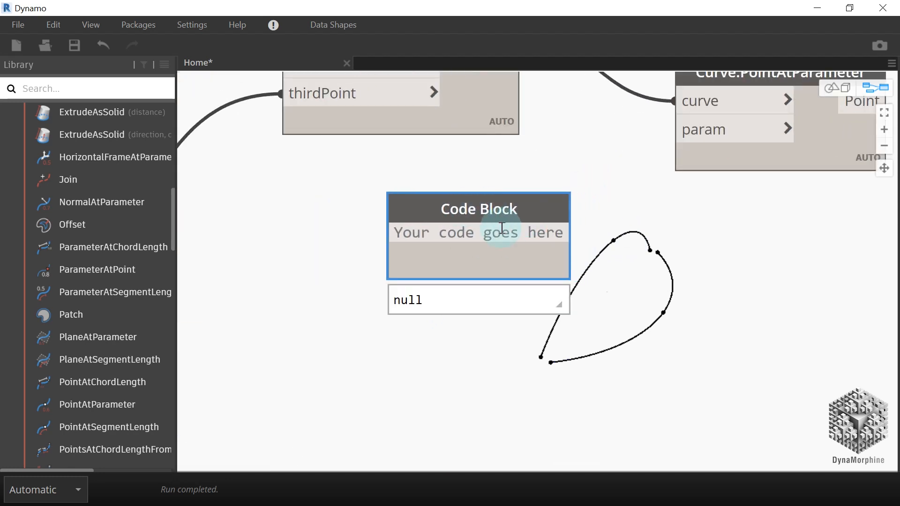
pyautogui.click(462, 240)
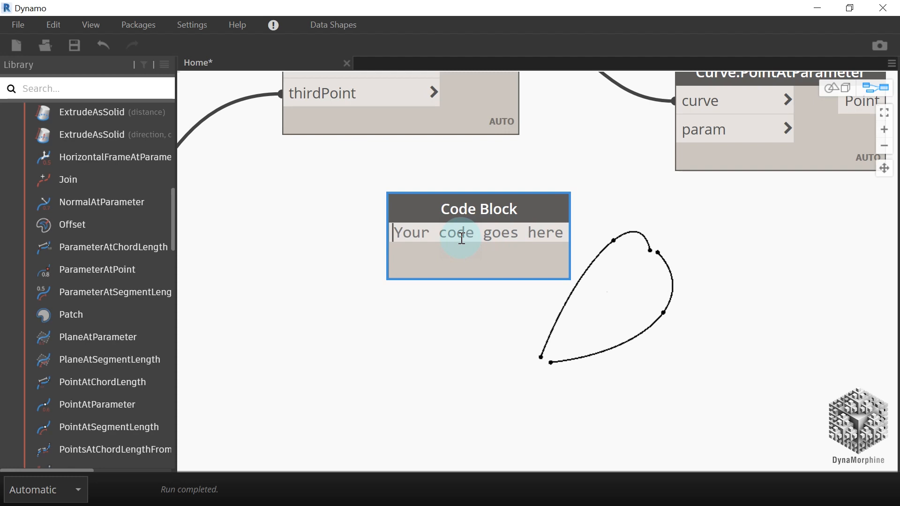
pyautogui.write('0..1..#')
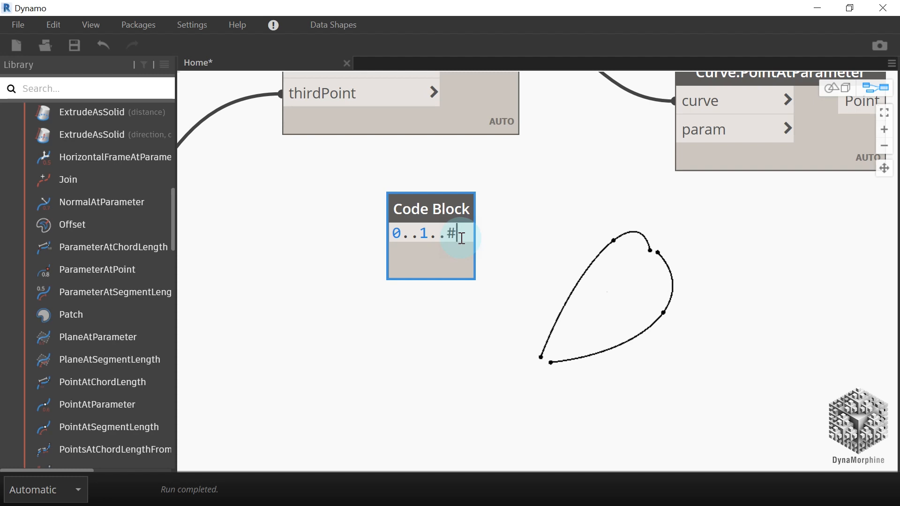
pyautogui.write('48')
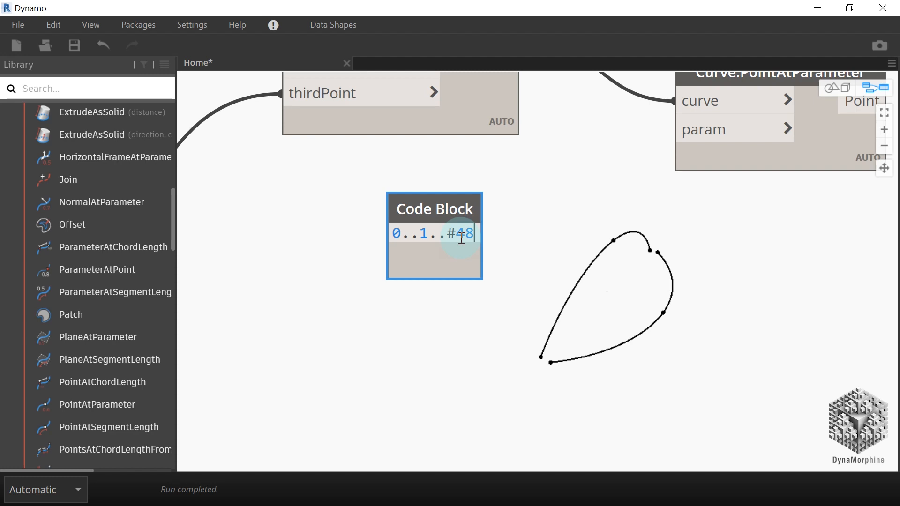
pyautogui.write(';')
pyautogui.click(589, 247)
# Connect the 0..1..#48 code block to the param input of Curve.PointAtParameter and inspect the points along the arc
pyautogui.scroll(-3, 446, 255)
pyautogui.scroll(2, 430, 257)
pyautogui.moveTo(430, 257); pyautogui.dragTo(531, 192)
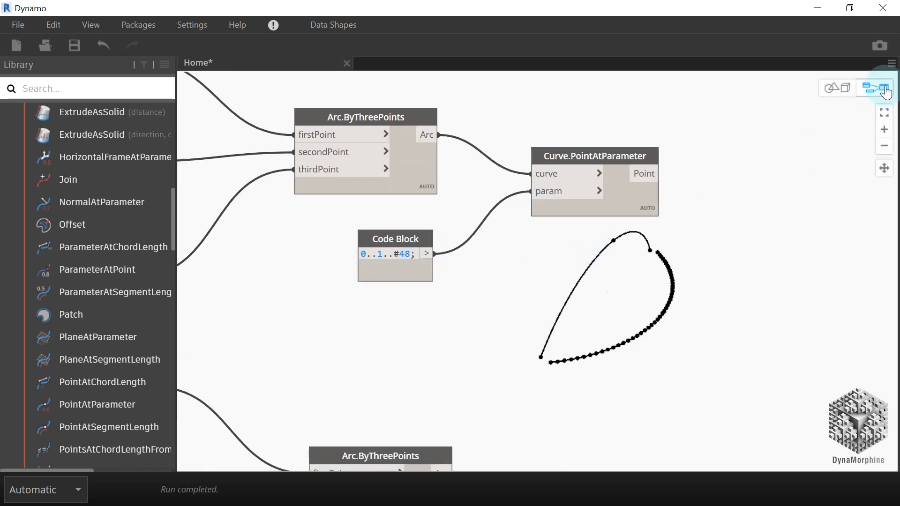
pyautogui.click(869, 88)
pyautogui.moveTo(750, 316); pyautogui.dragTo(726, 367, button='right')
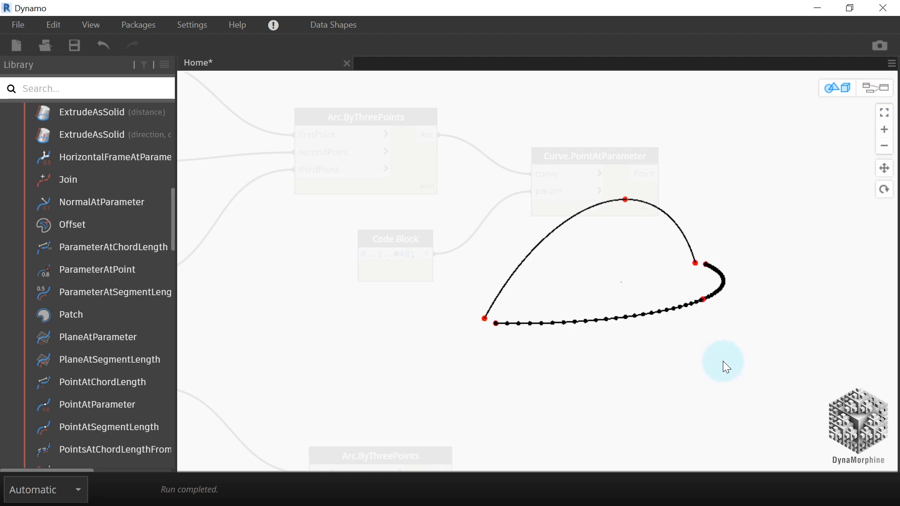
pyautogui.click(876, 88)
# Create a code block containing a = 0..15*n..#48; below the Curve.PointAtParameter node
pyautogui.moveTo(667, 232); pyautogui.dragTo(612, 243, button='middle')
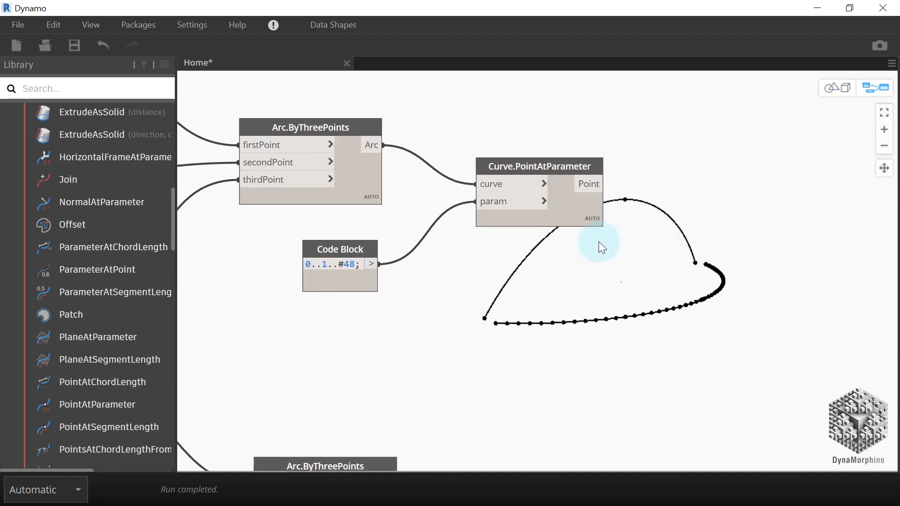
pyautogui.scroll(-3, 589, 233)
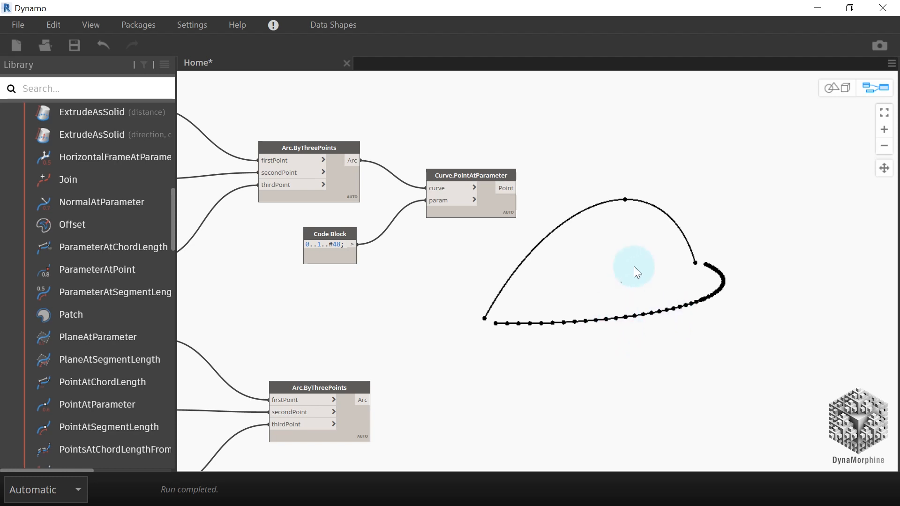
pyautogui.scroll(2, 507, 276)
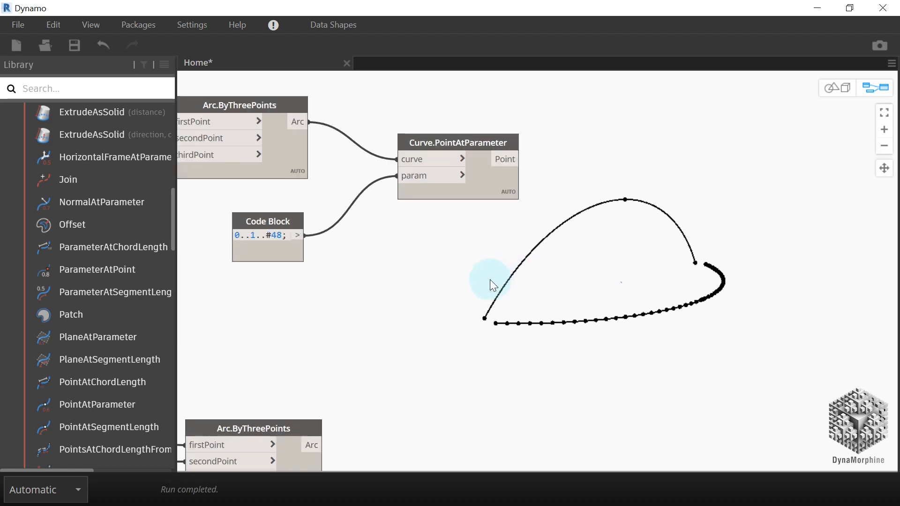
pyautogui.doubleClick(523, 267)
pyautogui.scroll(2, 570, 342)
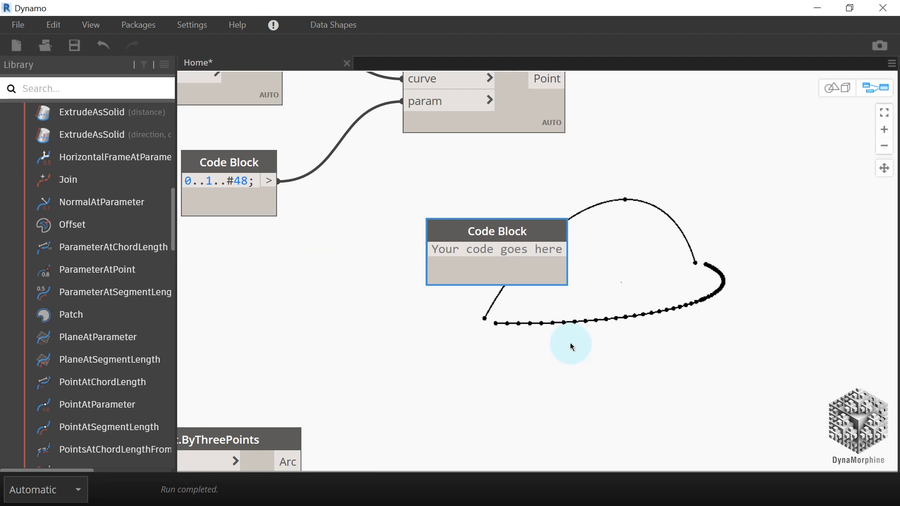
pyautogui.write('a = 0..15*')
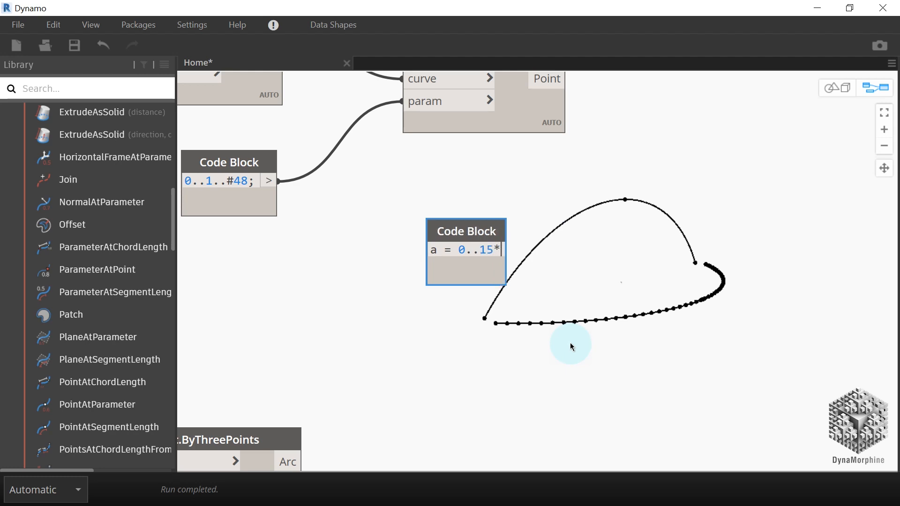
pyautogui.write('n..')
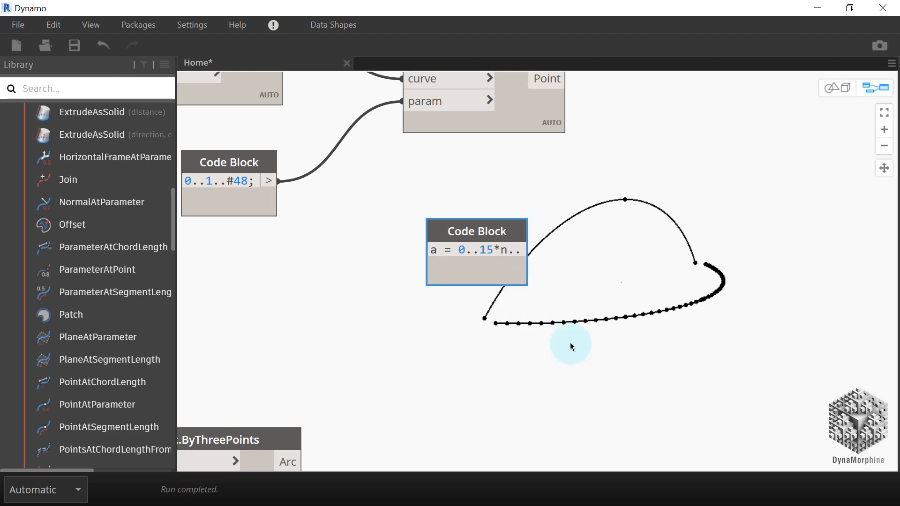
pyautogui.write('#')
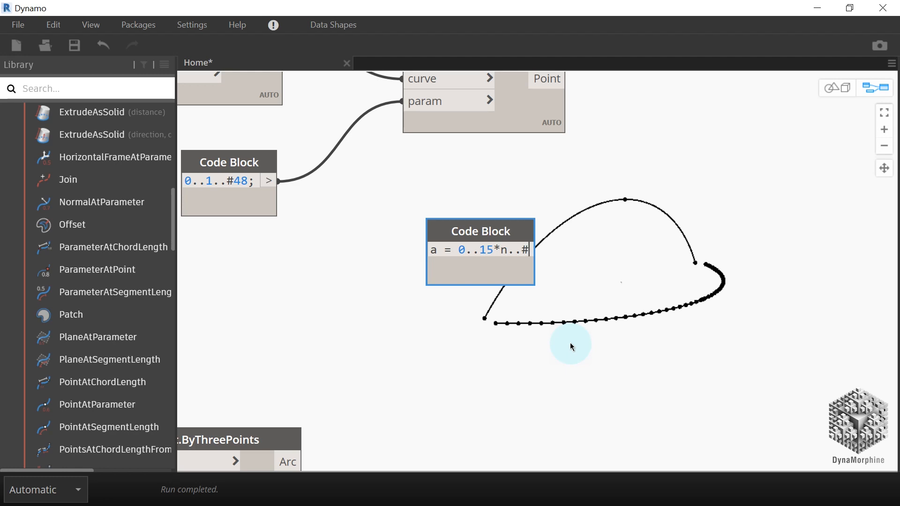
pyautogui.write('48')
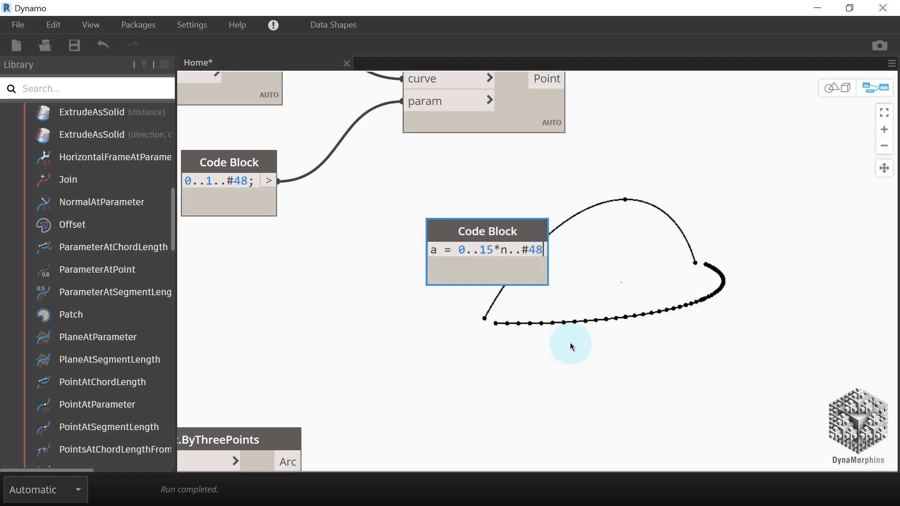
pyautogui.click(570, 344)
pyautogui.scroll(-2, 556, 344)
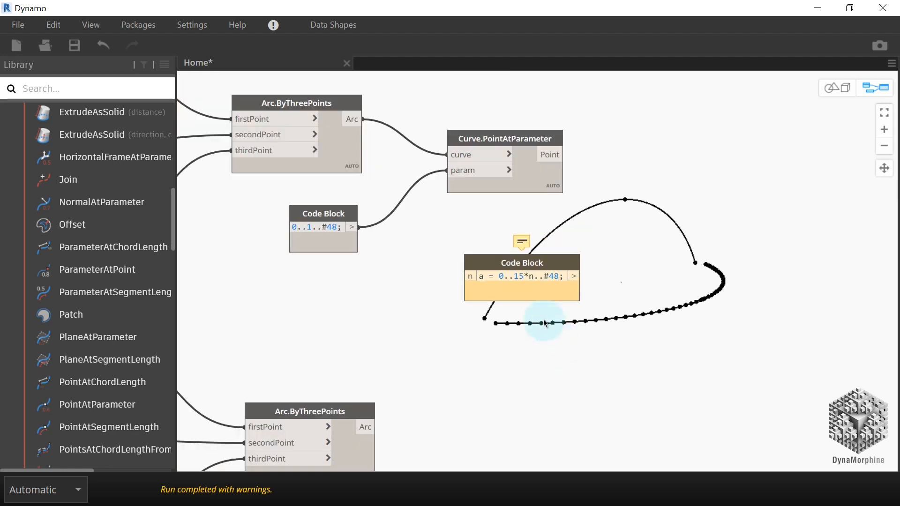
# Add an Integer Slider beside the a = 0..15*n..#48; code block and connect it to the n input
pyautogui.moveTo(547, 297); pyautogui.dragTo(644, 300)
pyautogui.scroll(2, 461, 351)
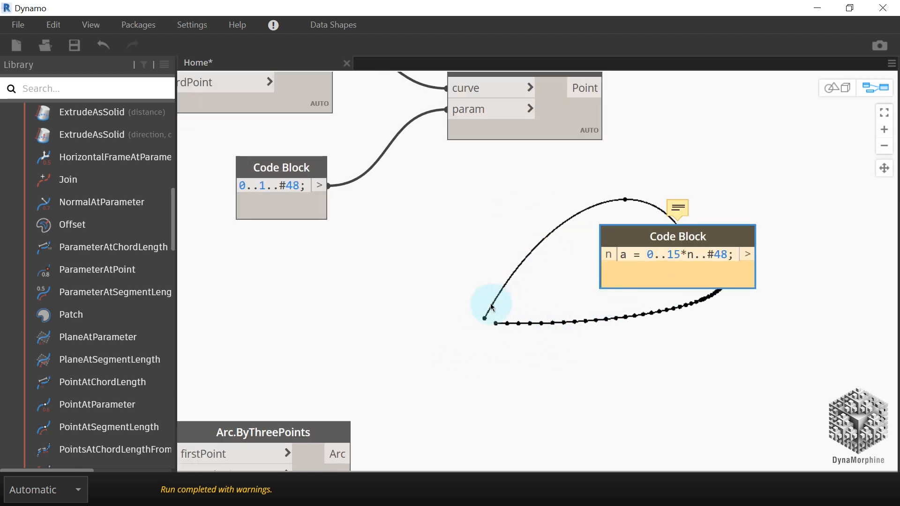
pyautogui.rightClick(430, 259)
pyautogui.write('slider')
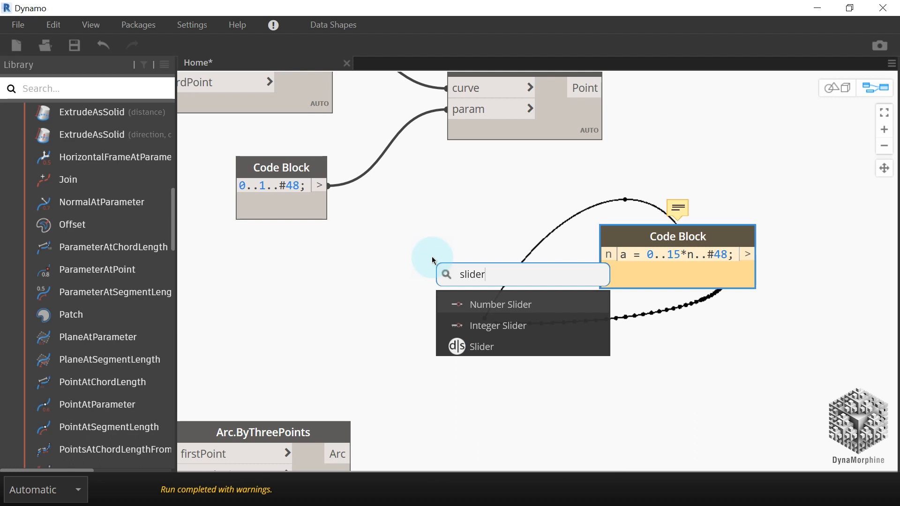
pyautogui.click(498, 323)
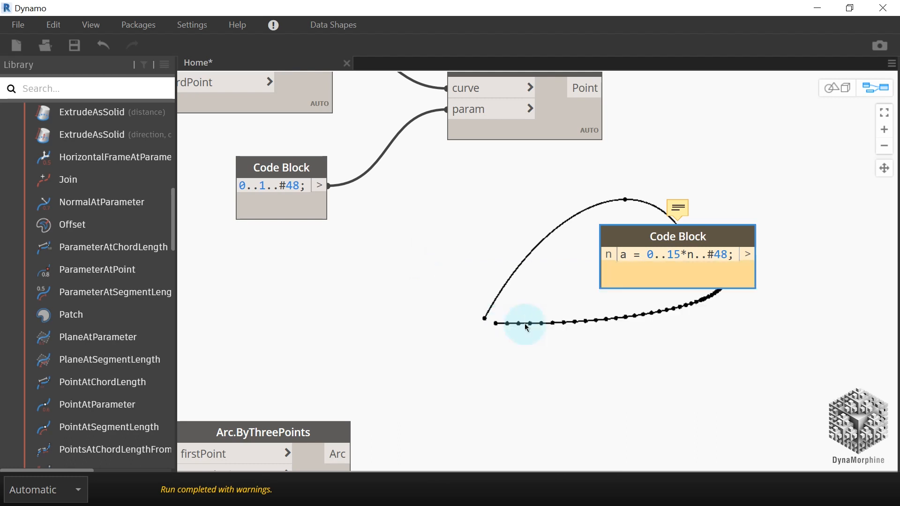
pyautogui.moveTo(570, 338); pyautogui.dragTo(291, 253)
pyautogui.moveTo(455, 273); pyautogui.dragTo(533, 244)
pyautogui.scroll(2, 593, 323)
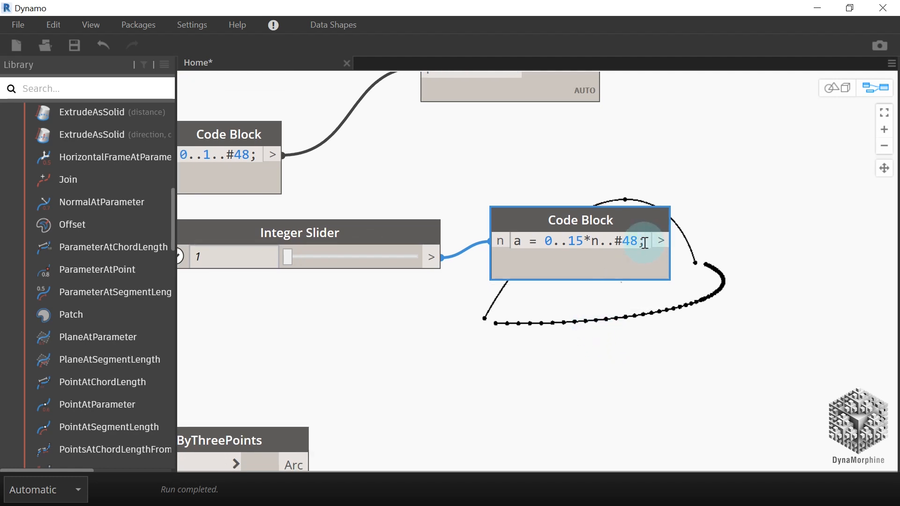
# Add a second line, z = 2000-2000*Math.Cos(a);, to the code block driven by the Integer Slider
pyautogui.press('Return')
pyautogui.write('z =')
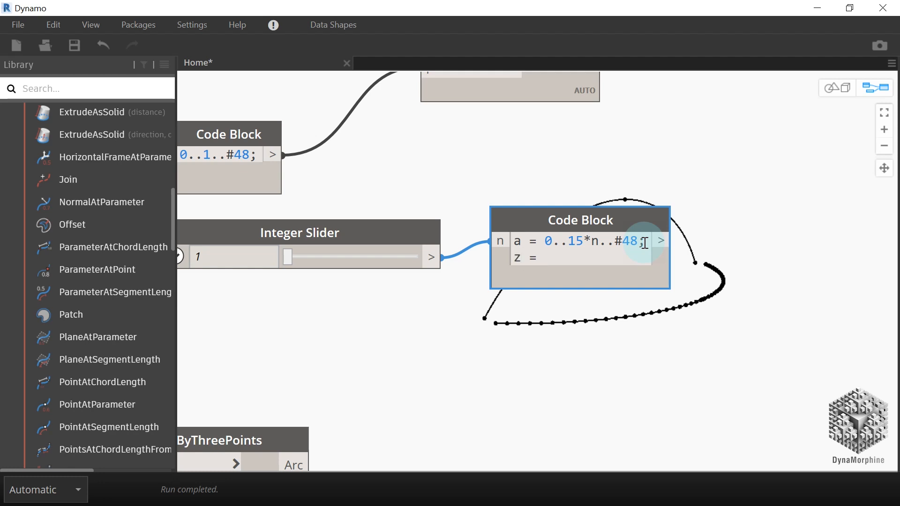
pyautogui.write(' 2000-2000*')
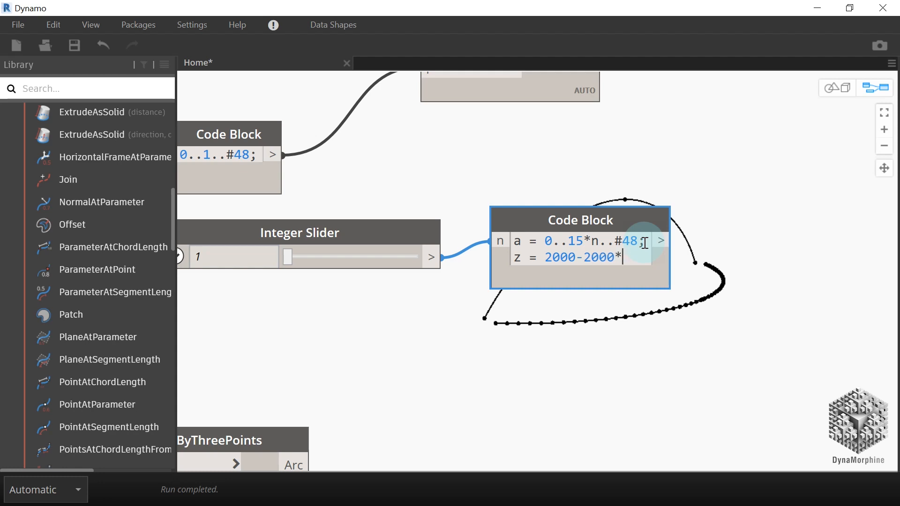
pyautogui.write('Mat')
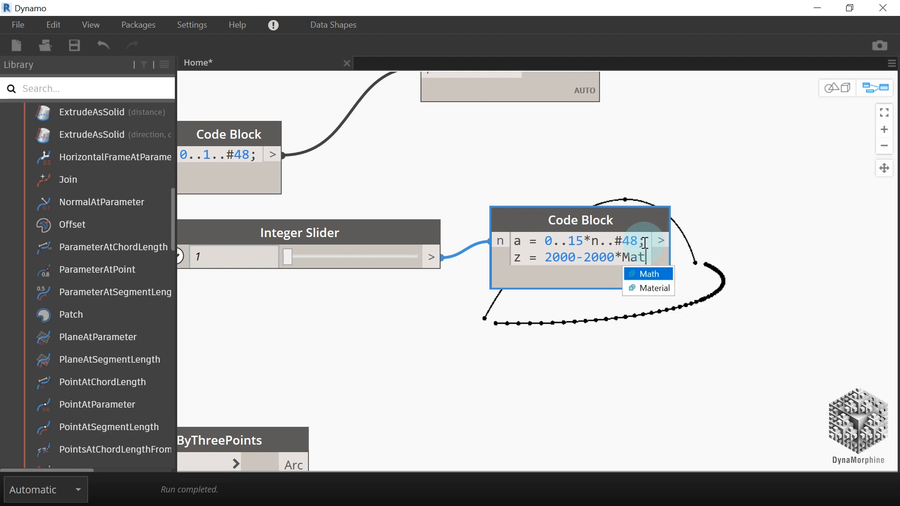
pyautogui.write('h')
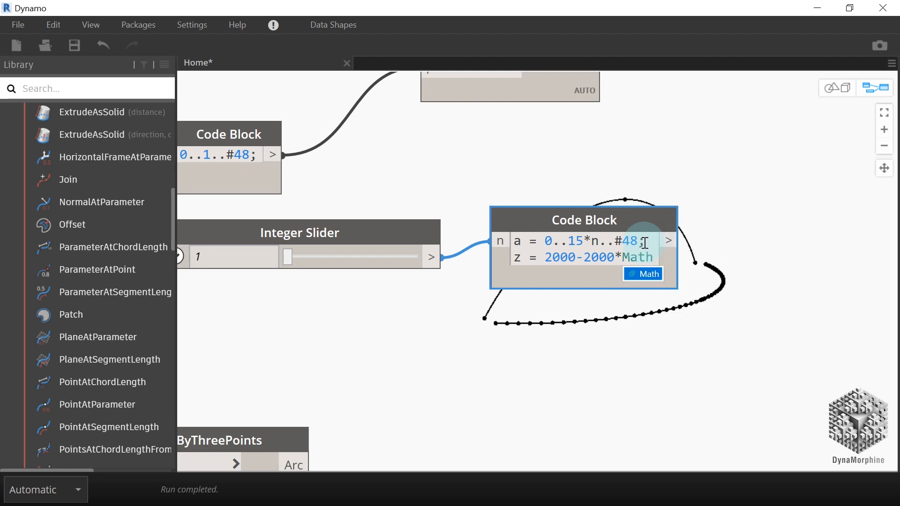
pyautogui.write('.Cos')
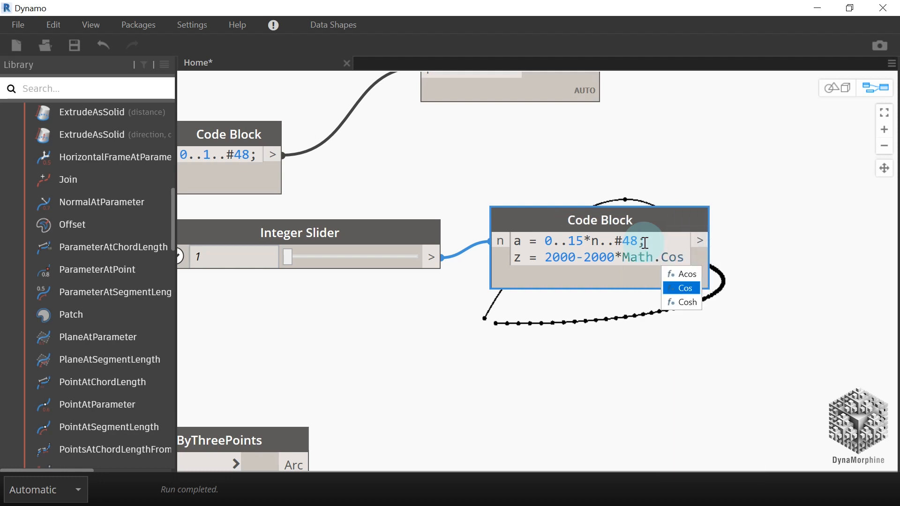
pyautogui.write('(a)')
pyautogui.click(769, 354)
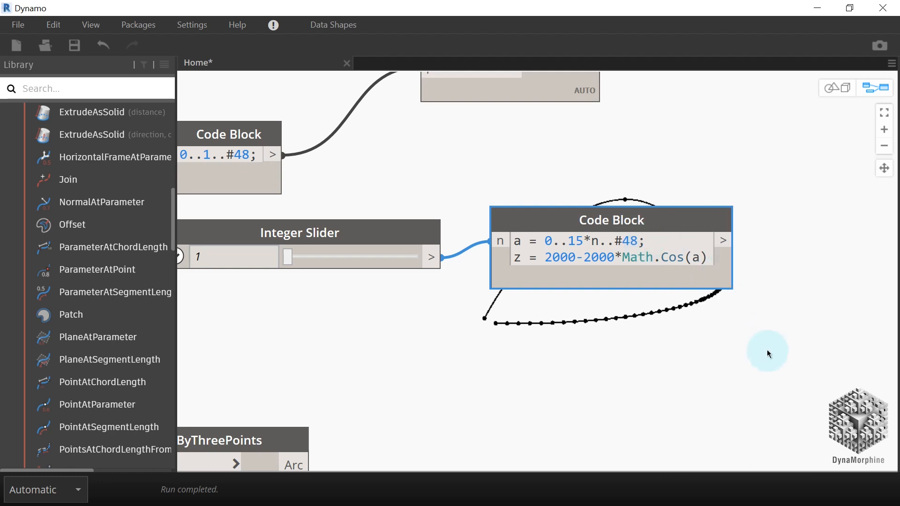
# Add a Geometry.Translate node with x, y and z translation inputs beyond the Curve.PointAtParameter node
pyautogui.scroll(-3, 601, 374)
pyautogui.moveTo(728, 281); pyautogui.dragTo(571, 257, button='middle')
pyautogui.moveTo(508, 266); pyautogui.dragTo(517, 266)
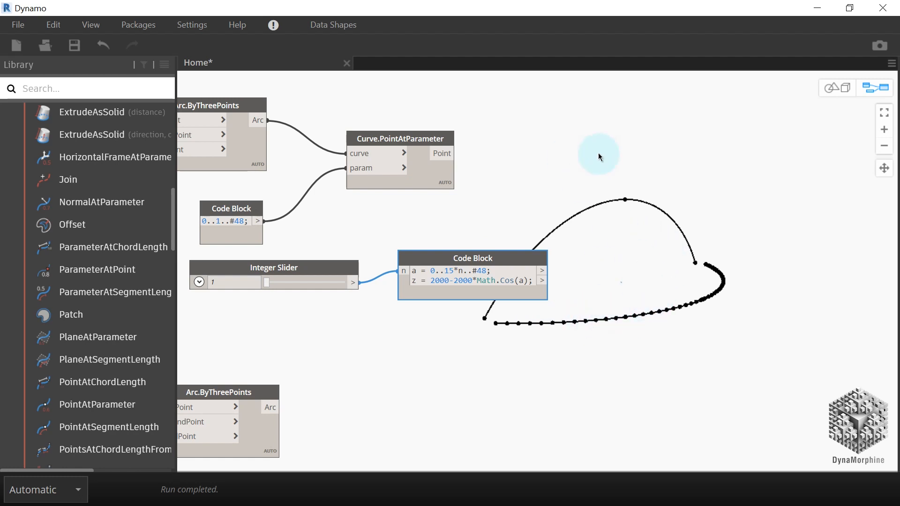
pyautogui.moveTo(597, 208); pyautogui.dragTo(650, 191, button='middle')
pyautogui.scroll(1, 621, 201)
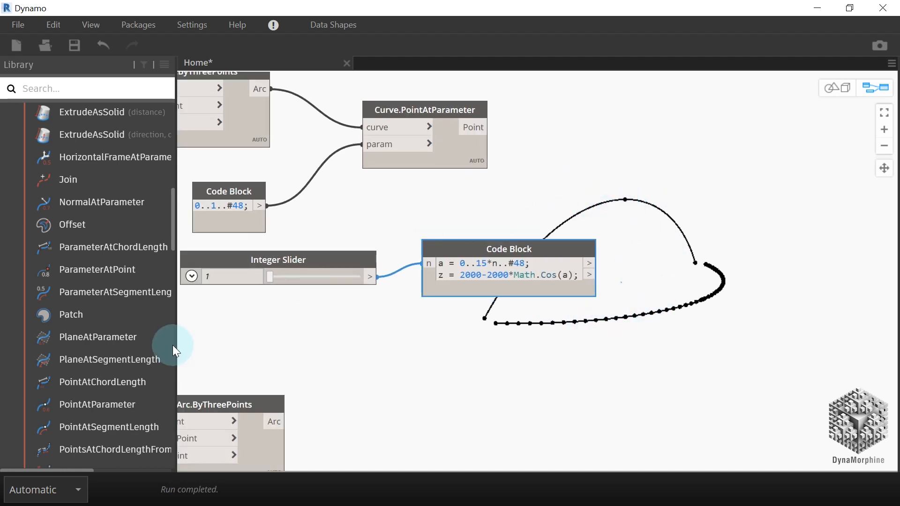
pyautogui.rightClick(636, 176)
pyautogui.write('translate')
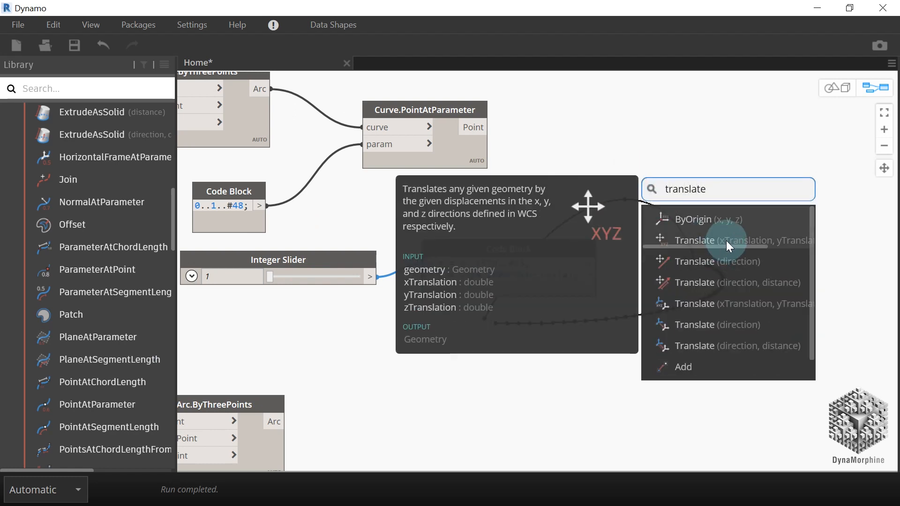
pyautogui.click(730, 247)
pyautogui.moveTo(854, 315); pyautogui.dragTo(804, 167)
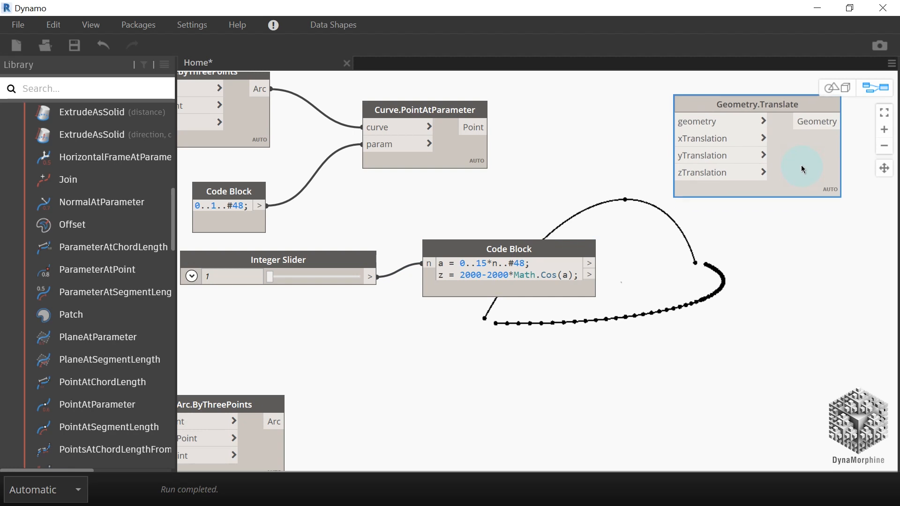
# Connect the Point output of Curve.PointAtParameter to Geometry.Translate's geometry input and the code block's z output to zTranslation
pyautogui.scroll(1, 656, 198)
pyautogui.moveTo(629, 185); pyautogui.dragTo(655, 213, button='middle')
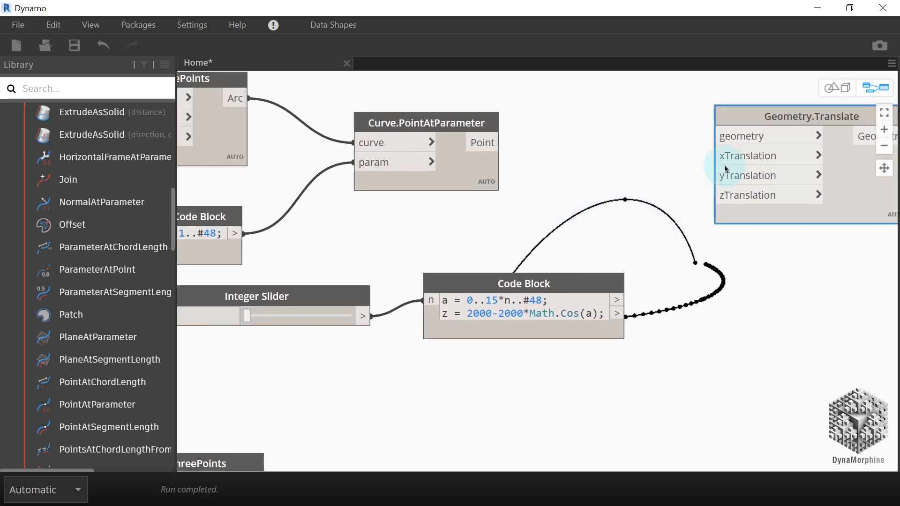
pyautogui.click(499, 142)
pyautogui.click(715, 136)
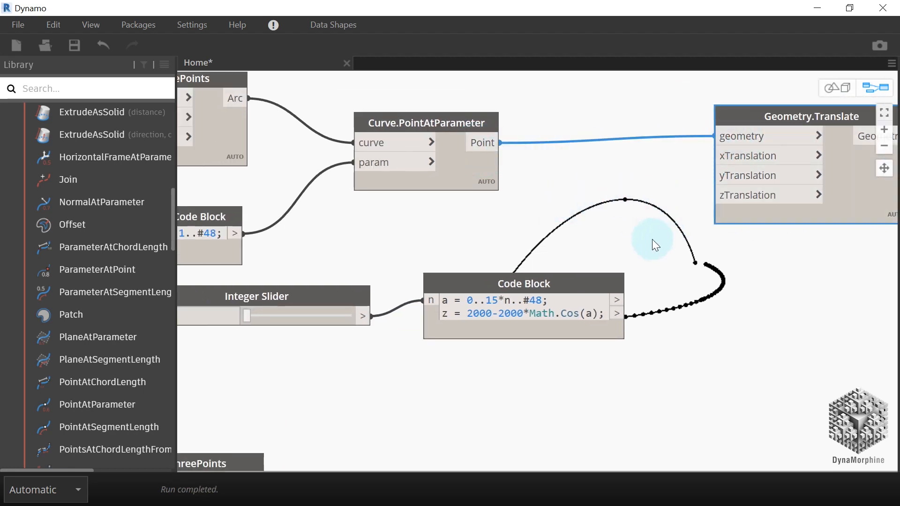
pyautogui.moveTo(605, 224); pyautogui.dragTo(542, 198, button='middle')
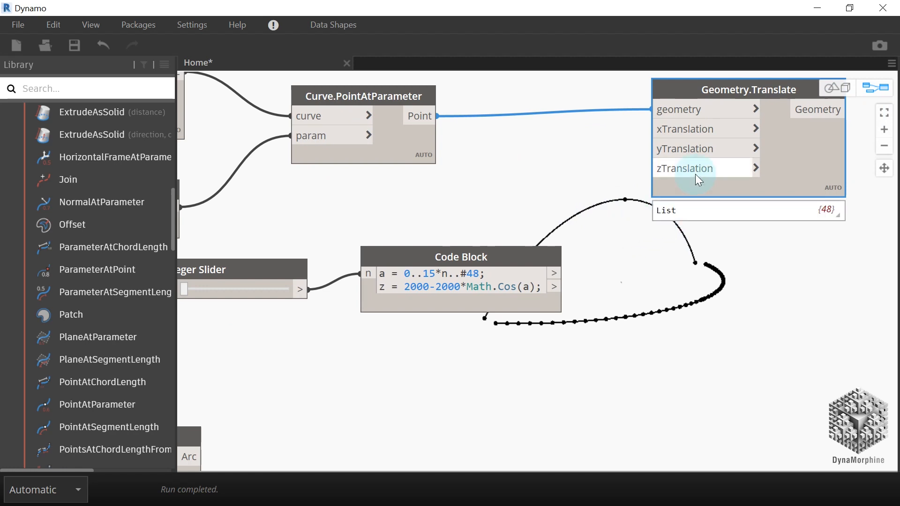
pyautogui.moveTo(563, 330); pyautogui.dragTo(594, 277, button='middle')
pyautogui.click(593, 252)
pyautogui.click(695, 134)
# Set the Integer Slider to 48 and inspect the translated points in the 3D geometry view
pyautogui.scroll(-5, 697, 268)
pyautogui.moveTo(735, 272); pyautogui.dragTo(510, 223, button='middle')
pyautogui.scroll(3, 367, 216)
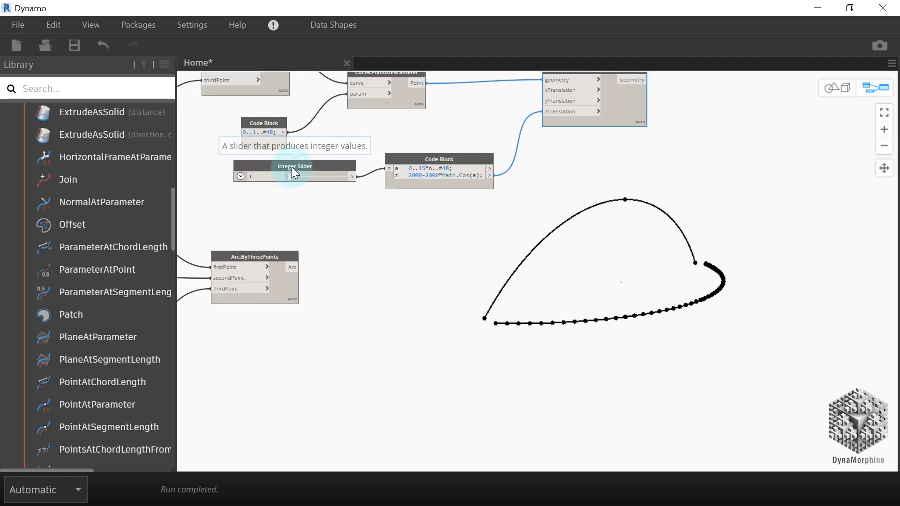
pyautogui.moveTo(291, 175); pyautogui.dragTo(316, 173)
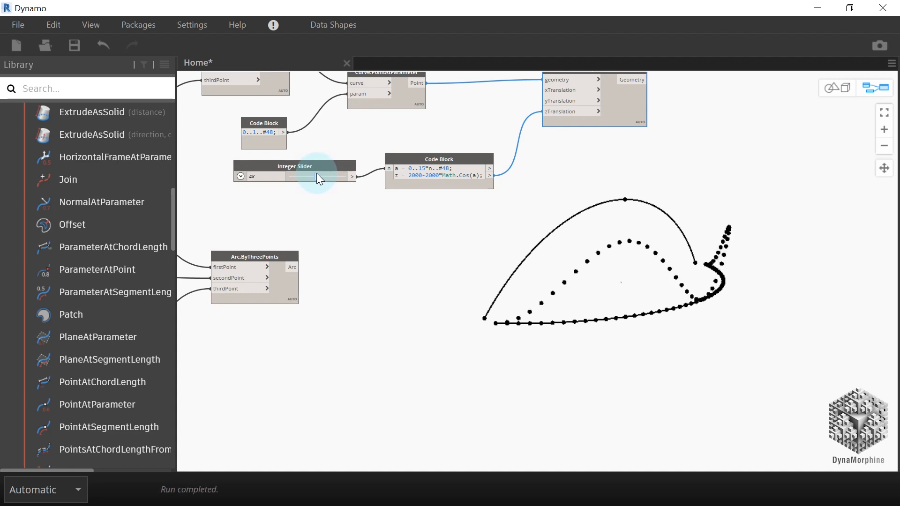
pyautogui.click(856, 91)
pyautogui.moveTo(830, 190); pyautogui.dragTo(636, 305, button='right')
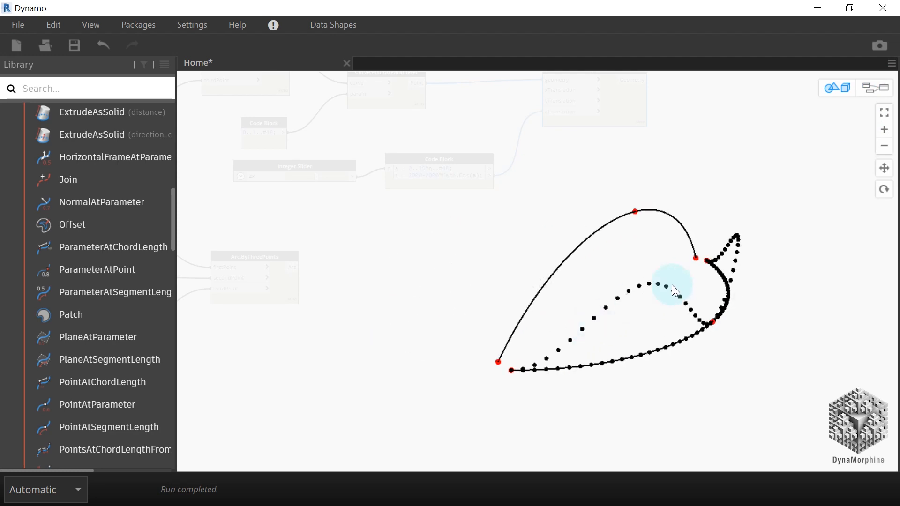
pyautogui.moveTo(729, 300); pyautogui.dragTo(614, 332, button='right')
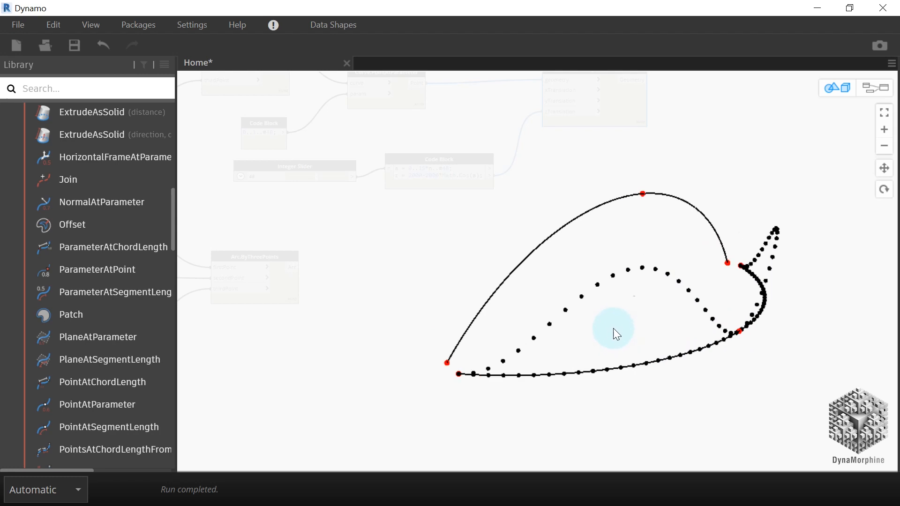
pyautogui.moveTo(651, 317); pyautogui.dragTo(651, 321, button='right')
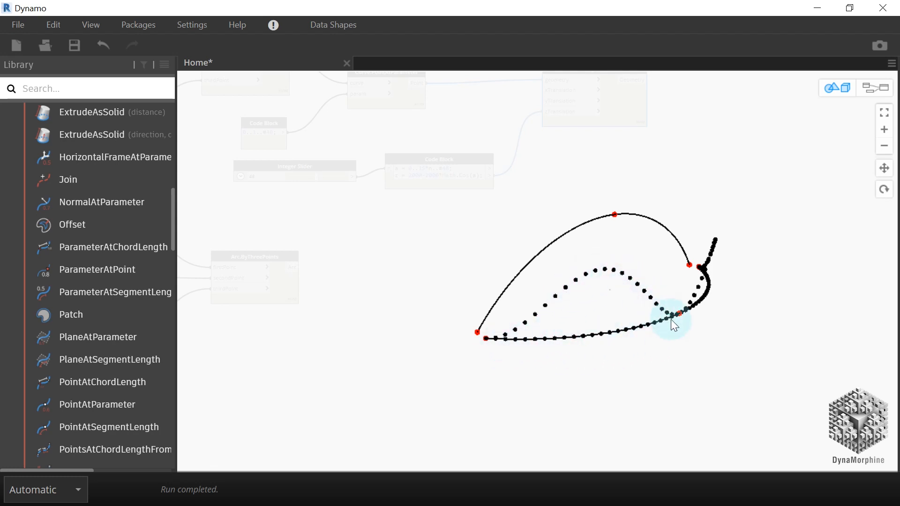
pyautogui.click(875, 87)
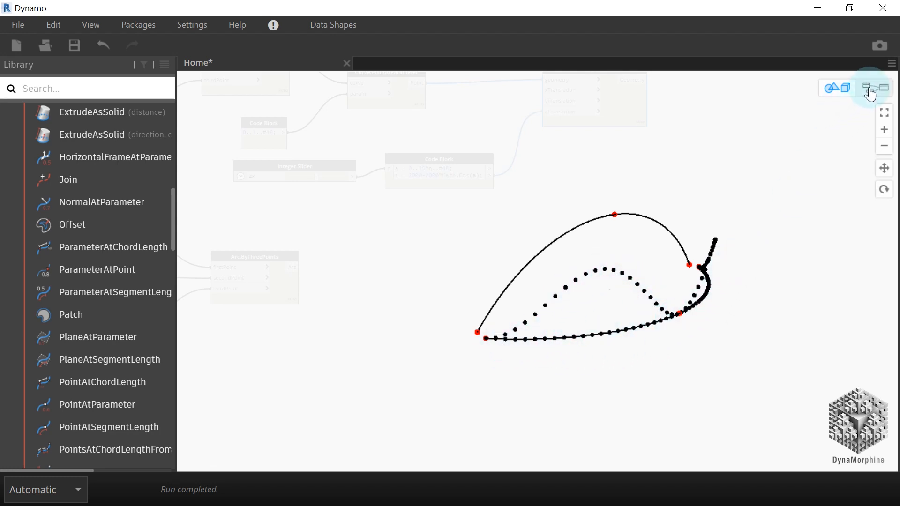
# Add a NurbsCurve.ByPoints (points) node and connect Geometry.Translate's Geometry output to its points input
pyautogui.scroll(3, 557, 277)
pyautogui.scroll(2, 516, 199)
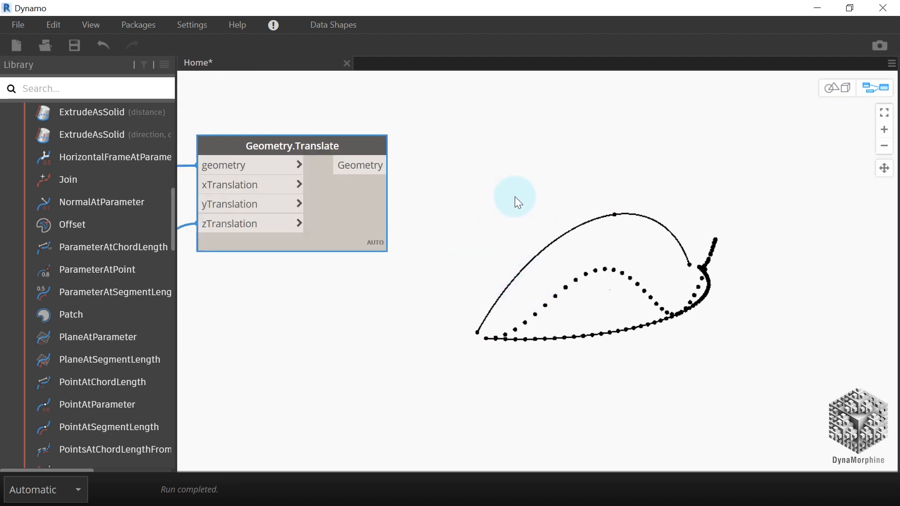
pyautogui.rightClick(475, 282)
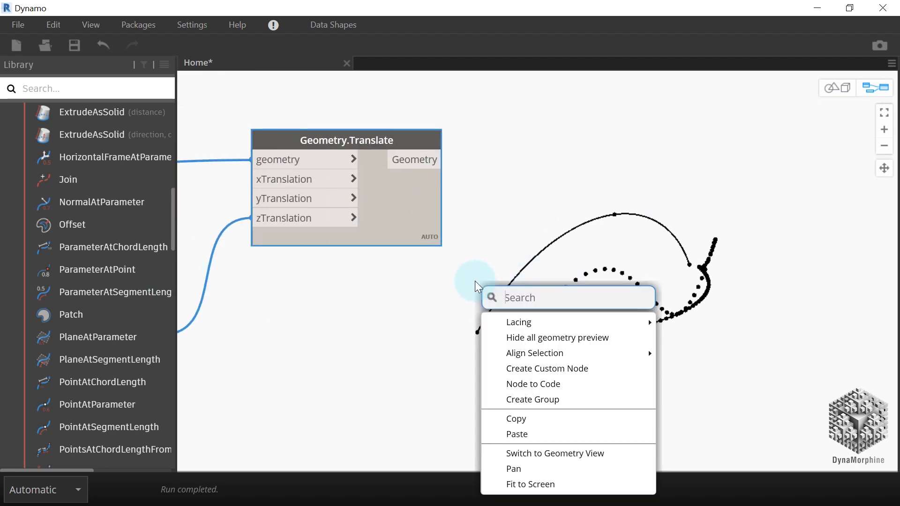
pyautogui.write('nurbscurve')
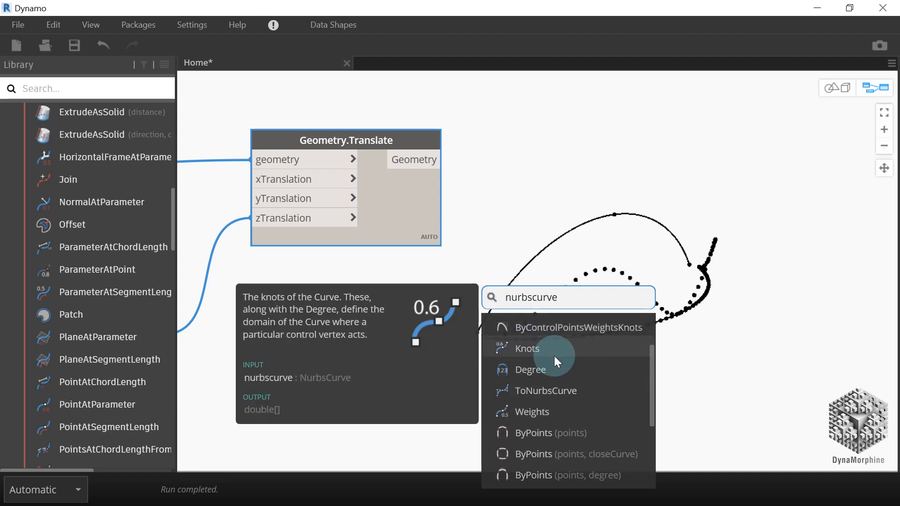
pyautogui.click(566, 433)
pyautogui.moveTo(623, 438); pyautogui.dragTo(568, 165)
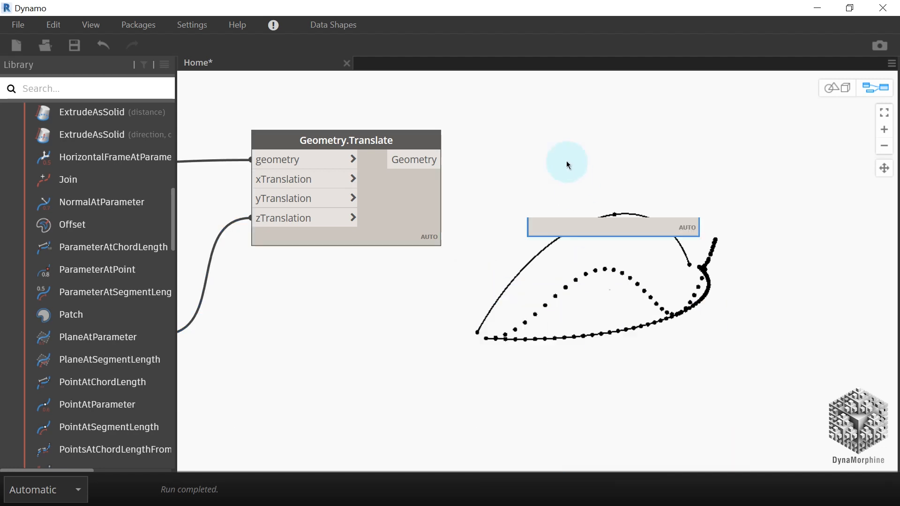
pyautogui.moveTo(434, 160); pyautogui.dragTo(514, 171)
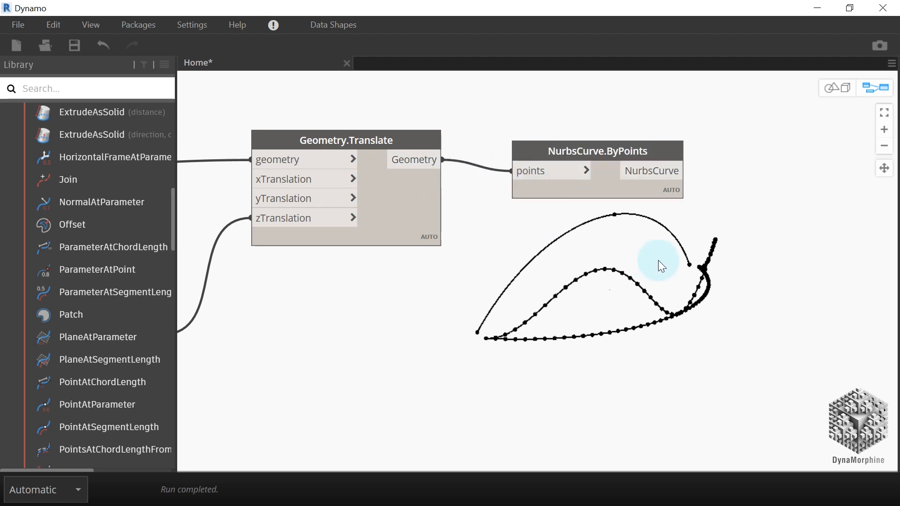
# Inspect the NURBS curve in the geometry view and reposition the NurbsCurve.ByPoints node closer to Geometry.Translate
pyautogui.click(870, 89)
pyautogui.moveTo(782, 266); pyautogui.dragTo(708, 255, button='right')
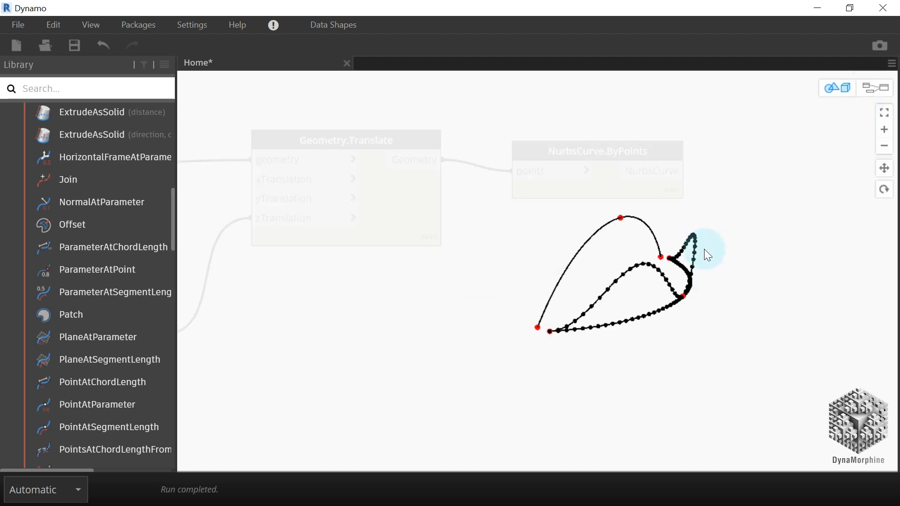
pyautogui.click(875, 88)
pyautogui.moveTo(647, 184); pyautogui.dragTo(595, 175)
pyautogui.moveTo(658, 208)
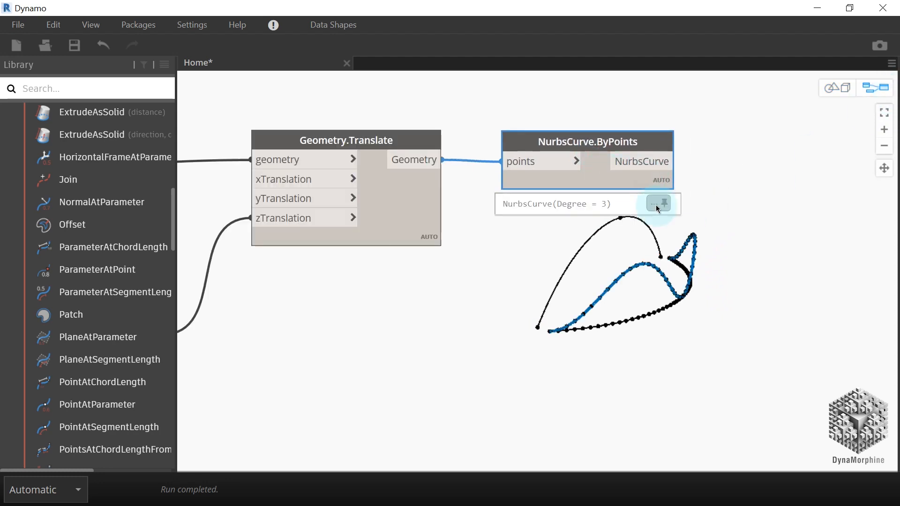
# Select the nodes feeding NurbsCurve.ByPoints and hide all their geometry previews
pyautogui.scroll(-5, 708, 195)
pyautogui.scroll(3, 529, 336)
pyautogui.scroll(-3, 527, 315)
pyautogui.moveTo(654, 257); pyautogui.dragTo(704, 279, button='middle')
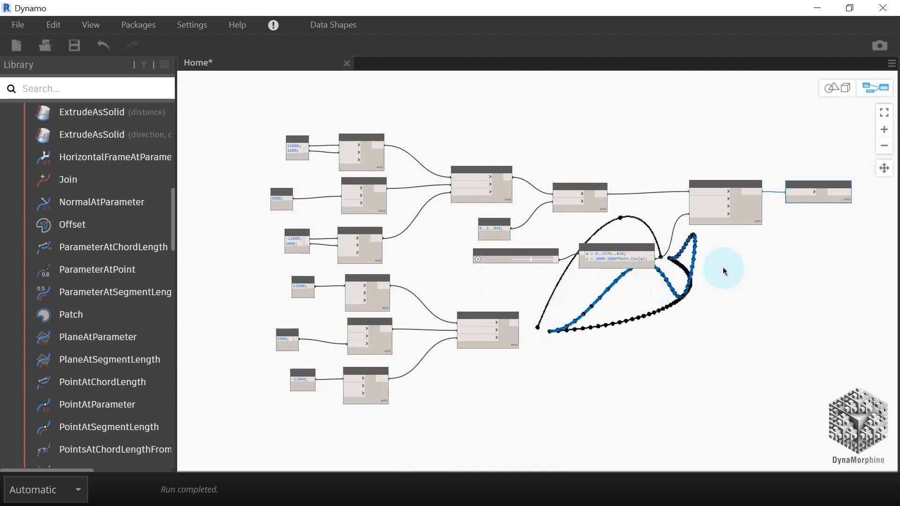
pyautogui.scroll(2, 721, 255)
pyautogui.scroll(2, 721, 255)
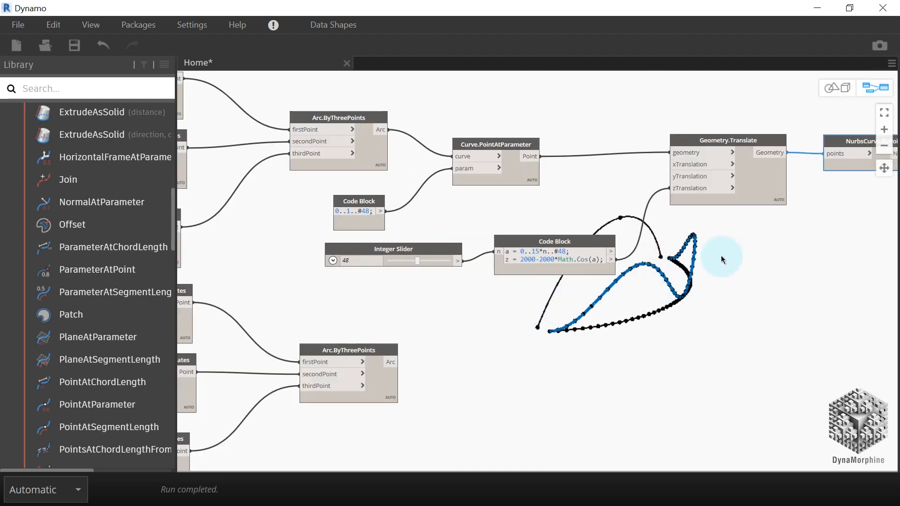
pyautogui.scroll(-3, 721, 255)
pyautogui.moveTo(753, 258); pyautogui.dragTo(393, 114)
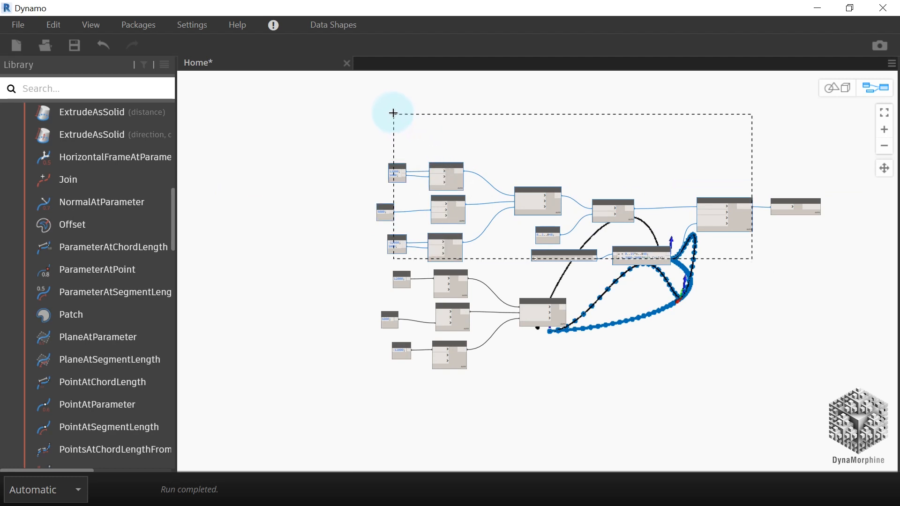
pyautogui.moveTo(750, 271); pyautogui.dragTo(360, 119)
pyautogui.rightClick(401, 75)
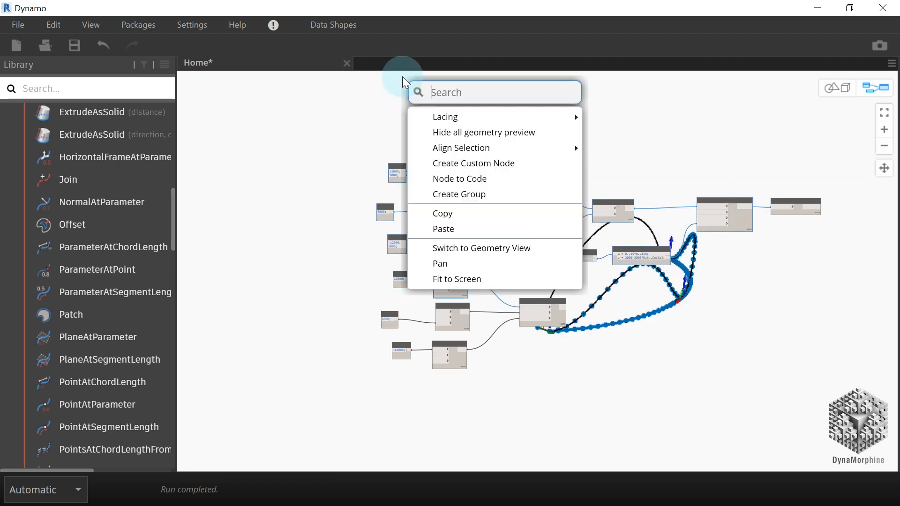
pyautogui.click(469, 135)
pyautogui.scroll(5, 566, 254)
pyautogui.scroll(3, 632, 204)
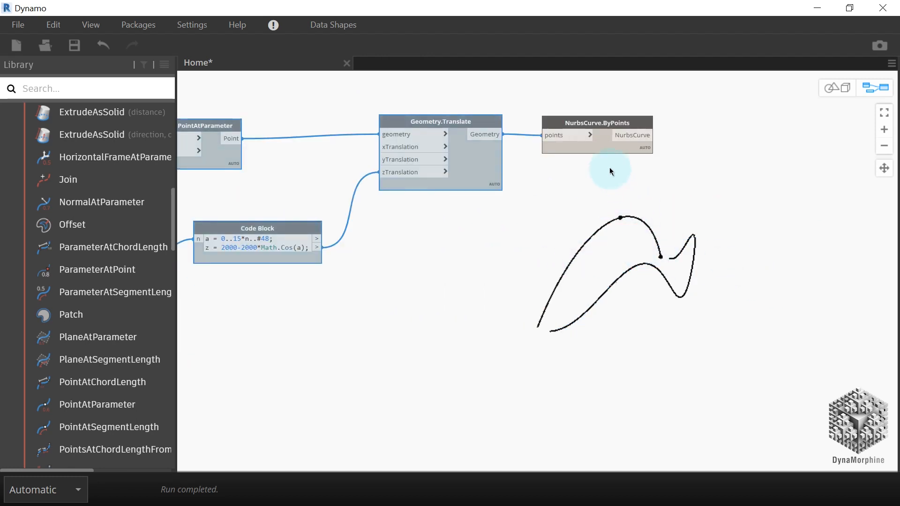
# Move the NurbsCurve.ByPoints node slightly lower and shift the Arc.ByThreePoints node closer to it
pyautogui.moveTo(605, 151); pyautogui.dragTo(602, 173)
pyautogui.moveTo(348, 301); pyautogui.dragTo(492, 222, button='middle')
pyautogui.moveTo(222, 304); pyautogui.dragTo(567, 286)
pyautogui.click(658, 266)
pyautogui.moveTo(658, 266); pyautogui.dragTo(427, 290, button='middle')
pyautogui.scroll(4, 579, 171)
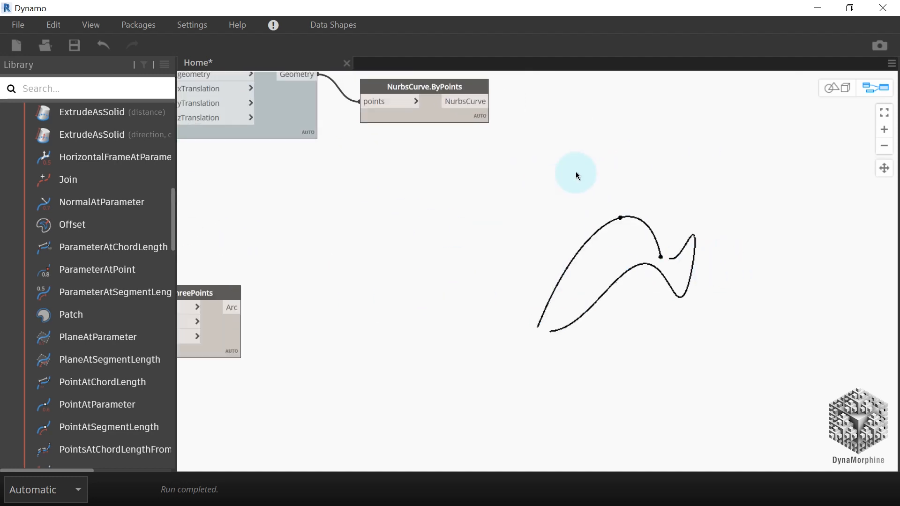
pyautogui.scroll(-3, 535, 175)
pyautogui.scroll(2, 494, 151)
pyautogui.moveTo(494, 150); pyautogui.dragTo(427, 197, button='middle')
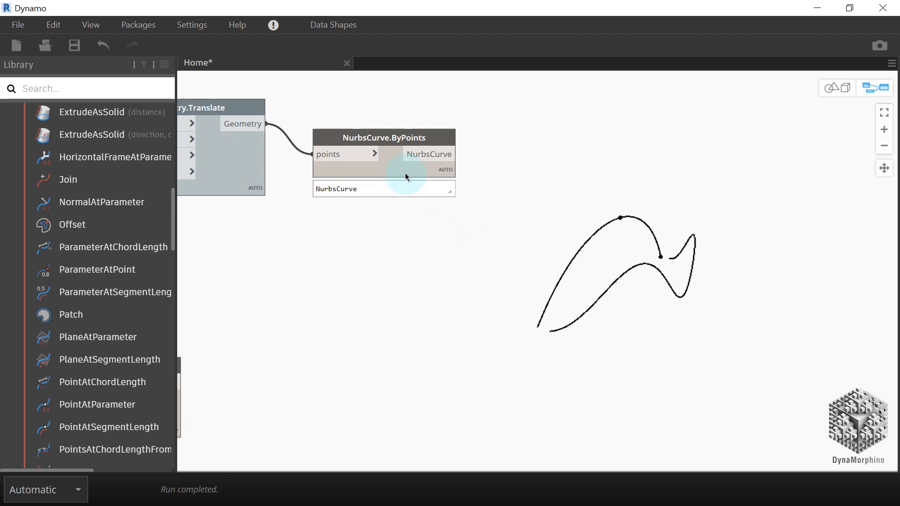
# Add a Curve.PointAtParameter node and connect the NurbsCurve output of NurbsCurve.ByPoints to its curve input
pyautogui.rightClick(468, 258)
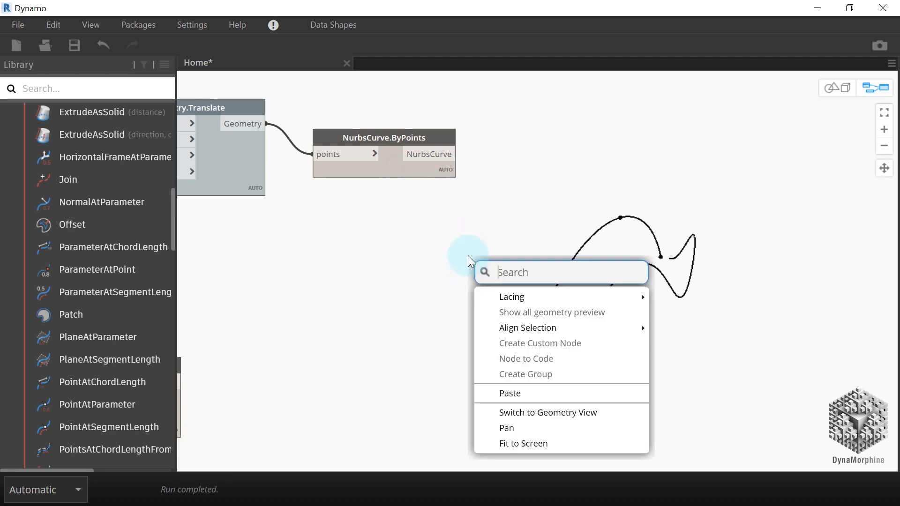
pyautogui.write('curv')
pyautogui.write('poi')
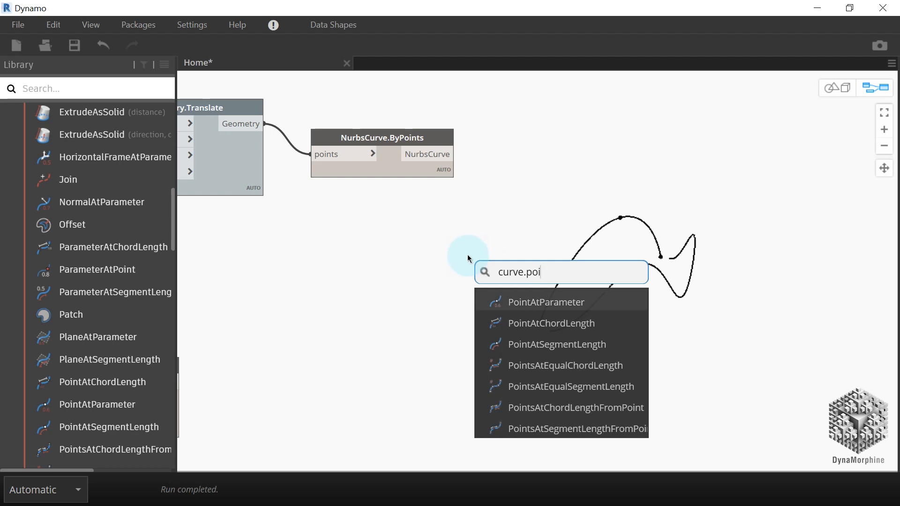
pyautogui.press('Return')
pyautogui.moveTo(532, 277); pyautogui.dragTo(527, 209)
pyautogui.click(527, 167)
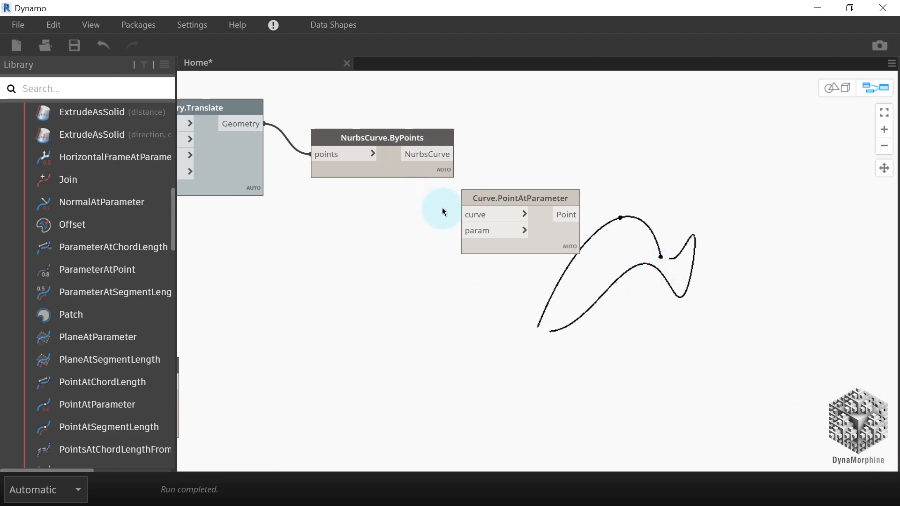
pyautogui.click(477, 215)
pyautogui.click(434, 155)
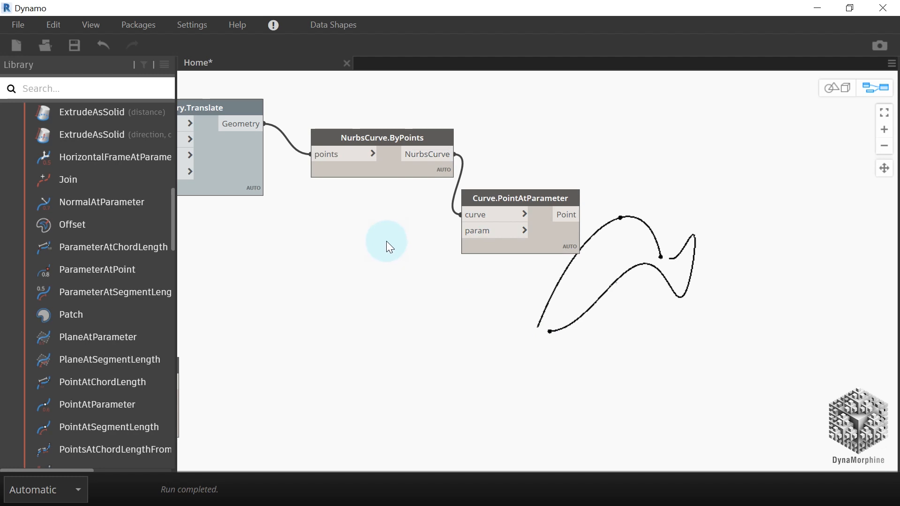
# Create a Code Block containing 0.05..0.95..#128; and connect it to the param input of Curve.PointAtParameter
pyautogui.doubleClick(367, 230)
pyautogui.write('0')
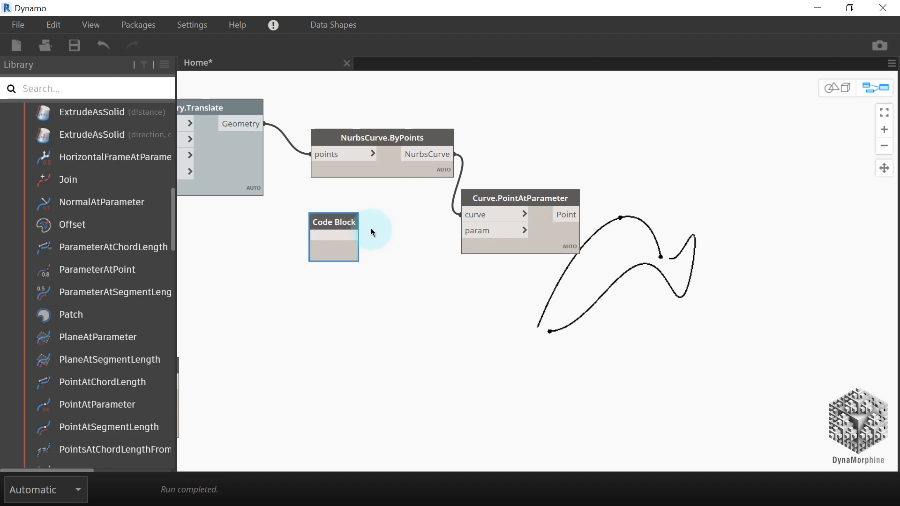
pyautogui.scroll(4, 314, 291)
pyautogui.click(413, 231)
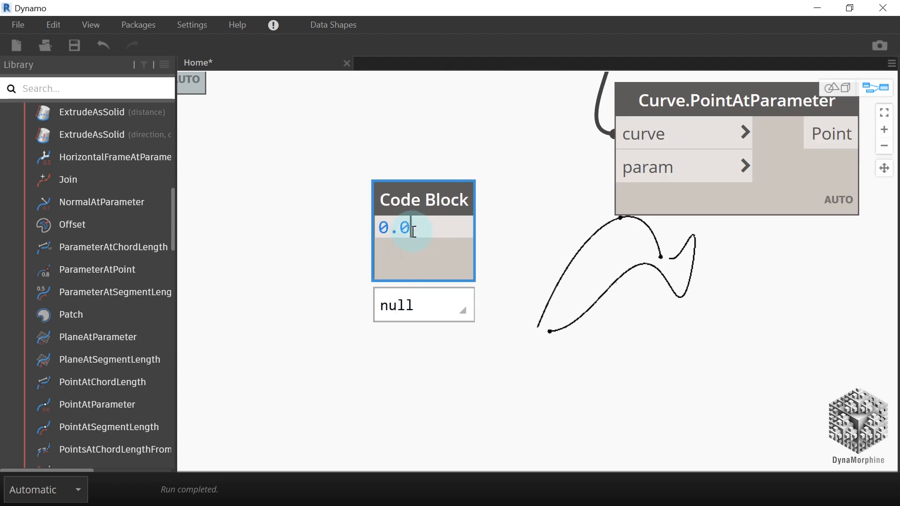
pyautogui.write('0.05..0.95')
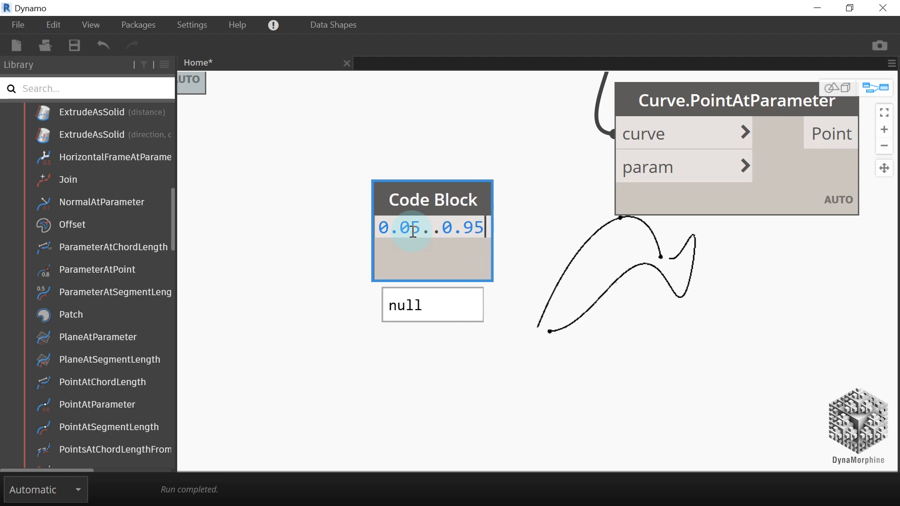
pyautogui.write('..')
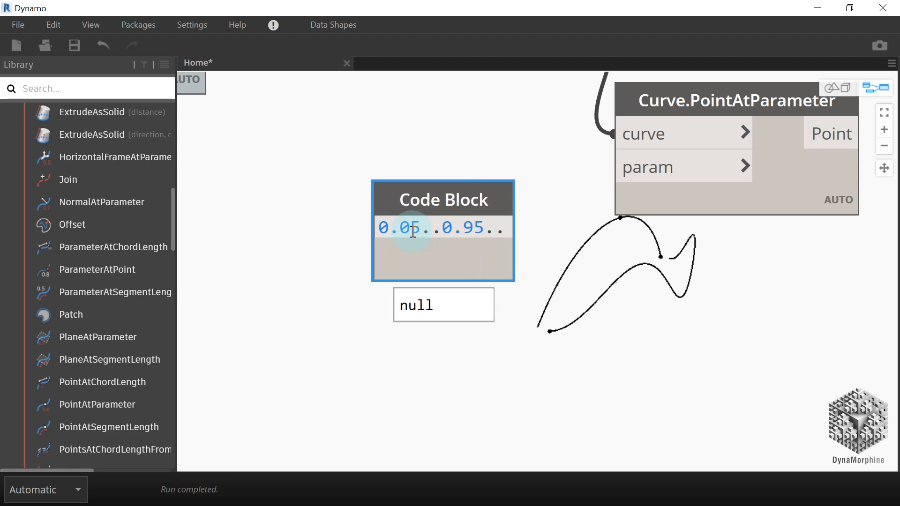
pyautogui.write('#')
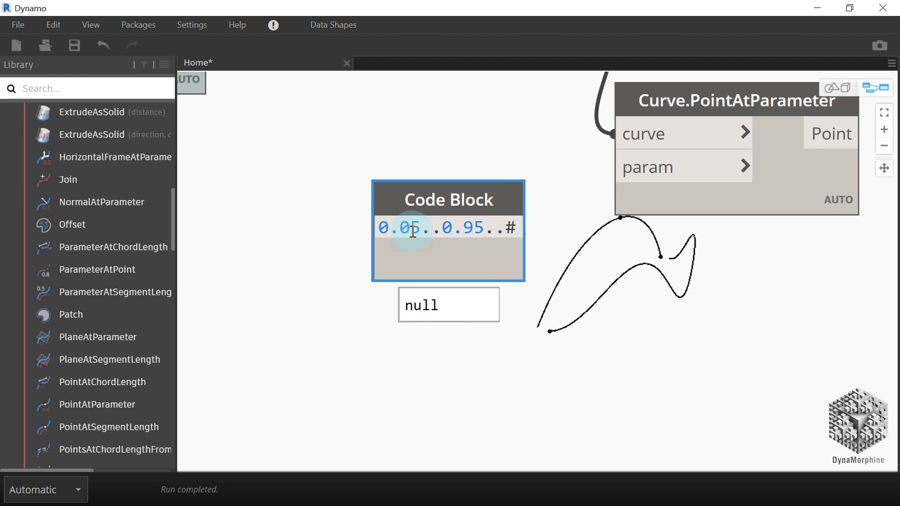
pyautogui.write('128')
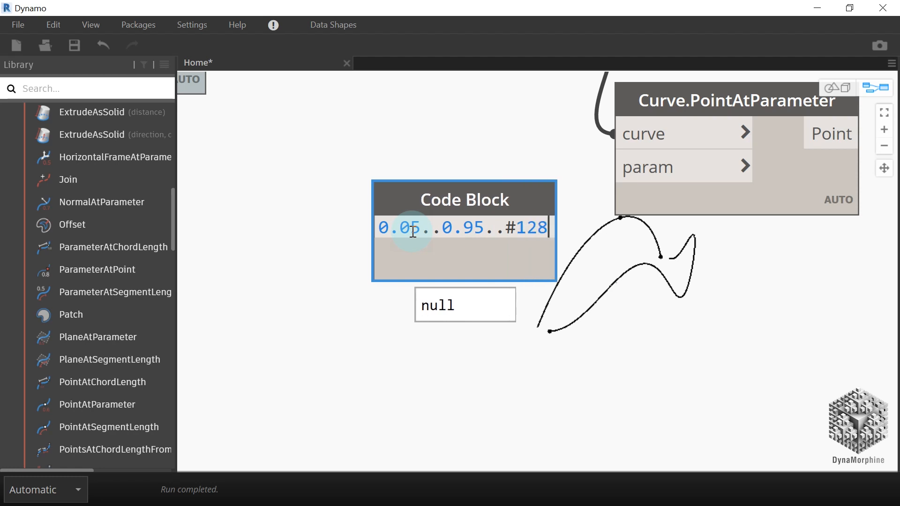
pyautogui.click(559, 416)
pyautogui.moveTo(593, 228); pyautogui.dragTo(614, 167)
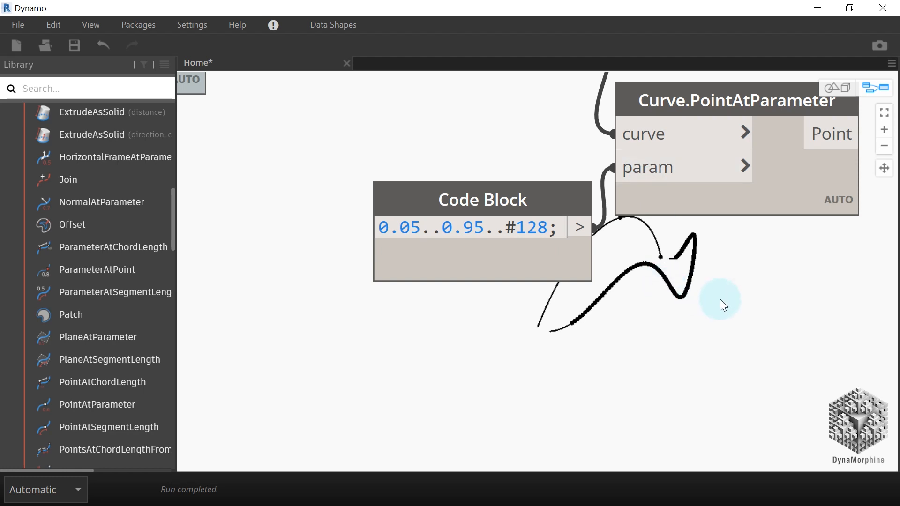
# Inspect the points along the NURBS curve in the 3D geometry view and return to the graph
pyautogui.scroll(-3, 720, 299)
pyautogui.click(880, 93)
pyautogui.scroll(2, 750, 306)
pyautogui.moveTo(749, 306); pyautogui.dragTo(729, 338, button='right')
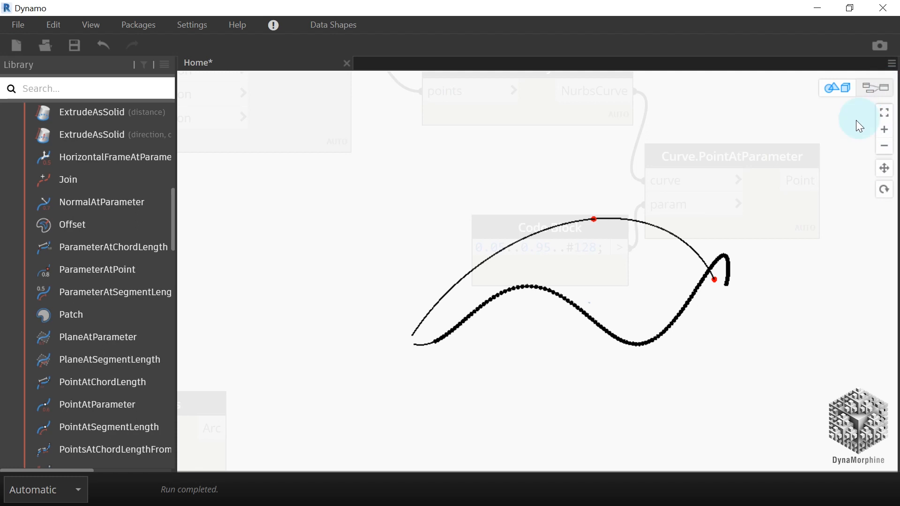
pyautogui.click(875, 87)
pyautogui.scroll(3, 702, 261)
pyautogui.scroll(-2, 701, 260)
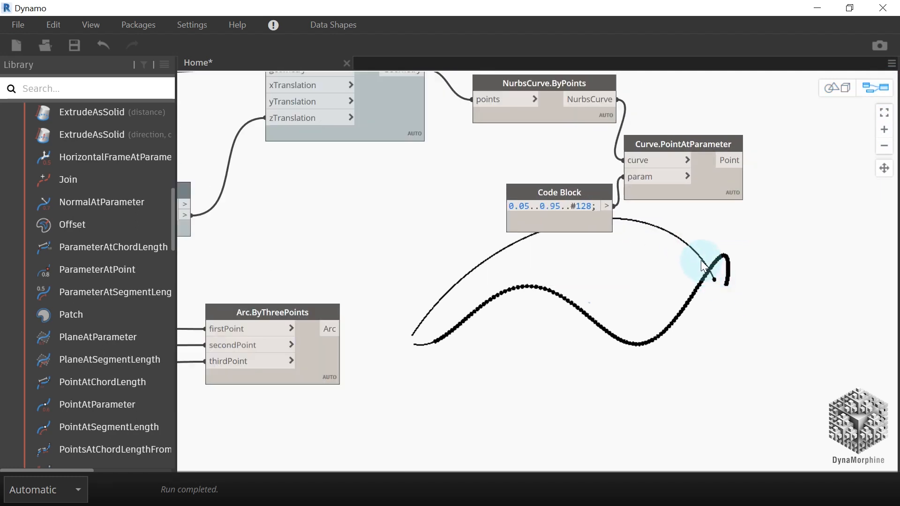
# Duplicate the Curve.PointAtParameter node and connect the Arc output of Arc.ByThreePoints to the copy's curve input
pyautogui.moveTo(716, 187); pyautogui.dragTo(746, 193)
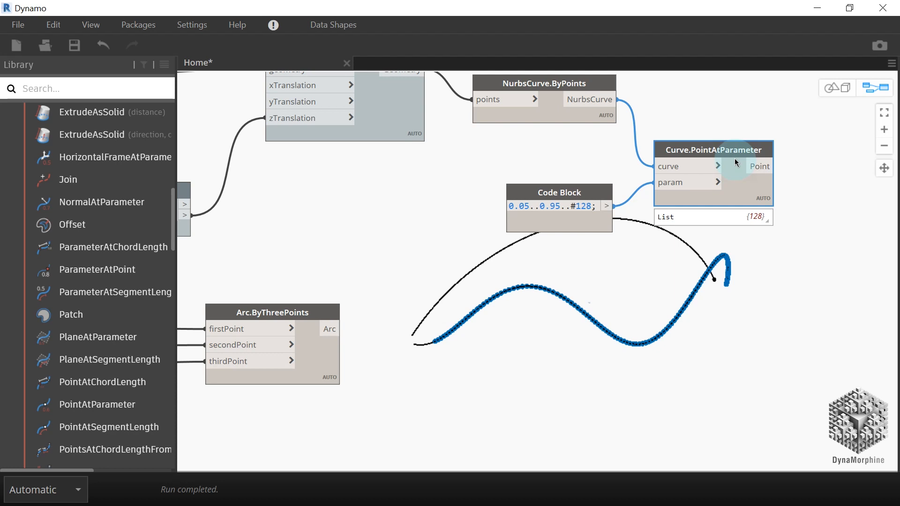
pyautogui.hotkey('ctrl', 'c')
pyautogui.hotkey('ctrl', 'v')
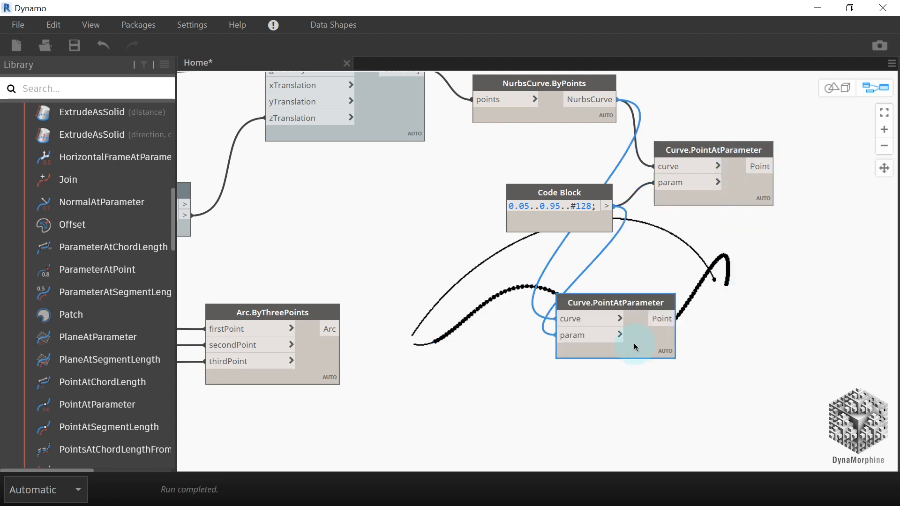
pyautogui.moveTo(634, 343); pyautogui.dragTo(644, 381)
pyautogui.click(425, 380)
pyautogui.moveTo(433, 323); pyautogui.dragTo(550, 223, button='middle')
pyautogui.scroll(1, 508, 287)
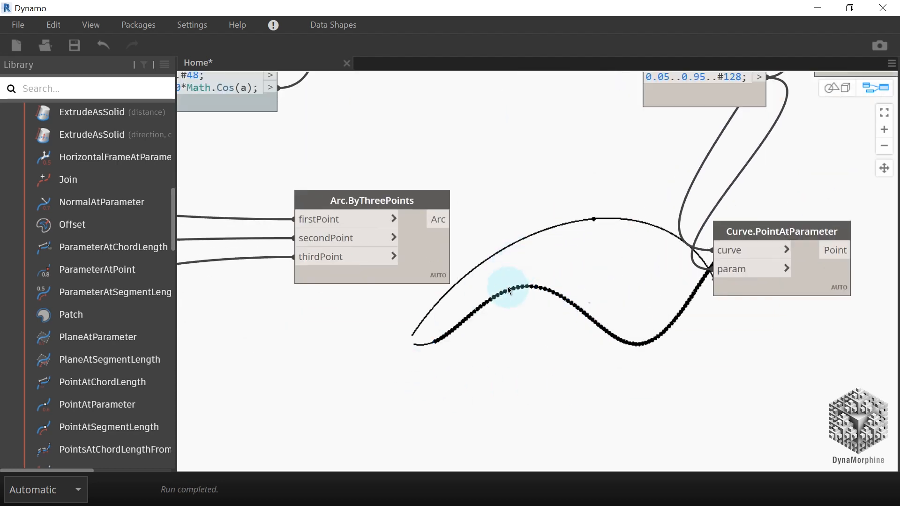
pyautogui.click(451, 219)
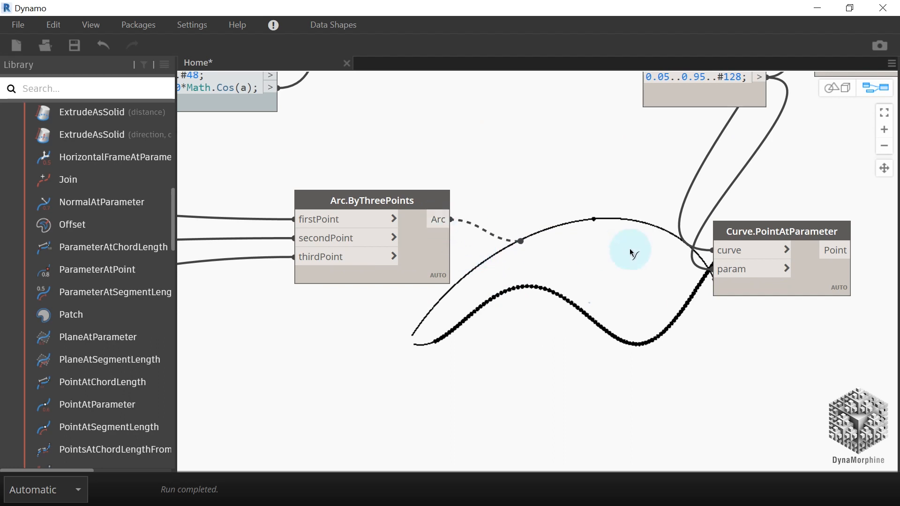
pyautogui.click(712, 251)
# Align the duplicated Curve.PointAtParameter node beneath the original one, leaving room between them
pyautogui.moveTo(381, 319); pyautogui.dragTo(183, 317, button='middle')
pyautogui.scroll(-2, 182, 317)
pyautogui.moveTo(500, 317); pyautogui.dragTo(451, 330, button='middle')
pyautogui.moveTo(392, 294); pyautogui.dragTo(426, 348)
pyautogui.scroll(3, 533, 257)
pyautogui.moveTo(405, 255); pyautogui.dragTo(495, 263, button='middle')
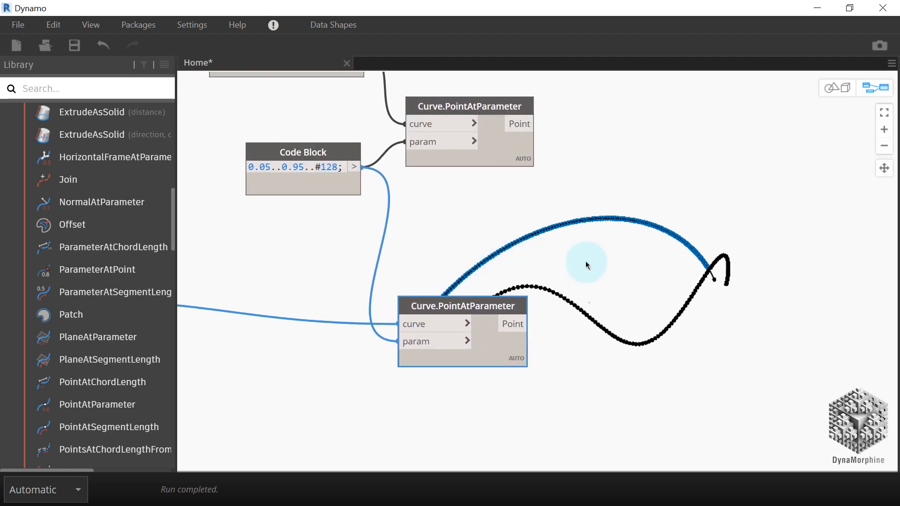
pyautogui.moveTo(589, 261); pyautogui.dragTo(522, 258, button='middle')
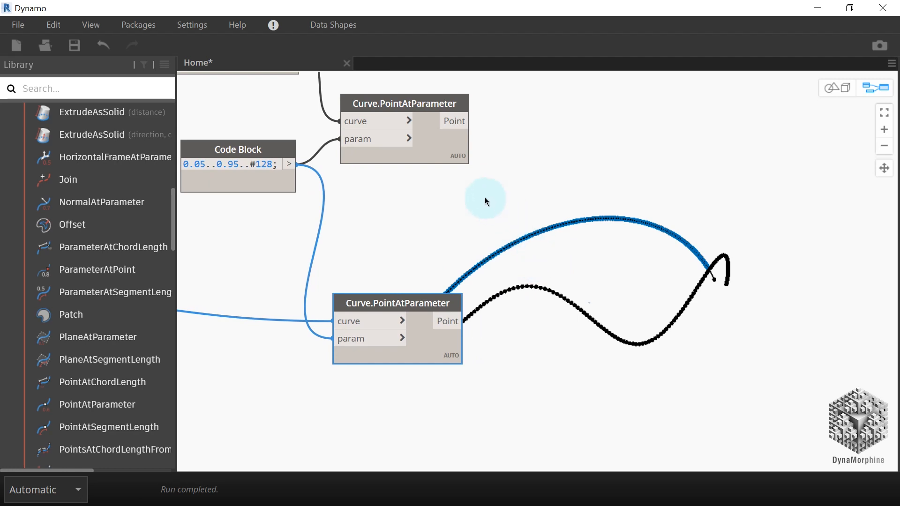
pyautogui.moveTo(458, 346); pyautogui.dragTo(458, 364)
pyautogui.moveTo(439, 367)
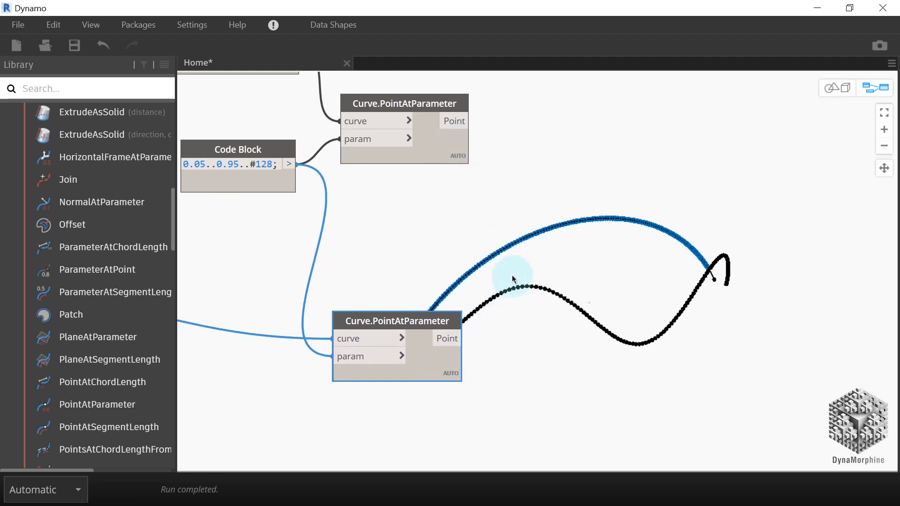
pyautogui.click(424, 260)
# Add a Line.ByStartPointEndPoint node from the library and place it beside the two Curve.PointAtParameter nodes
pyautogui.scroll(10, 134, 300)
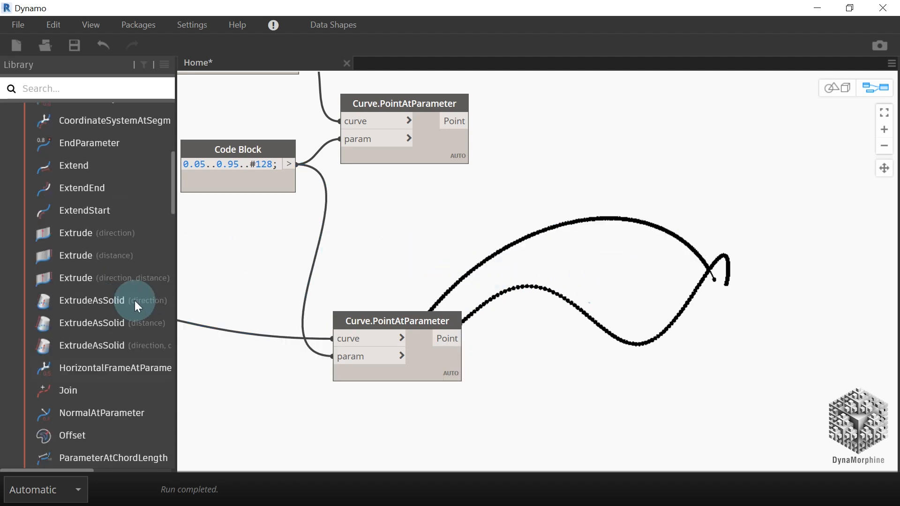
pyautogui.click(50, 195)
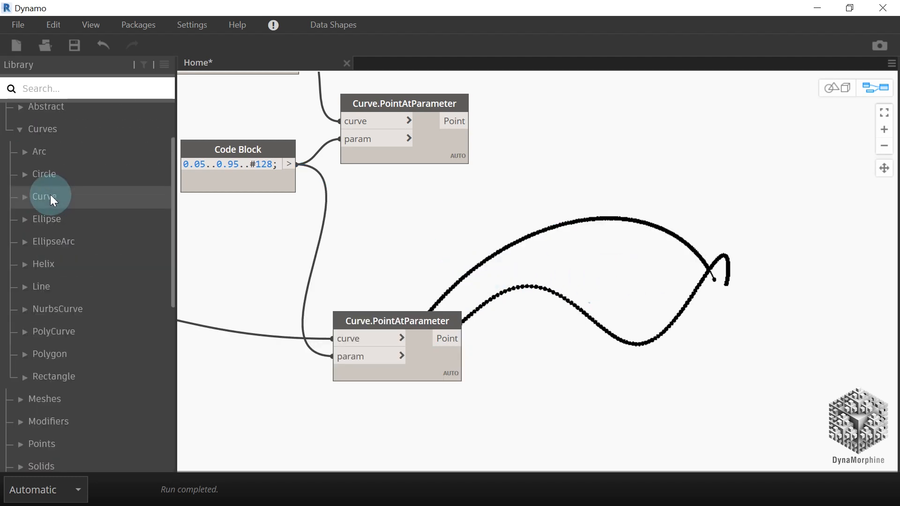
pyautogui.click(49, 197)
pyautogui.scroll(-6, 108, 375)
pyautogui.scroll(6, 108, 375)
pyautogui.click(54, 201)
pyautogui.click(56, 285)
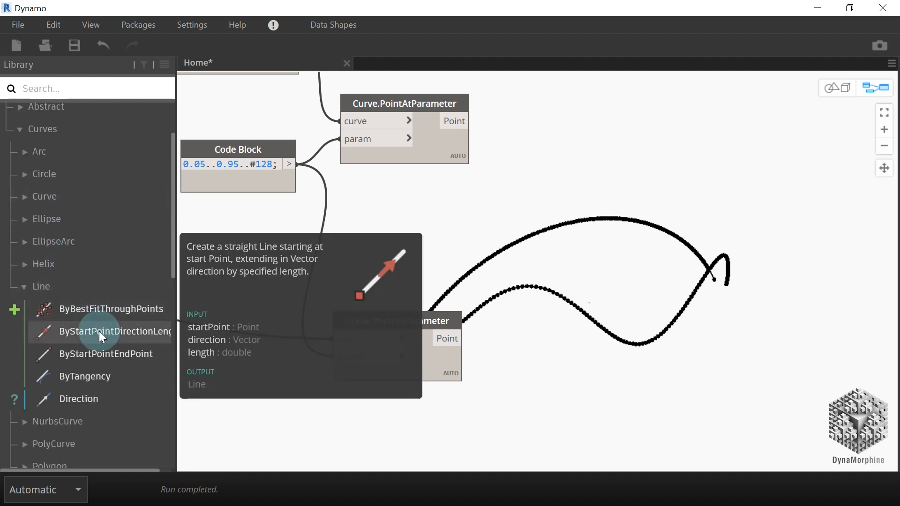
pyautogui.click(100, 351)
pyautogui.moveTo(651, 363); pyautogui.dragTo(664, 260)
# Connect the NURBS curve's Point output to the line node's startPoint and the arc's Point output to endPoint
pyautogui.click(470, 122)
pyautogui.click(581, 217)
pyautogui.click(590, 233)
pyautogui.click(459, 339)
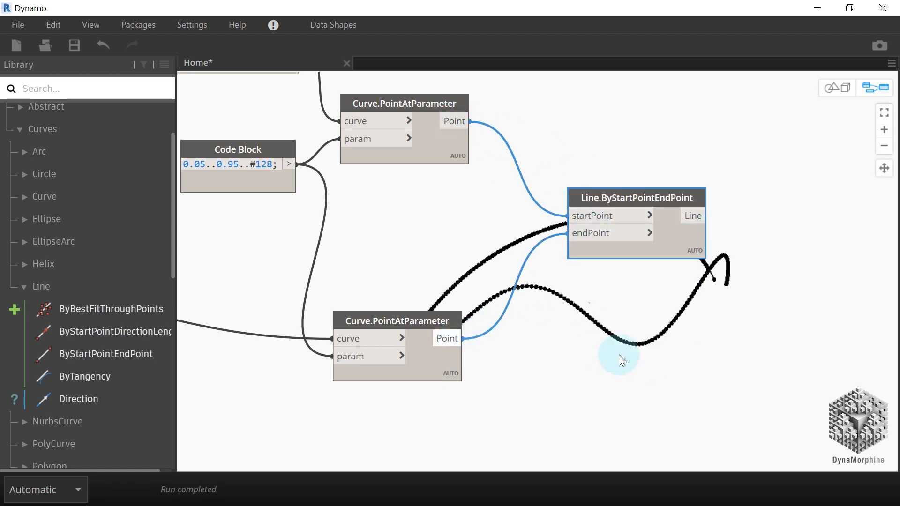
# Orbit and zoom the 3D geometry view to examine the lines spanning the NURBS curve and the arc
pyautogui.moveTo(550, 304); pyautogui.dragTo(463, 271, button='middle')
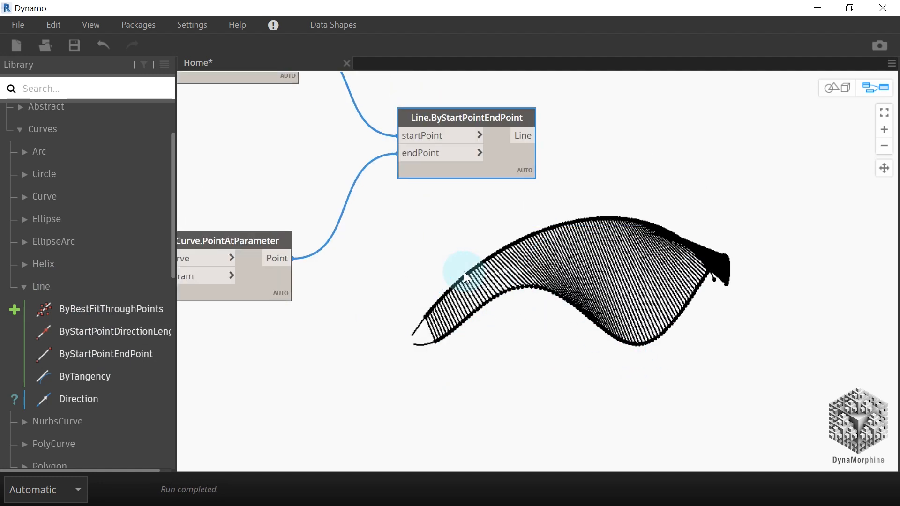
pyautogui.scroll(2, 479, 342)
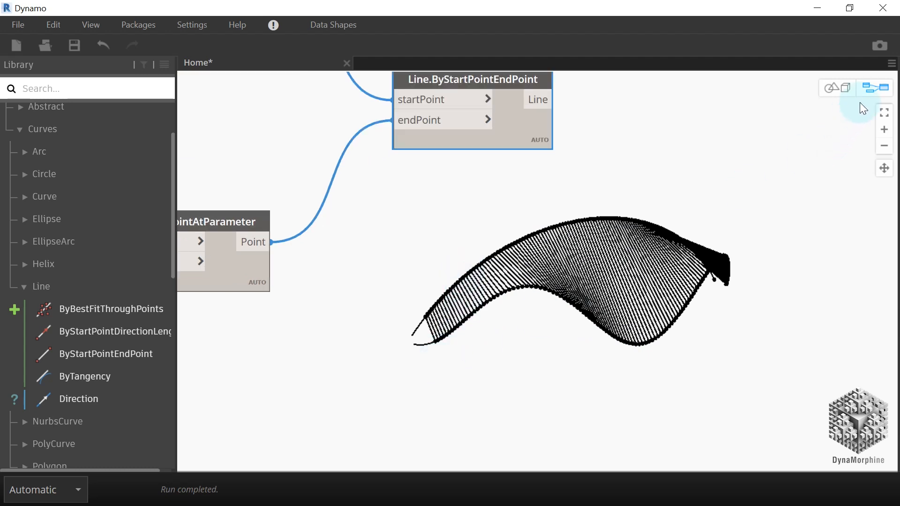
pyautogui.click(875, 88)
pyautogui.moveTo(651, 280); pyautogui.dragTo(538, 272, button='right')
pyautogui.moveTo(708, 274); pyautogui.dragTo(584, 307, button='right')
pyautogui.moveTo(584, 308); pyautogui.dragTo(577, 303, button='middle')
pyautogui.scroll(2, 577, 303)
pyautogui.scroll(-2, 577, 303)
pyautogui.moveTo(577, 303); pyautogui.dragTo(535, 281, button='right')
pyautogui.scroll(3, 441, 303)
pyautogui.moveTo(478, 309); pyautogui.dragTo(569, 310, button='middle')
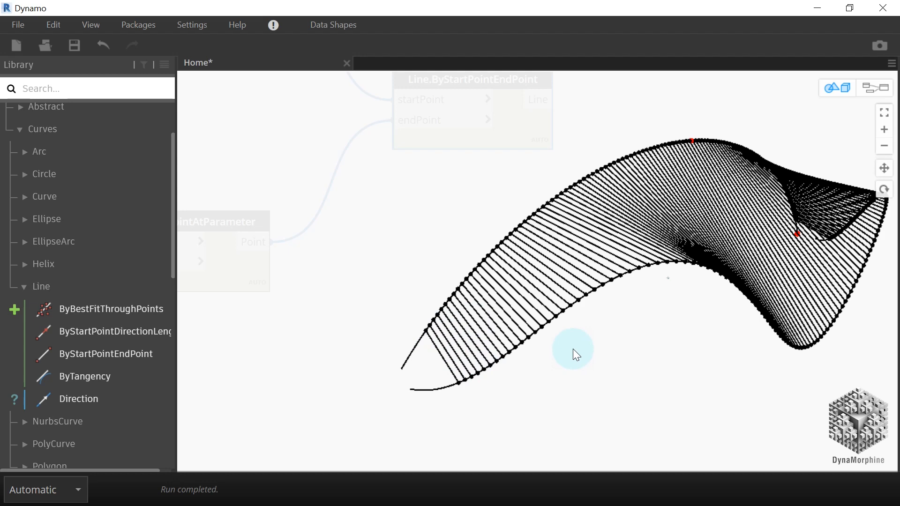
pyautogui.scroll(-2, 603, 337)
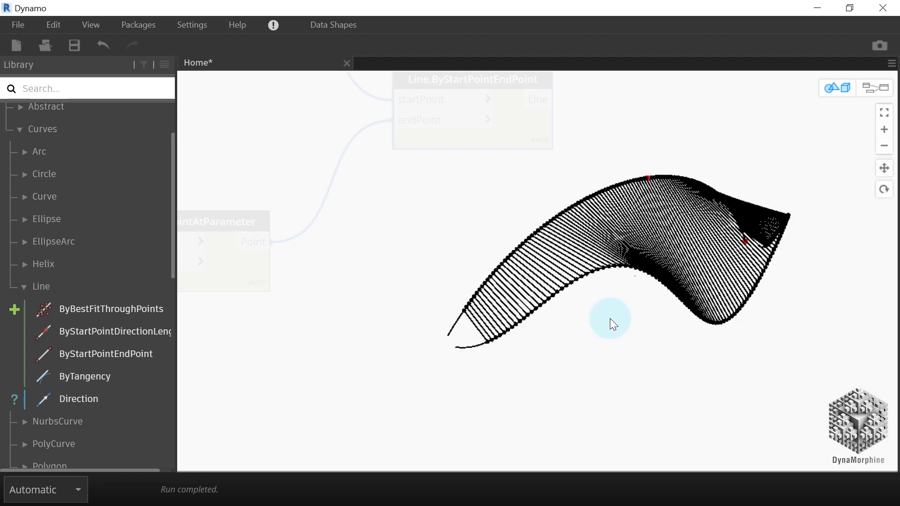
pyautogui.click(875, 88)
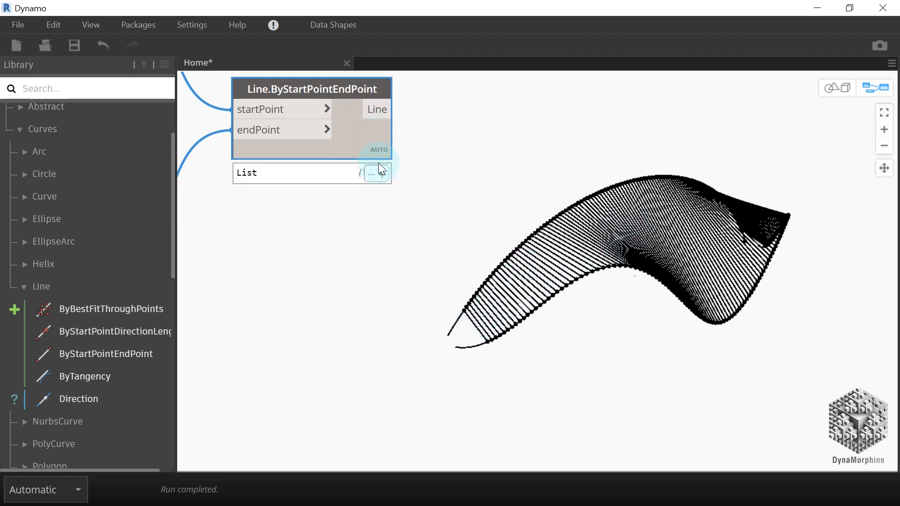
# Add another Curve.PointAtParameter node and connect the Line output of Line.ByStartPointEndPoint to its curve input
pyautogui.rightClick(467, 167)
pyautogui.write('curve.poi')
pyautogui.press('Return')
pyautogui.moveTo(467, 199); pyautogui.dragTo(393, 110)
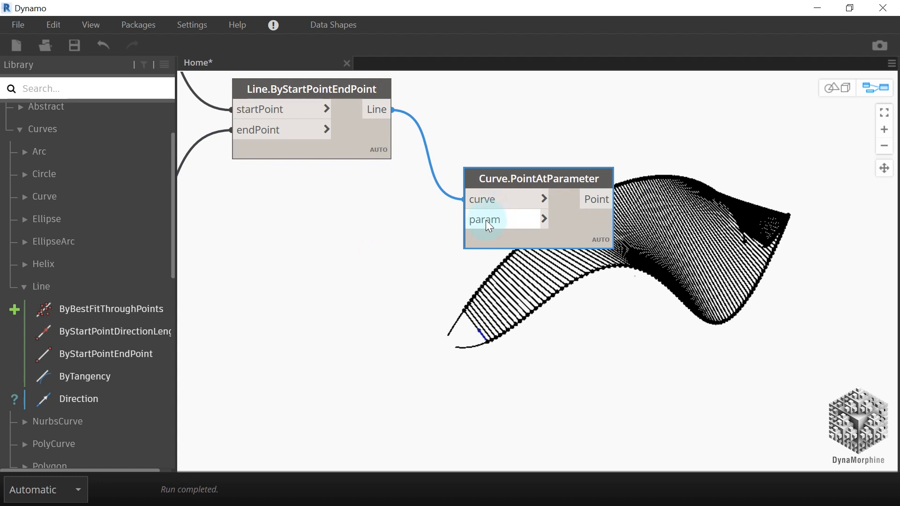
# Feed a 0.5 Code Block into the new Curve.PointAtParameter's param input and move the node closer to Line.ByStartPointEndPoint
pyautogui.doubleClick(325, 221)
pyautogui.write('0.5')
pyautogui.click(317, 225)
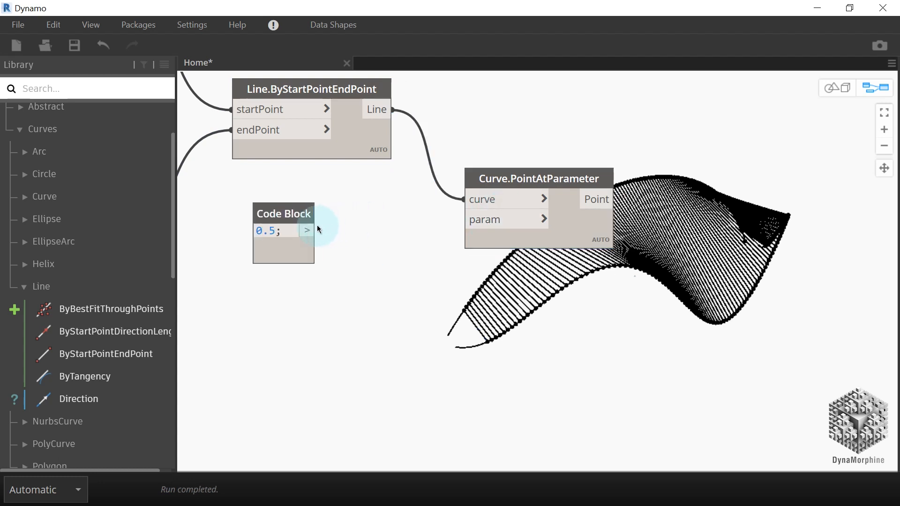
pyautogui.moveTo(307, 230); pyautogui.dragTo(482, 221)
pyautogui.click(483, 222)
pyautogui.moveTo(595, 224); pyautogui.dragTo(575, 174)
pyautogui.moveTo(574, 176)
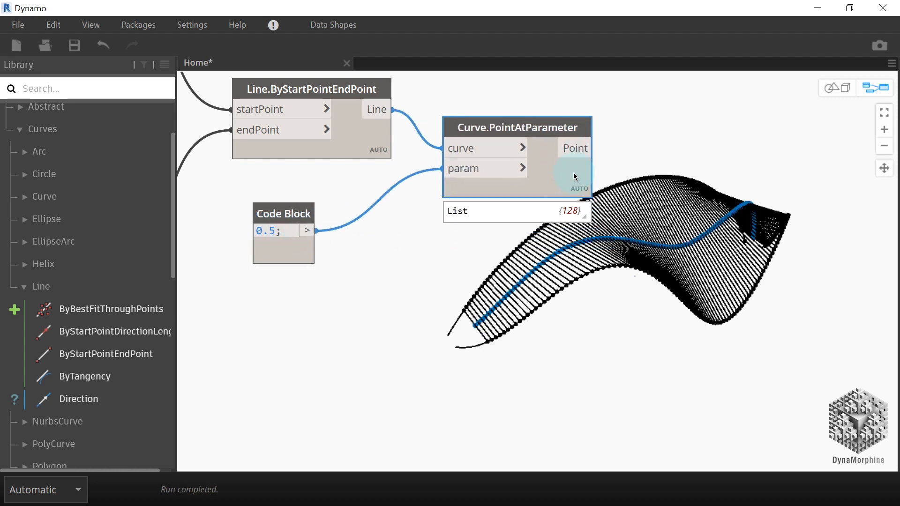
# Inspect the midpoints of the connecting lines in the 3D geometry view
pyautogui.click(873, 88)
pyautogui.moveTo(743, 231); pyautogui.dragTo(647, 296, button='right')
pyautogui.scroll(3, 692, 321)
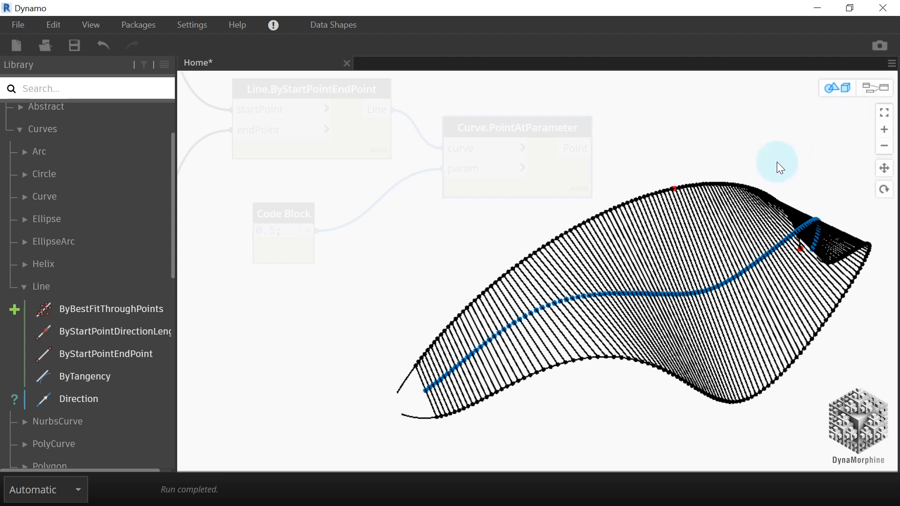
# Add a Geometry.Translate node with x, y and z translation inputs and connect the midpoints' Point output to its geometry input
pyautogui.click(874, 88)
pyautogui.scroll(-3, 657, 160)
pyautogui.rightClick(611, 134)
pyautogui.write('translate')
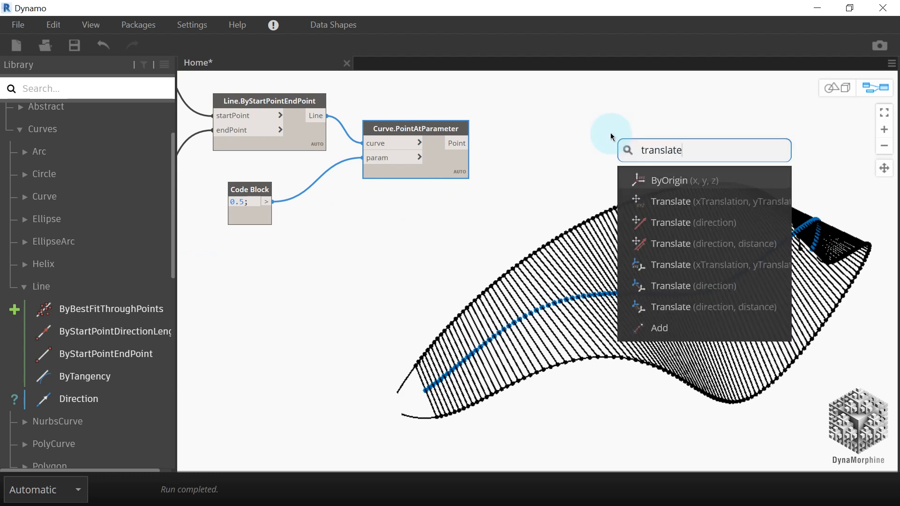
pyautogui.click(687, 206)
pyautogui.click(457, 143)
pyautogui.click(565, 153)
# Feed a -500 Code Block into Geometry.Translate's zTranslation input and check the lowered midpoints in the 3D geometry view
pyautogui.click(454, 228)
pyautogui.doubleClick(454, 229)
pyautogui.write('-500')
pyautogui.click(455, 227)
pyautogui.click(441, 233)
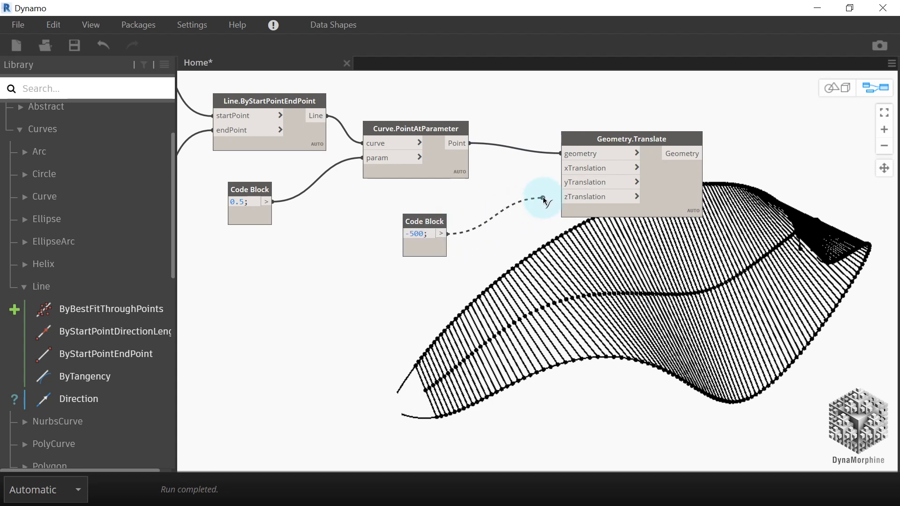
pyautogui.click(561, 197)
pyautogui.click(875, 87)
pyautogui.moveTo(780, 292); pyautogui.dragTo(812, 280, button='right')
pyautogui.click(875, 87)
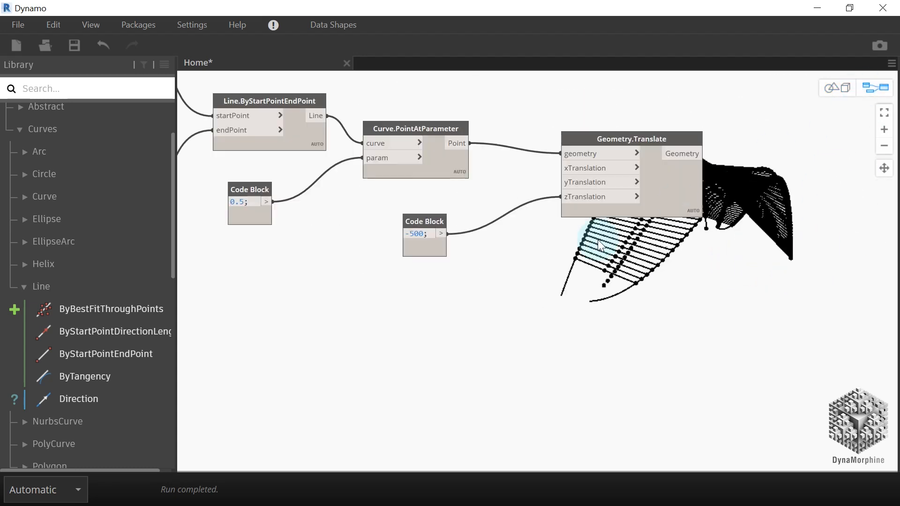
# Add an Arc.ByThreePoints node from the library and place it just past the Geometry.Translate node
pyautogui.scroll(-2, 598, 240)
pyautogui.moveTo(371, 251); pyautogui.dragTo(472, 233, button='middle')
pyautogui.moveTo(557, 247); pyautogui.dragTo(685, 277, button='middle')
pyautogui.moveTo(649, 281); pyautogui.dragTo(502, 235)
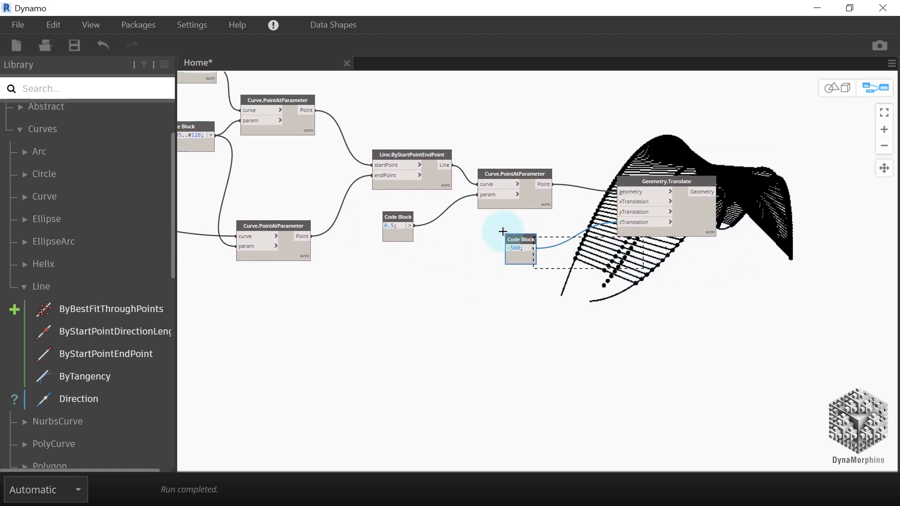
pyautogui.click(526, 114)
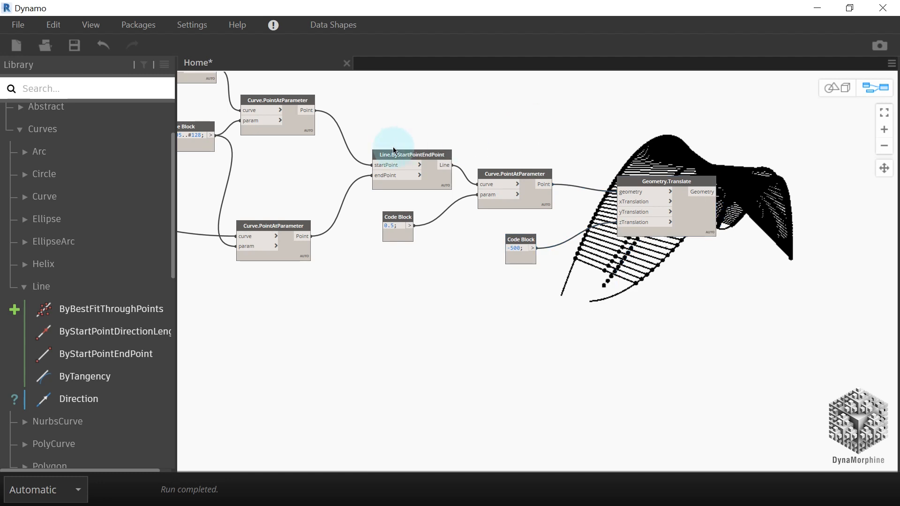
pyautogui.scroll(3, 84, 230)
pyautogui.click(50, 227)
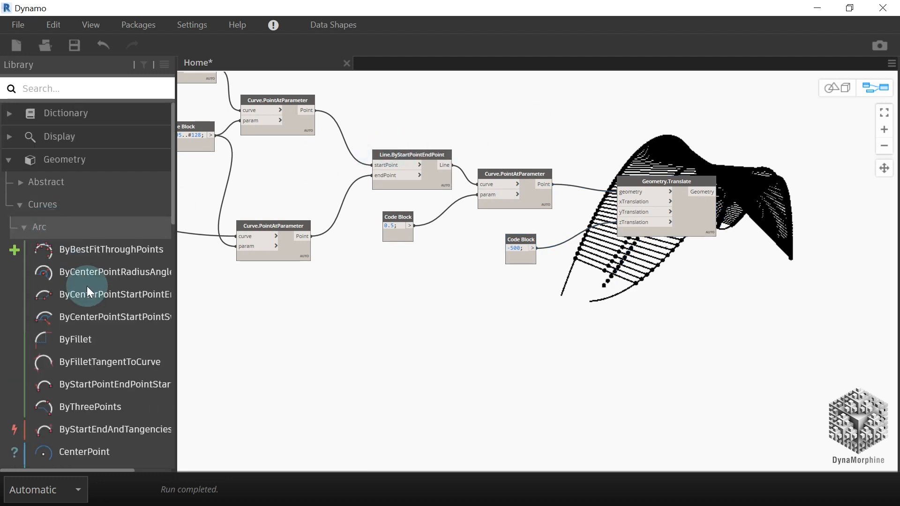
pyautogui.scroll(-4, 84, 296)
pyautogui.click(102, 127)
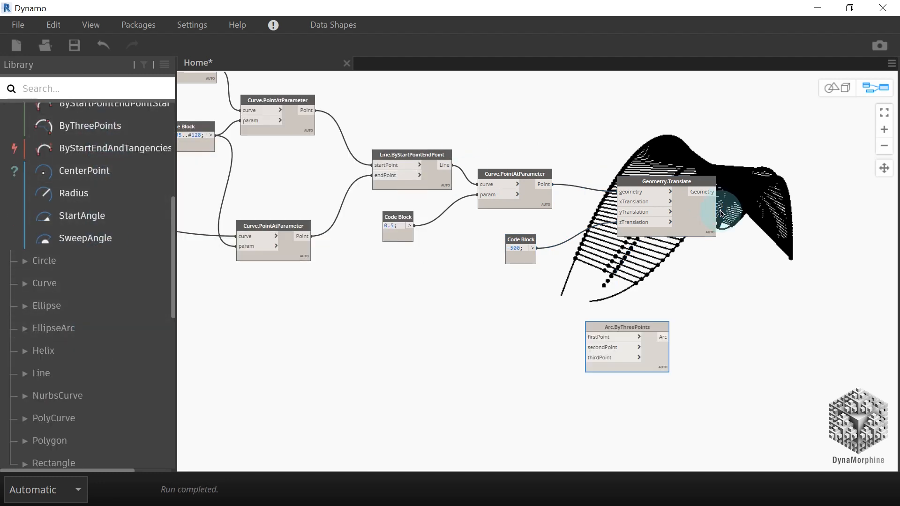
pyautogui.moveTo(657, 362); pyautogui.dragTo(852, 165)
# Connect the NURBS curve points to the new Arc.ByThreePoints' firstPoint, the translated midpoints to secondPoint and the arc points to thirdPoint
pyautogui.click(316, 111)
pyautogui.click(790, 145)
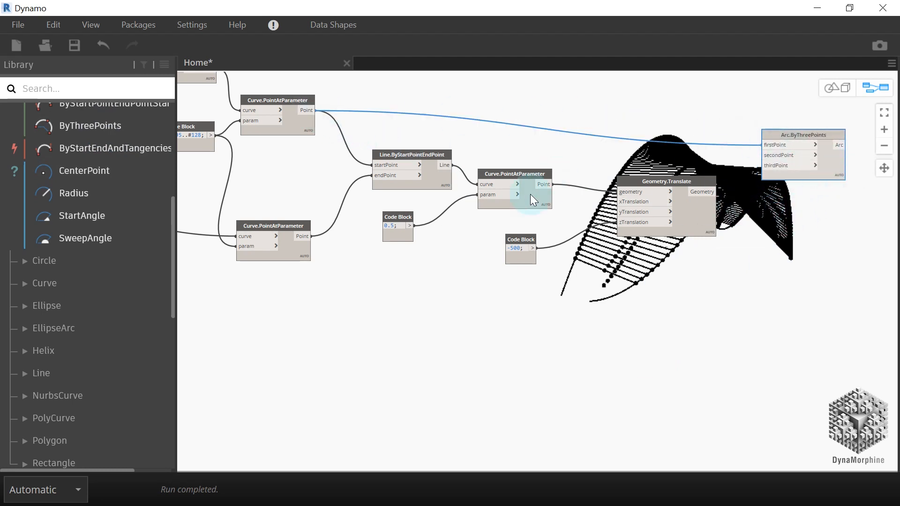
pyautogui.click(311, 236)
pyautogui.click(781, 167)
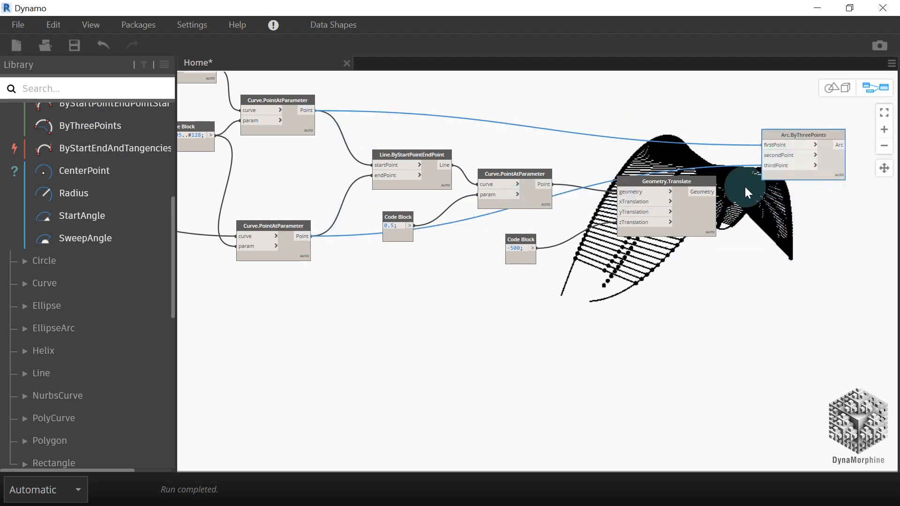
pyautogui.scroll(3, 748, 197)
pyautogui.moveTo(702, 189); pyautogui.dragTo(576, 197, button='middle')
pyautogui.click(544, 189)
pyautogui.click(671, 122)
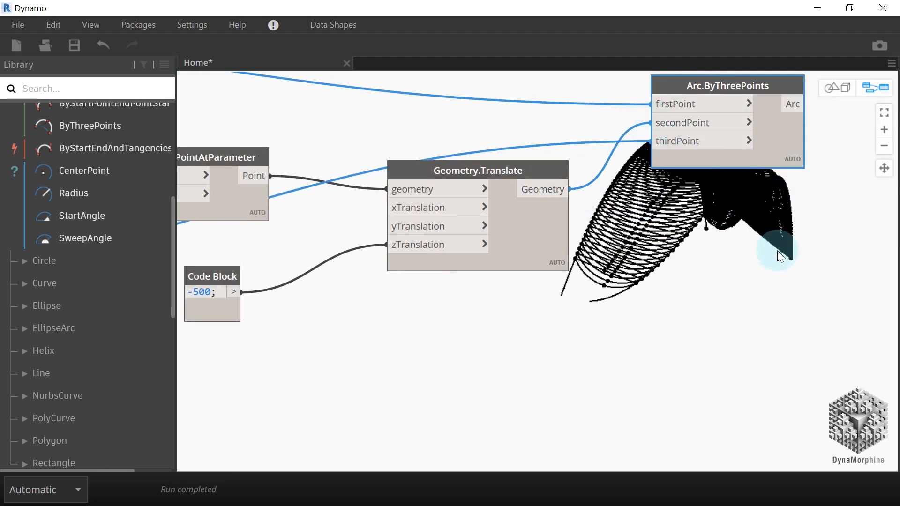
# Hide the geometry preview of the connecting lines, their midpoints and the translated points, and check the remaining arcs in 3D
pyautogui.scroll(-4, 776, 253)
pyautogui.moveTo(675, 284); pyautogui.dragTo(712, 277, button='middle')
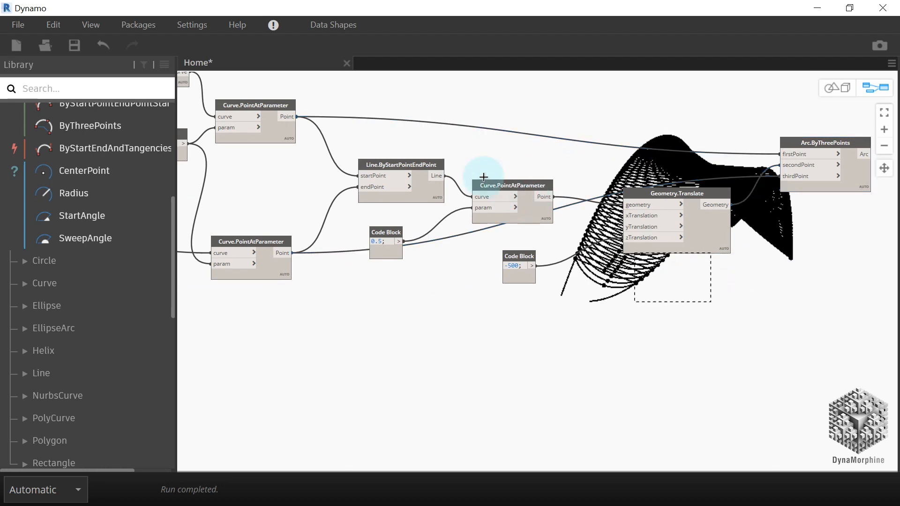
pyautogui.moveTo(507, 187); pyautogui.dragTo(382, 134)
pyautogui.rightClick(443, 106)
pyautogui.click(590, 160)
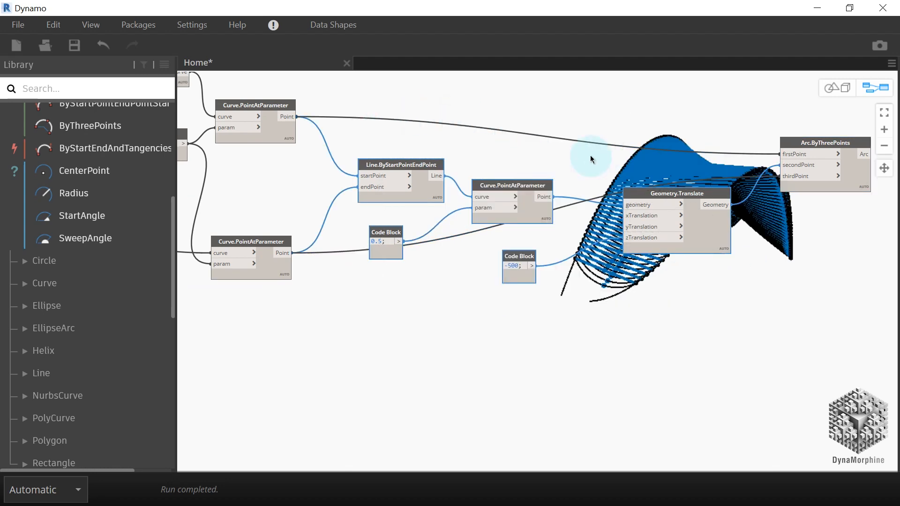
pyautogui.click(837, 88)
pyautogui.moveTo(824, 247); pyautogui.dragTo(678, 318)
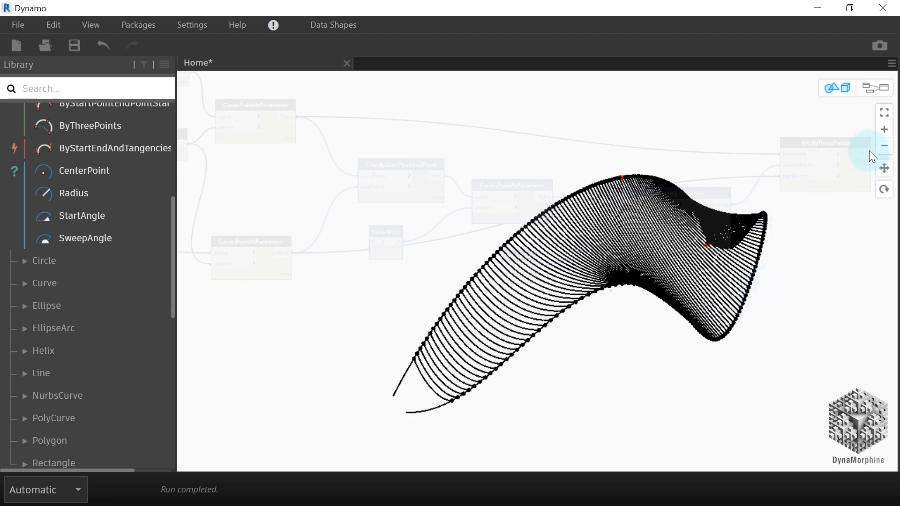
# Move the original arc's Arc.ByThreePoints node farther away from the Curve.PointAtParameter node it feeds
pyautogui.click(875, 88)
pyautogui.scroll(-4, 479, 242)
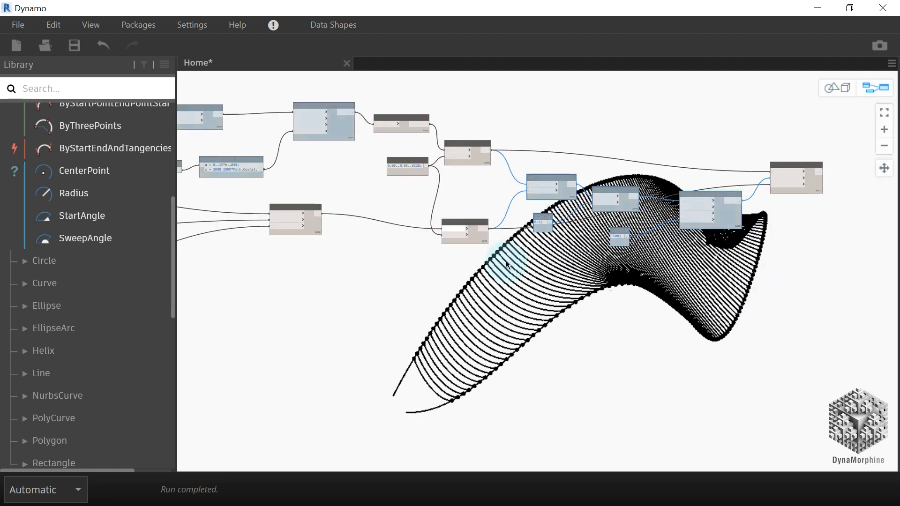
pyautogui.scroll(5, 656, 276)
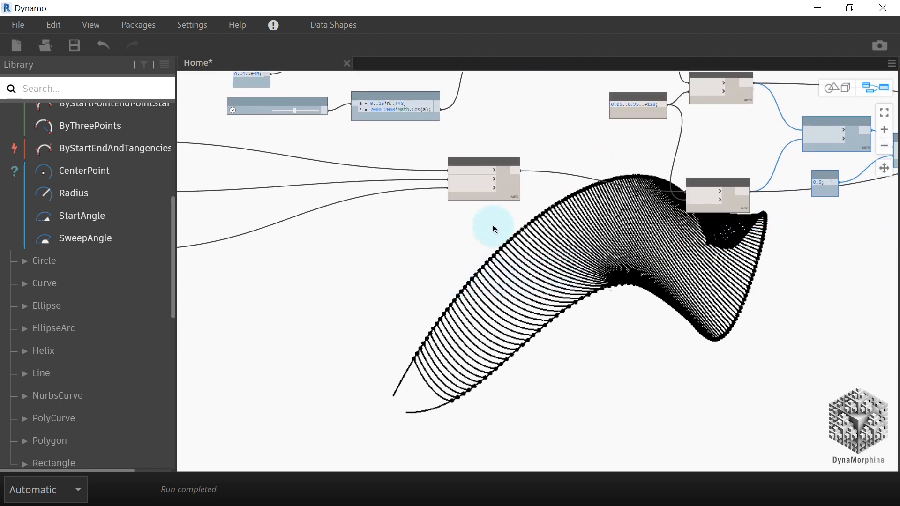
pyautogui.moveTo(510, 185); pyautogui.dragTo(421, 238)
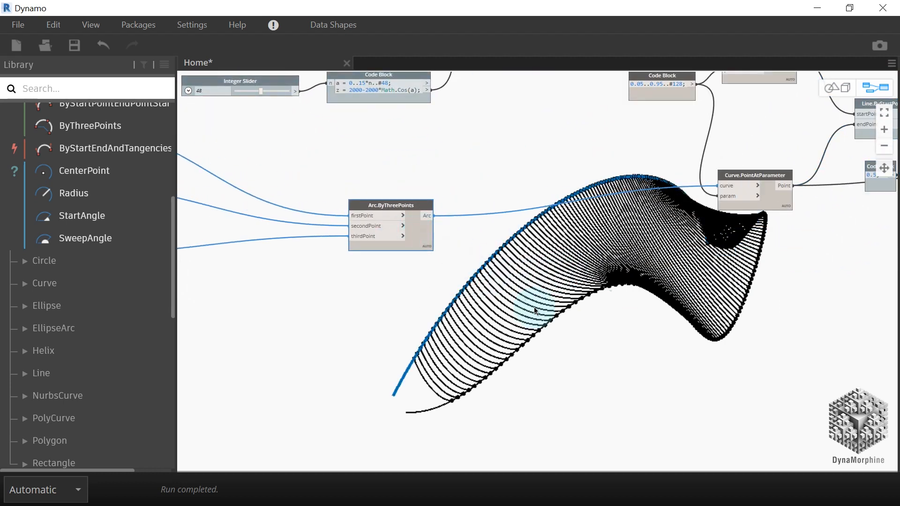
pyautogui.scroll(3, 536, 303)
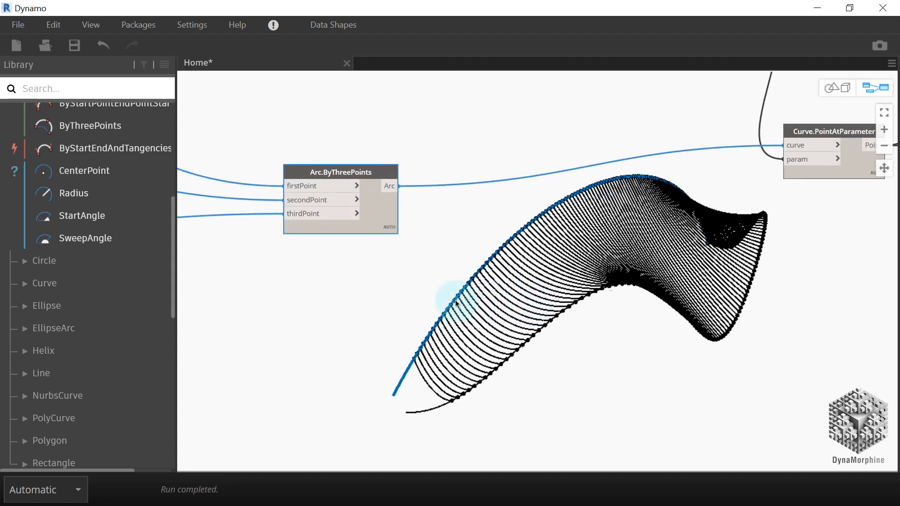
pyautogui.moveTo(458, 301); pyautogui.dragTo(513, 271, button='middle')
pyautogui.rightClick(563, 251)
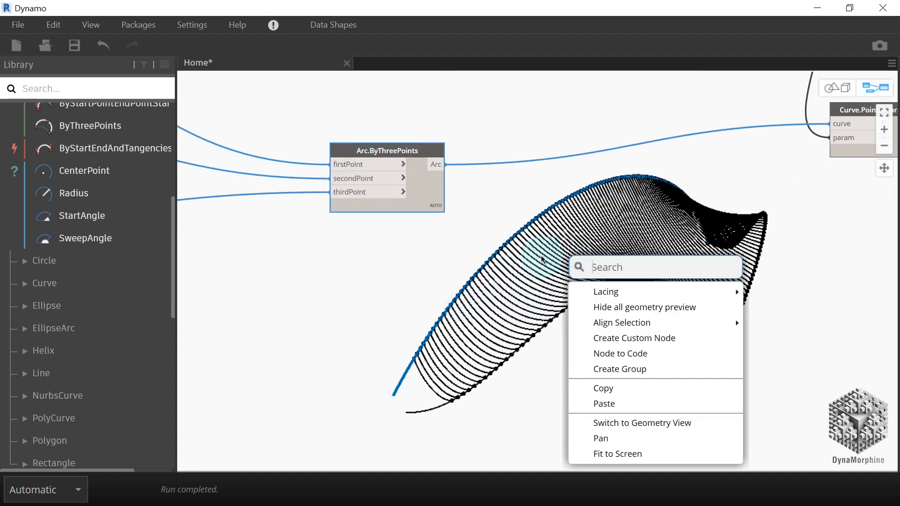
pyautogui.click(437, 278)
# Add a Solid.BySweep node from the library's Solid category and place it in the free area beyond the original Arc.ByThreePoints node
pyautogui.scroll(-5, 120, 324)
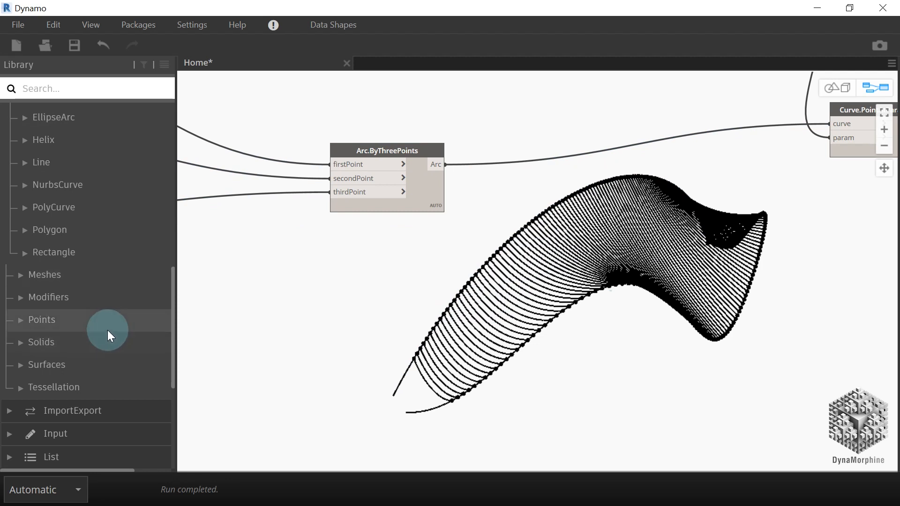
pyautogui.click(45, 343)
pyautogui.click(104, 379)
pyautogui.scroll(-3, 106, 379)
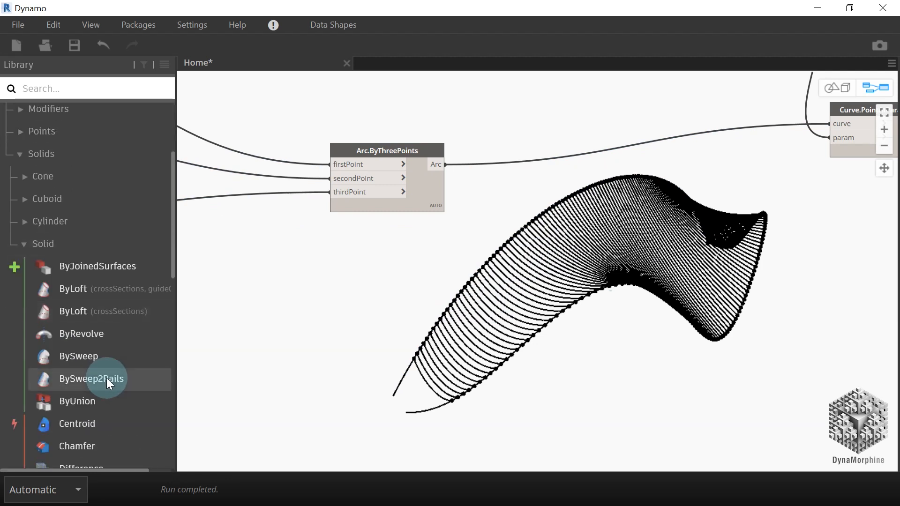
pyautogui.click(96, 355)
pyautogui.moveTo(591, 296); pyautogui.dragTo(760, 277)
pyautogui.click(427, 268)
pyautogui.scroll(3, 769, 314)
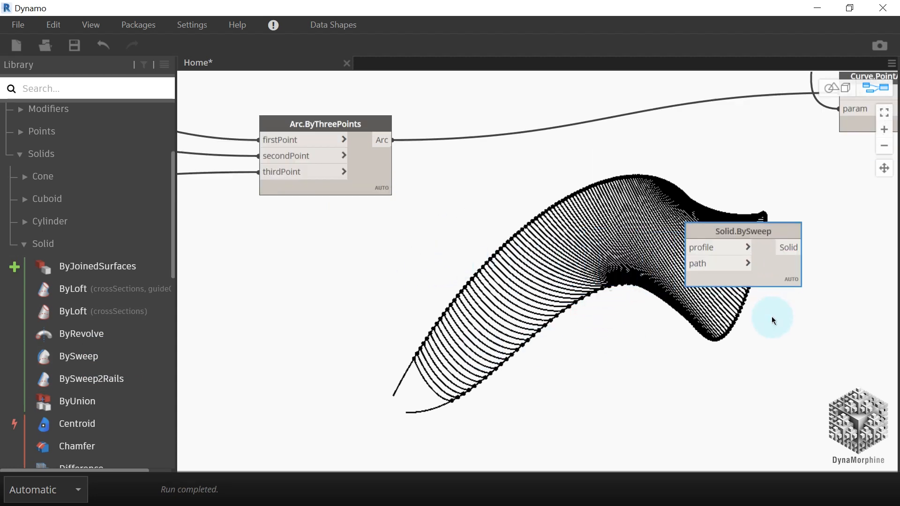
pyautogui.click(480, 222)
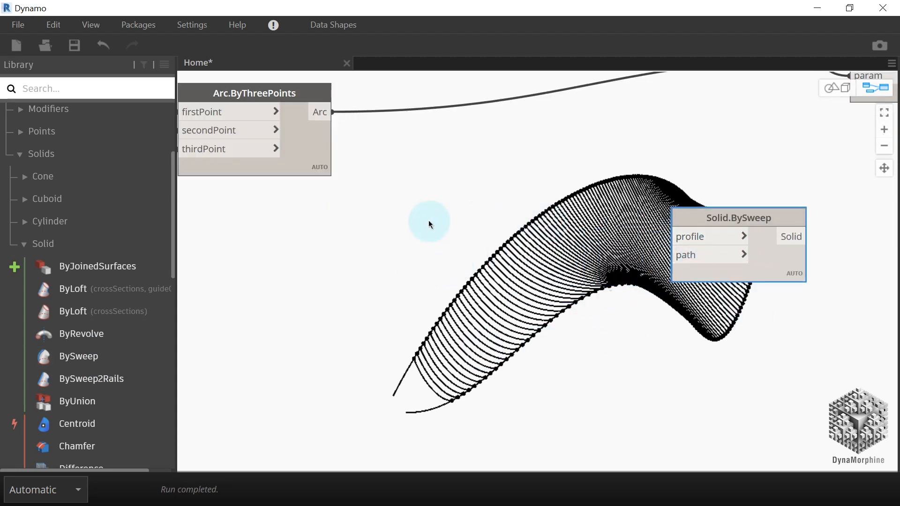
pyautogui.moveTo(377, 248); pyautogui.dragTo(569, 261, button='middle')
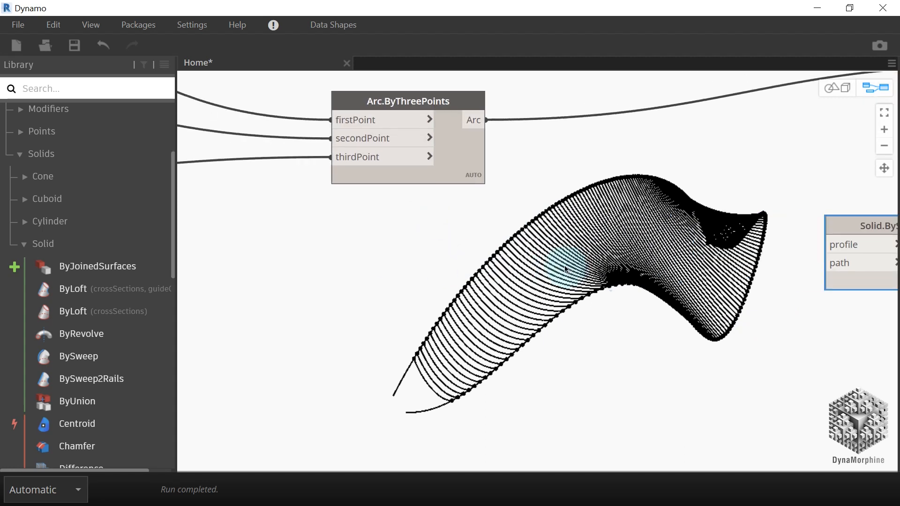
# Add a Curve.PlaneAtParameter node beside the original Arc.ByThreePoints and connect the Arc output to its curve input
pyautogui.moveTo(465, 168); pyautogui.dragTo(353, 186)
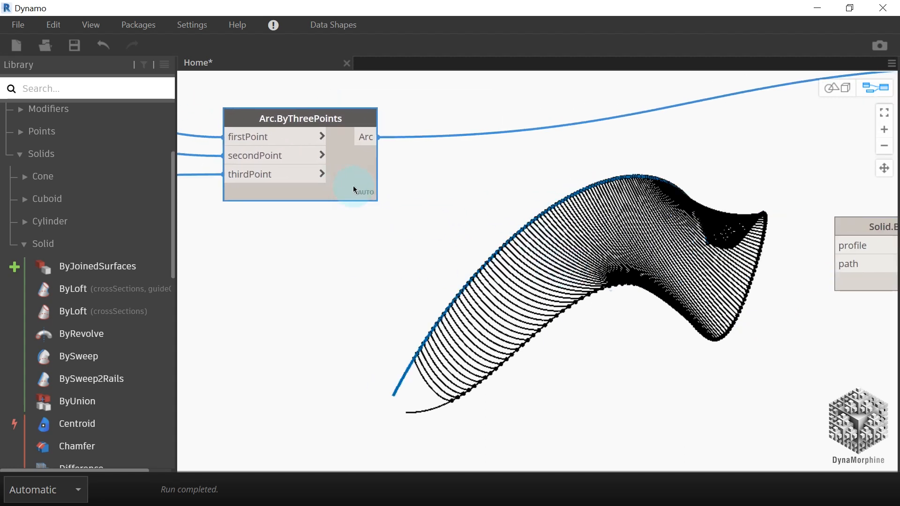
pyautogui.rightClick(493, 218)
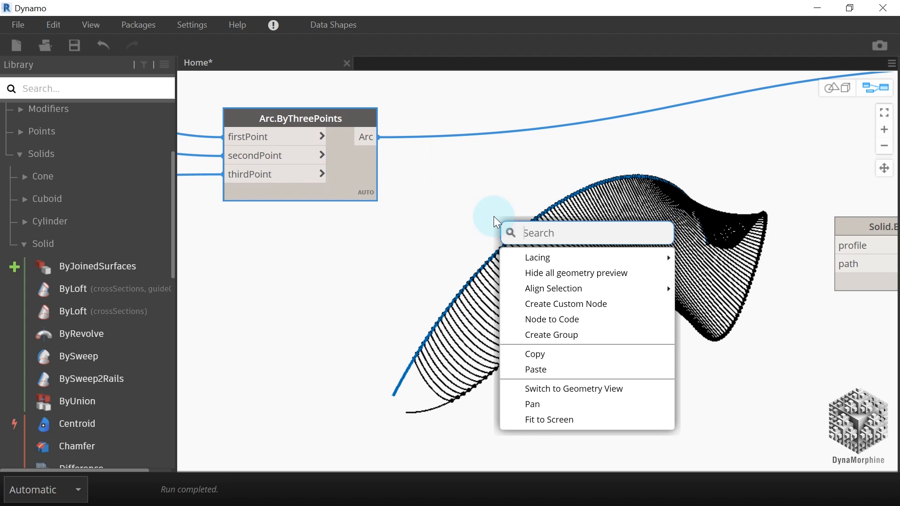
pyautogui.write('c')
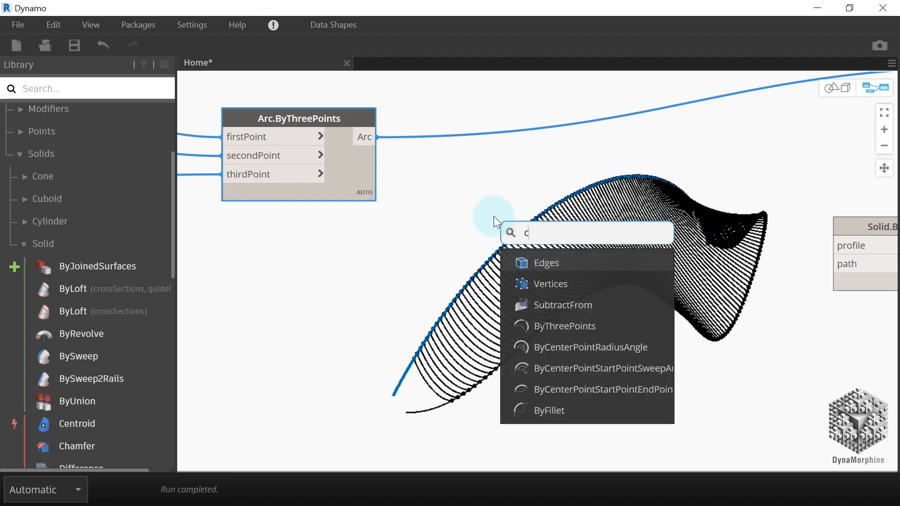
pyautogui.write('urve.plane')
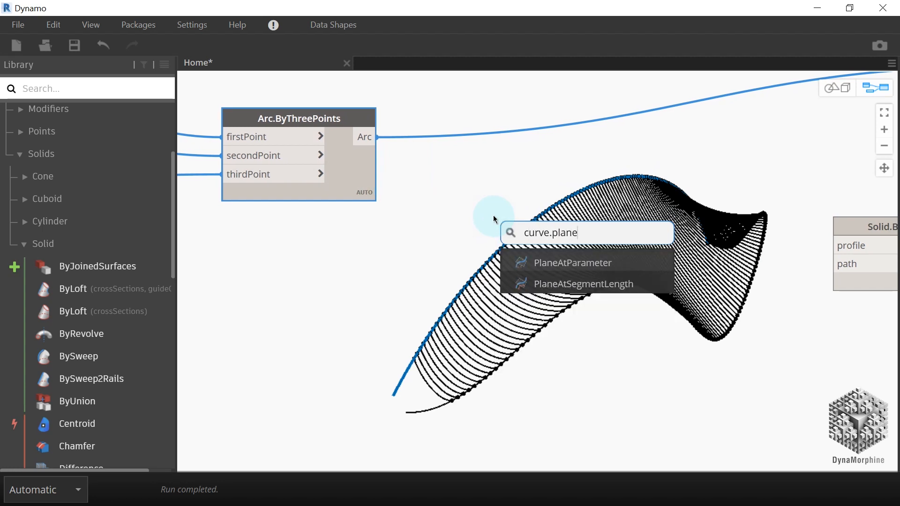
pyautogui.press('Return')
pyautogui.moveTo(515, 244); pyautogui.dragTo(378, 136)
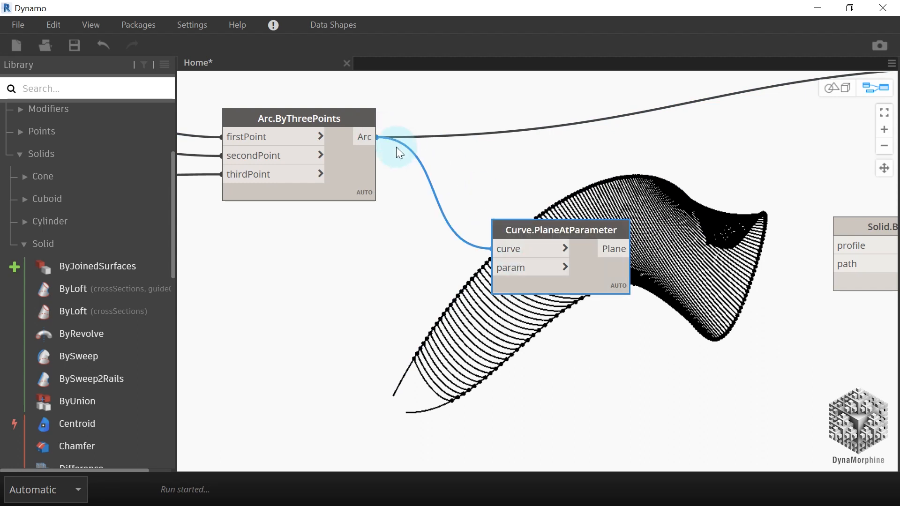
pyautogui.moveTo(595, 280); pyautogui.dragTo(525, 204)
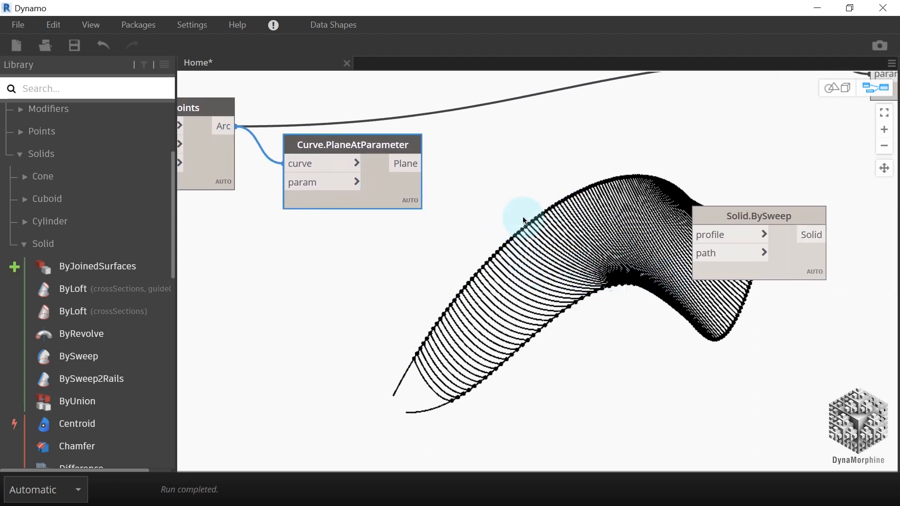
# Add a Circle.ByPlaneRadius node and connect Curve.PlaneAtParameter's Plane output to its plane input
pyautogui.rightClick(523, 216)
pyautogui.write('circle')
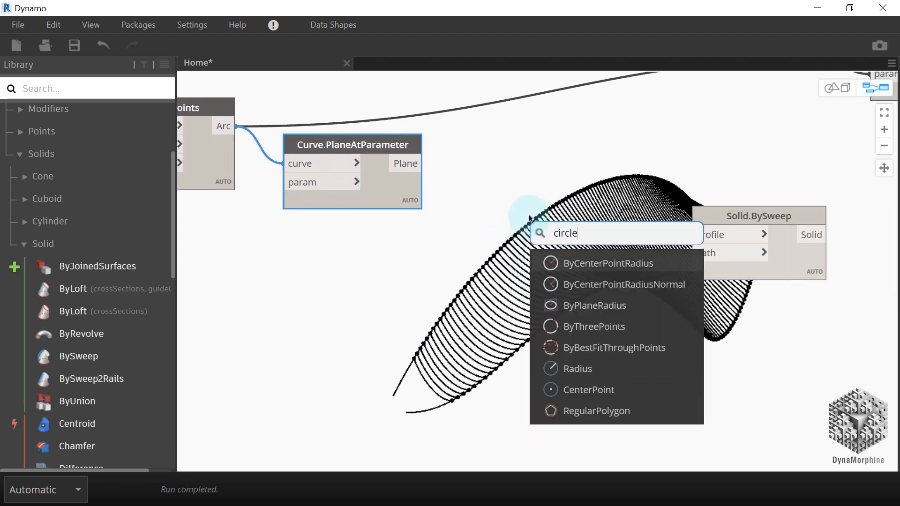
pyautogui.click(614, 307)
pyautogui.moveTo(721, 369); pyautogui.dragTo(572, 217)
pyautogui.moveTo(423, 164); pyautogui.dragTo(453, 184)
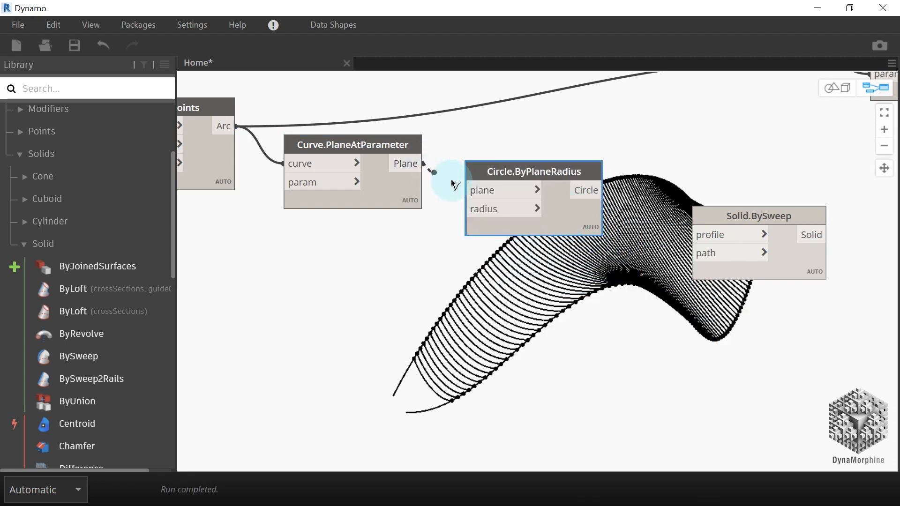
# Create a Code Block with the value 100 and connect it to Circle.ByPlaneRadius' radius input
pyautogui.doubleClick(402, 237)
pyautogui.write('100')
pyautogui.click(396, 248)
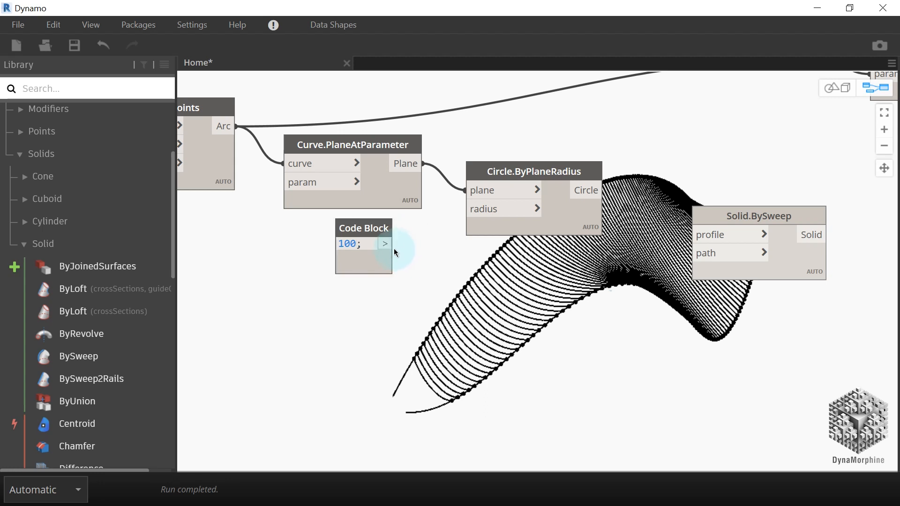
pyautogui.moveTo(386, 244); pyautogui.dragTo(465, 209)
pyautogui.moveTo(561, 232)
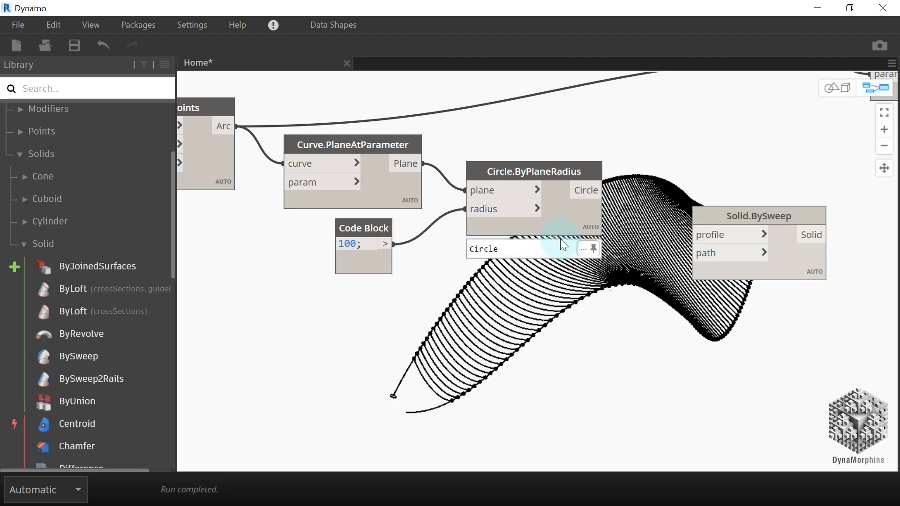
# Connect the Circle output to Solid.BySweep's profile and the original Arc output to its path, and inspect the swept tube in 3D
pyautogui.moveTo(576, 220); pyautogui.dragTo(570, 252)
pyautogui.moveTo(595, 223); pyautogui.dragTo(232, 138)
pyautogui.hotkey('ctrl', 'b')
pyautogui.moveTo(666, 338); pyautogui.dragTo(589, 344, button='right')
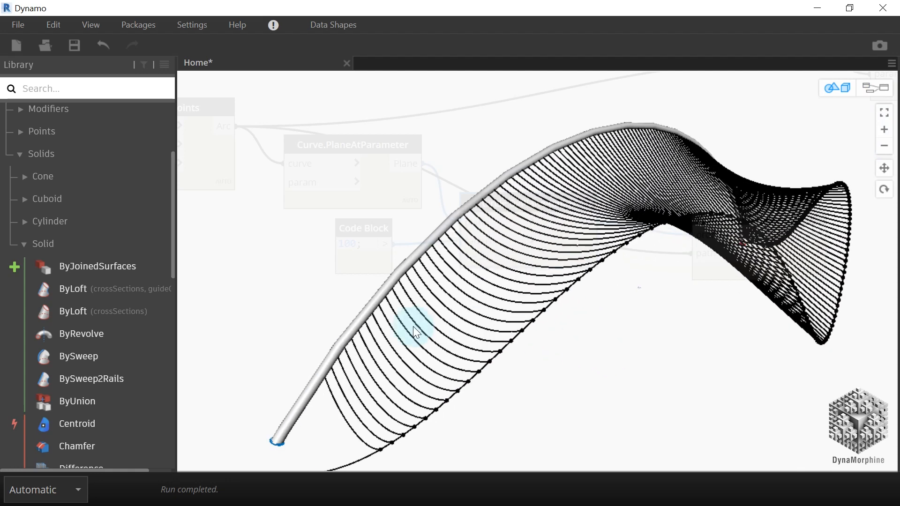
pyautogui.click(875, 89)
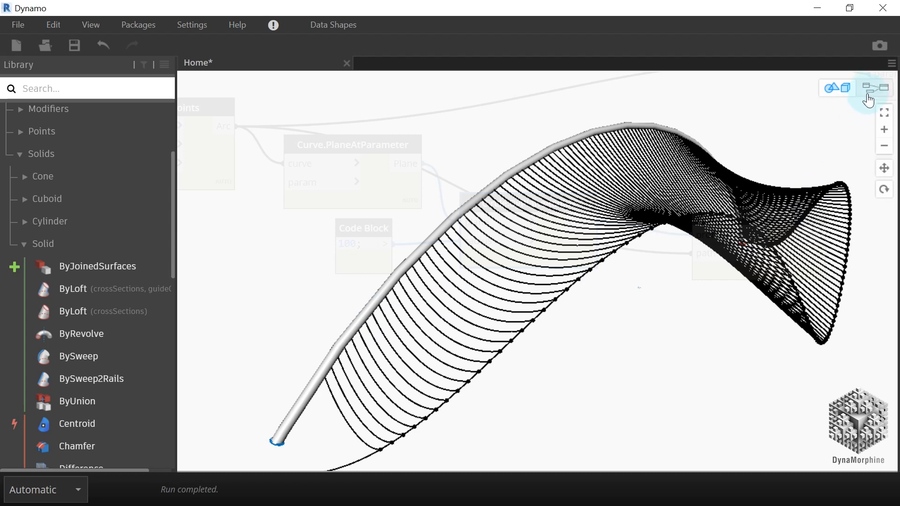
# Copy the original arc's plane, circle, sweep and point-at-parameter nodes without the Code Block and paste them beside NurbsCurve.ByPoints
pyautogui.moveTo(467, 239); pyautogui.dragTo(459, 265)
pyautogui.moveTo(827, 235); pyautogui.dragTo(490, 127)
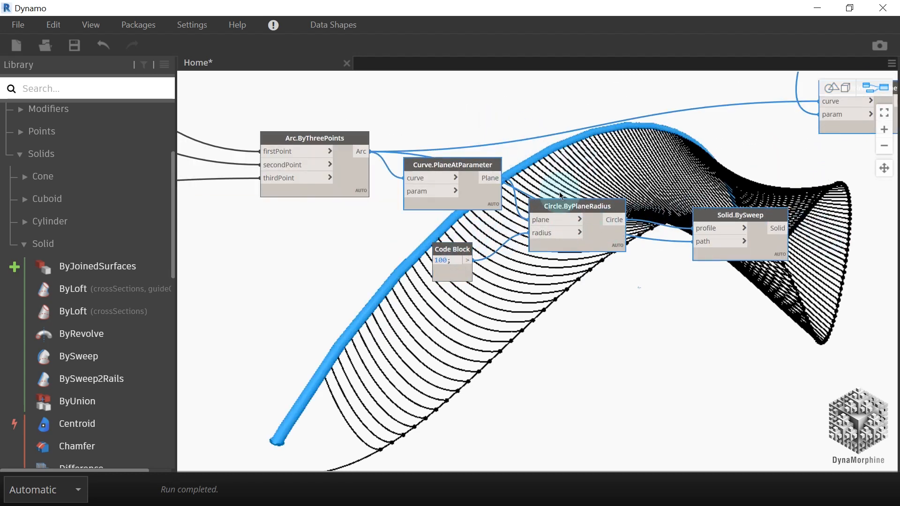
pyautogui.scroll(-4, 626, 242)
pyautogui.moveTo(553, 198); pyautogui.dragTo(560, 303, button='middle')
pyautogui.scroll(4, 392, 165)
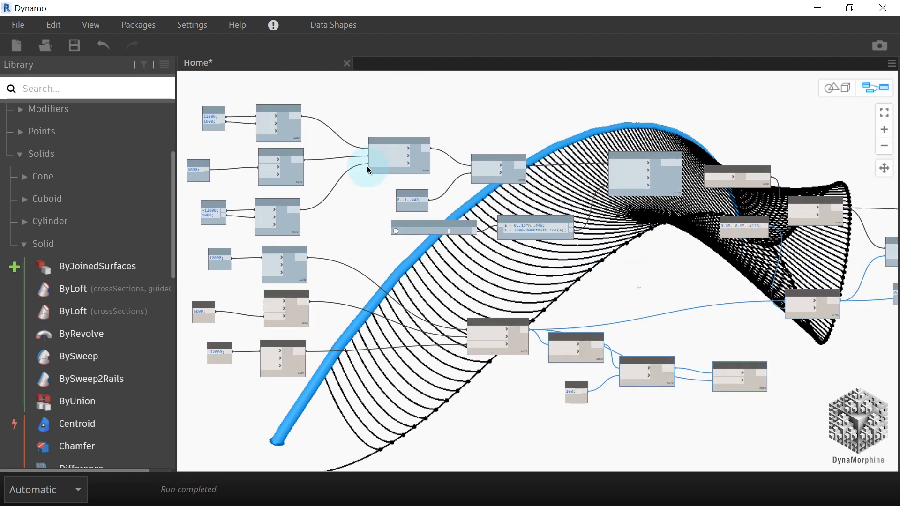
pyautogui.moveTo(632, 213); pyautogui.dragTo(448, 183, button='middle')
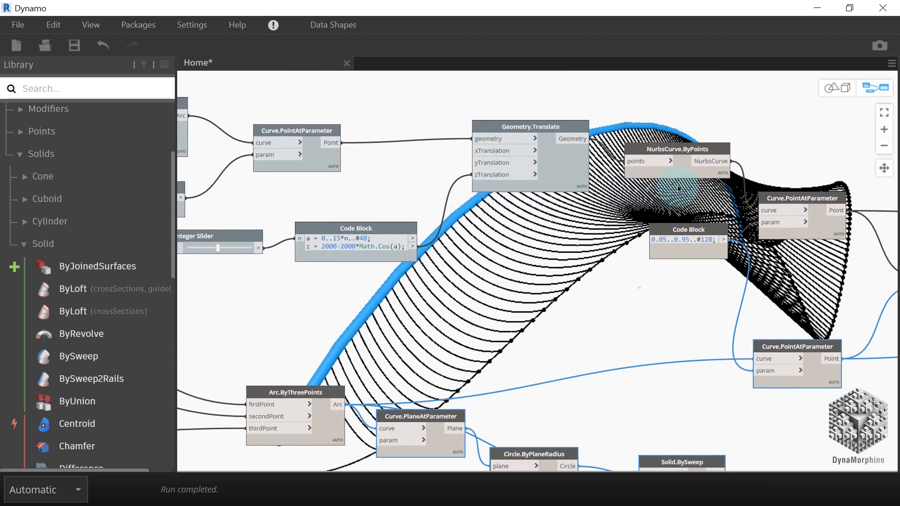
pyautogui.click(767, 162)
pyautogui.moveTo(766, 162); pyautogui.dragTo(382, 269, button='middle')
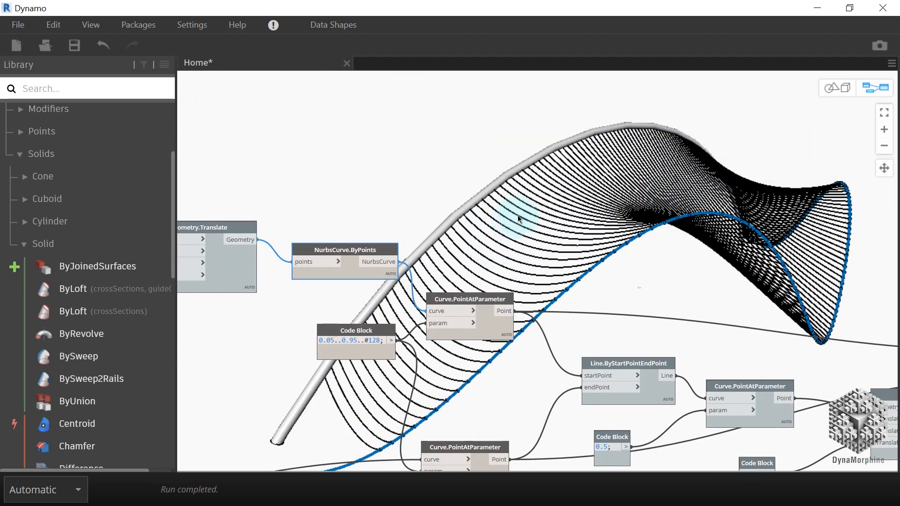
pyautogui.hotkey('ctrl', 'v')
pyautogui.moveTo(595, 291); pyautogui.dragTo(562, 146)
# Try to replace the pasted Curve.PlaneAtParameter's inherited curve connection with the NurbsCurve output
pyautogui.click(407, 265)
pyautogui.moveTo(513, 179); pyautogui.dragTo(429, 214, button='middle')
pyautogui.click(436, 191)
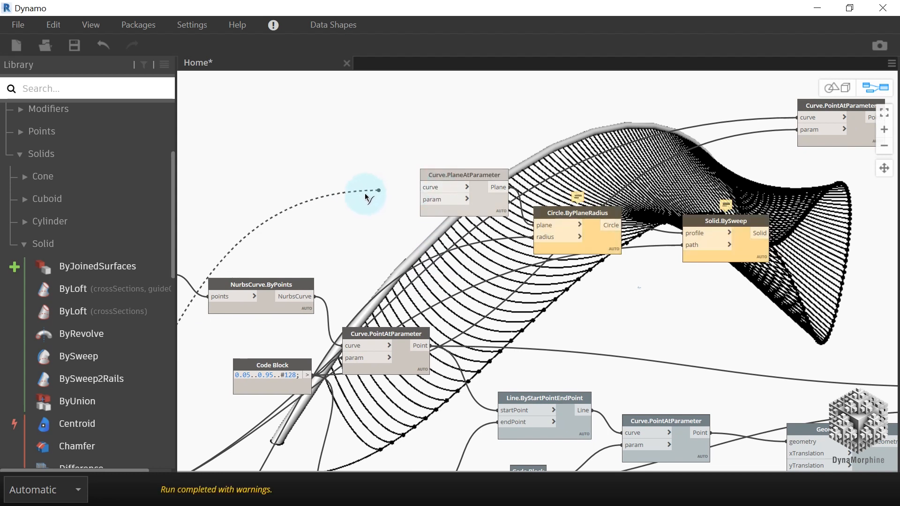
pyautogui.click(432, 185)
pyautogui.click(328, 294)
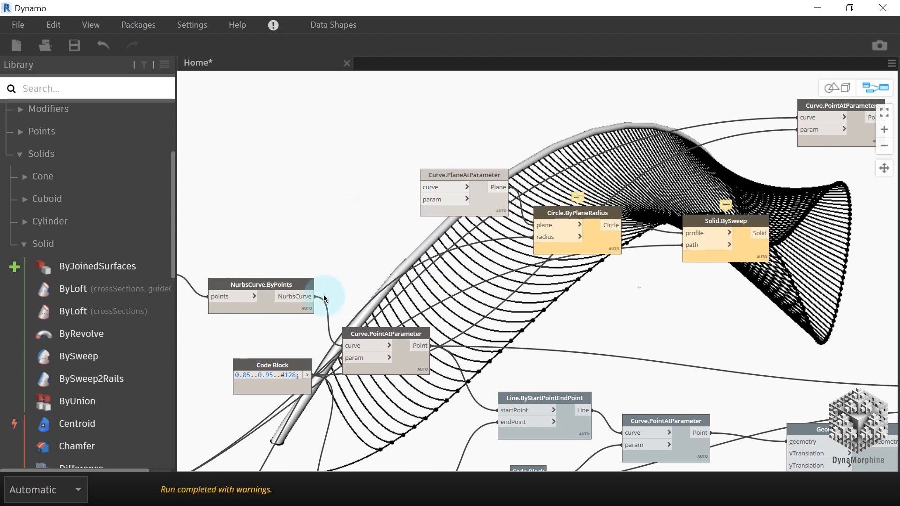
pyautogui.click(805, 118)
pyautogui.click(559, 176)
pyautogui.click(300, 297)
pyautogui.click(422, 187)
pyautogui.click(492, 209)
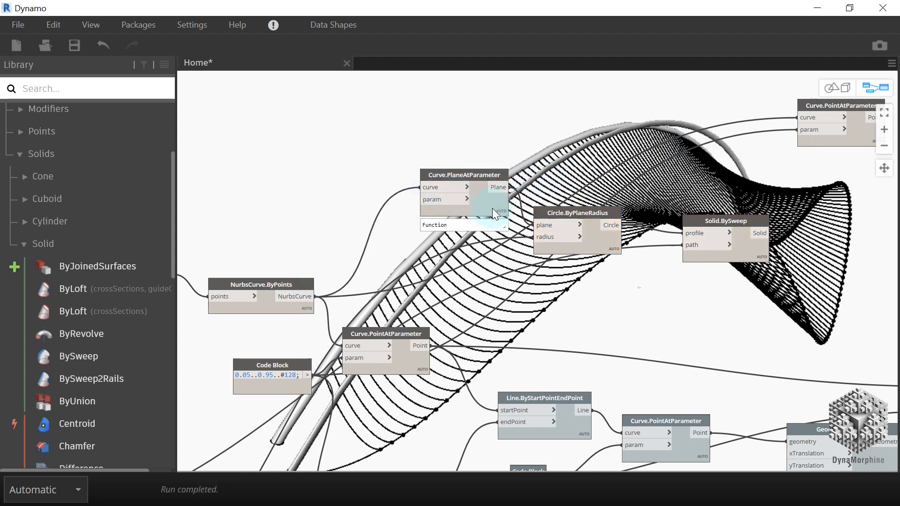
pyautogui.click(771, 230)
pyautogui.moveTo(771, 224); pyautogui.dragTo(604, 255, button='middle')
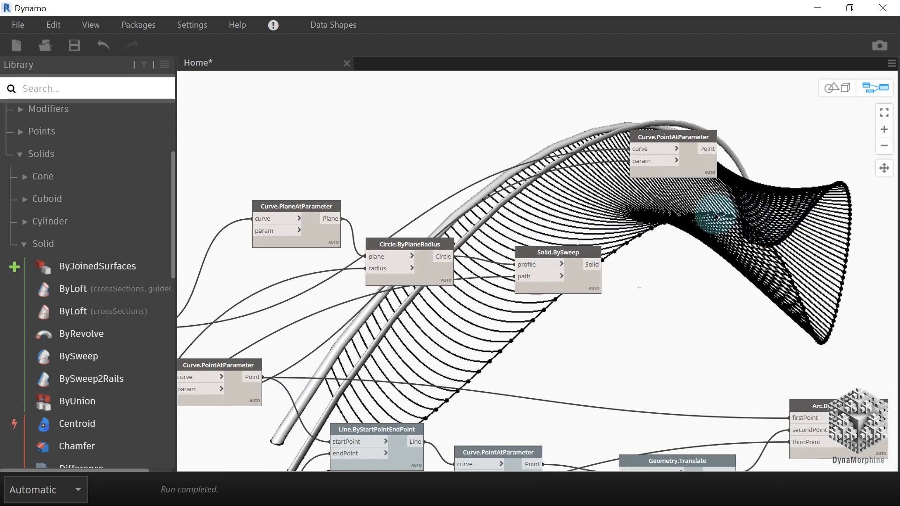
# Delete the pasted copies of the plane, circle, sweep and point-at-parameter nodes beside NurbsCurve.ByPoints
pyautogui.scroll(-3, 718, 212)
pyautogui.scroll(2, 699, 241)
pyautogui.moveTo(725, 268); pyautogui.dragTo(408, 145)
pyautogui.press('Delete')
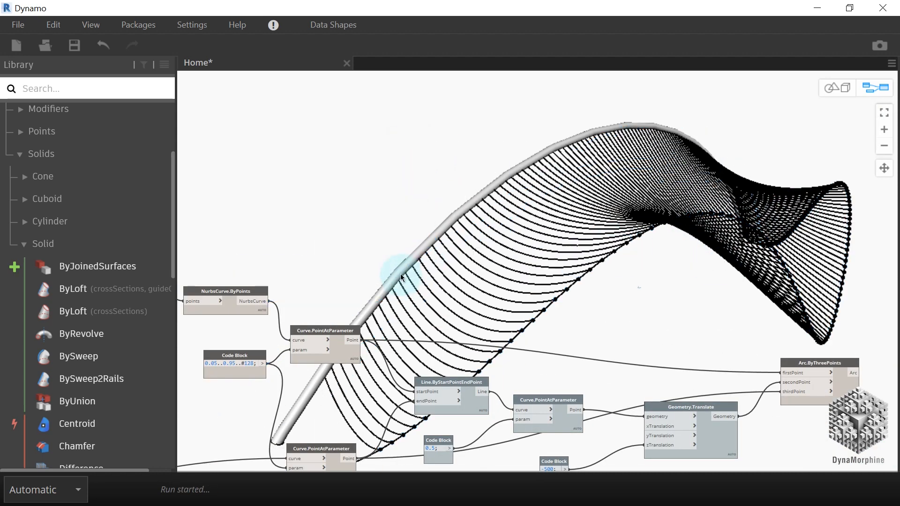
# Copy the arc tube's Curve.PlaneAtParameter, 100 Code Block, Circle.ByPlaneRadius and Solid.BySweep nodes and place the copies above NurbsCurve.ByPoints' Curve.PointAtParameter
pyautogui.moveTo(514, 198); pyautogui.dragTo(610, 134, button='middle')
pyautogui.moveTo(530, 302); pyautogui.dragTo(732, 123, button='middle')
pyautogui.scroll(2, 321, 359)
pyautogui.moveTo(382, 355); pyautogui.dragTo(467, 342, button='middle')
pyautogui.scroll(1, 494, 361)
pyautogui.moveTo(733, 358); pyautogui.dragTo(354, 183)
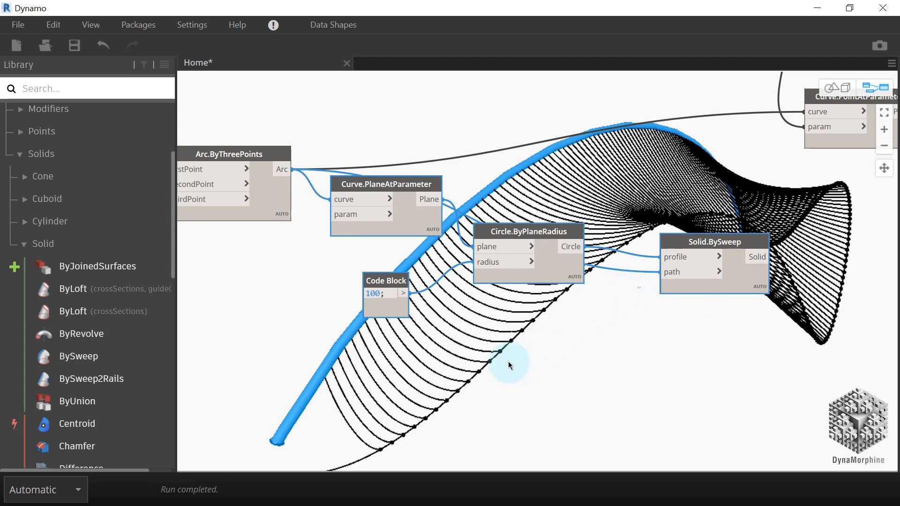
pyautogui.scroll(-5, 508, 362)
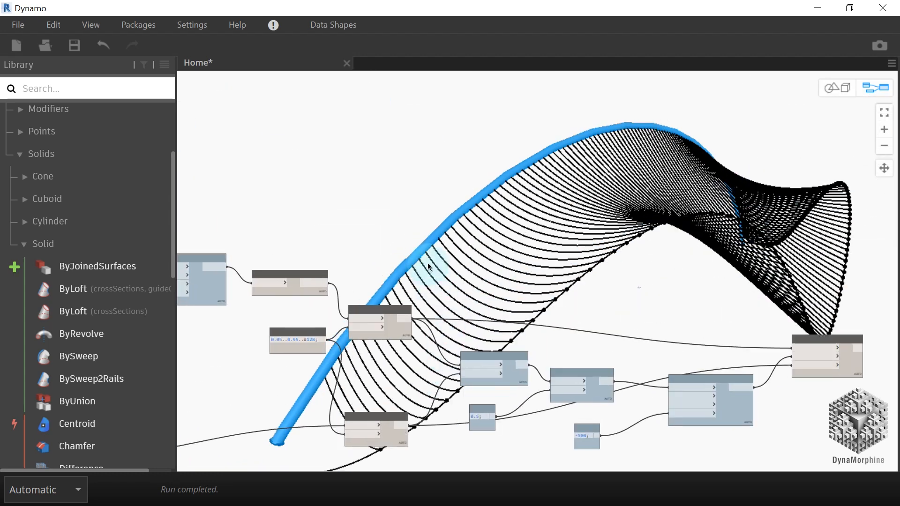
pyautogui.scroll(3, 429, 263)
pyautogui.hotkey('ctrl', 'v')
pyautogui.moveTo(597, 338); pyautogui.dragTo(561, 243)
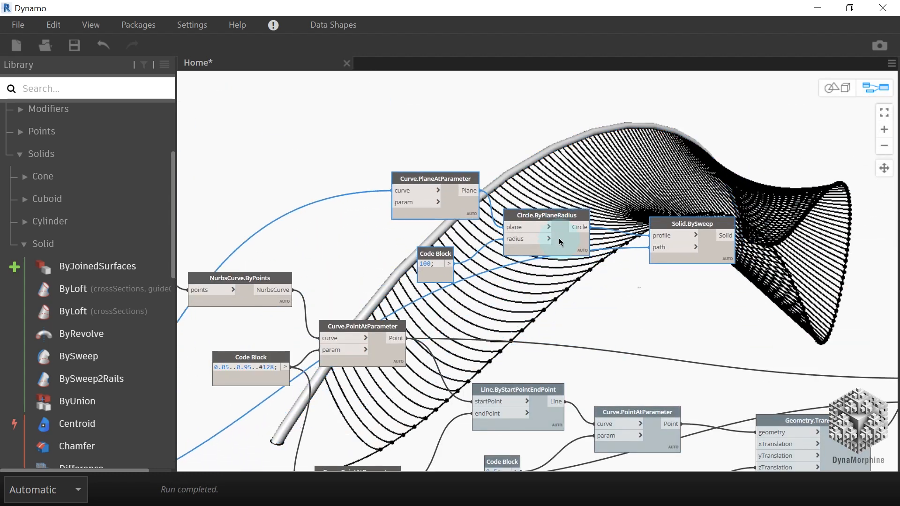
# Disconnect the inherited Arc wires from the copied Curve.PlaneAtParameter's curve input and the copied Solid.BySweep's path input
pyautogui.scroll(2, 368, 283)
pyautogui.click(434, 151)
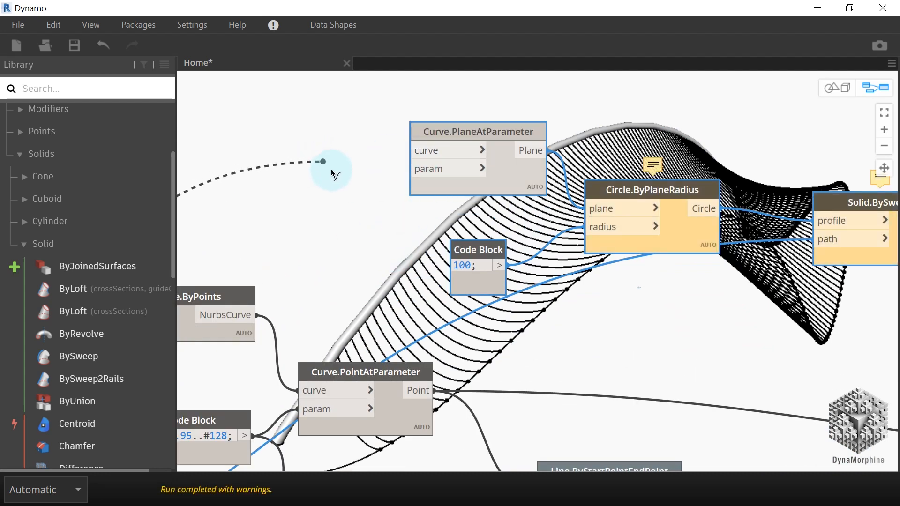
pyautogui.click(343, 185)
pyautogui.moveTo(688, 243); pyautogui.dragTo(589, 238, button='middle')
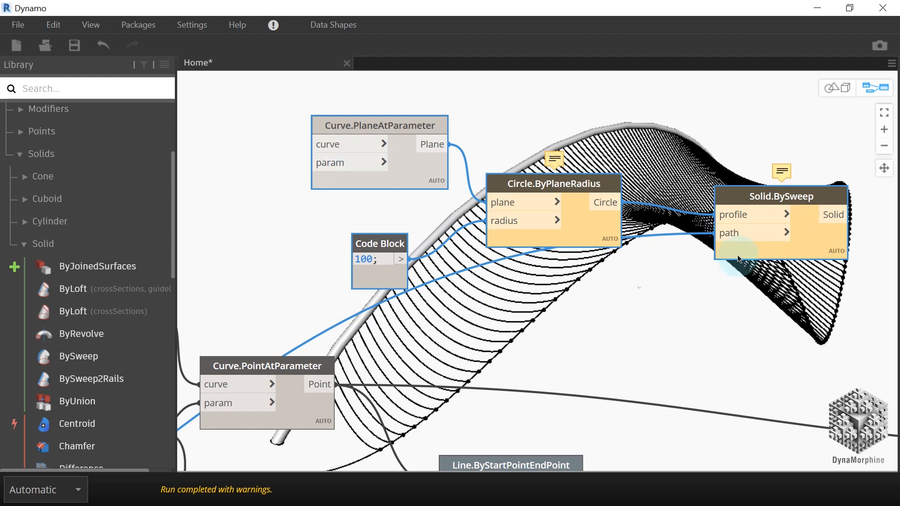
pyautogui.click(755, 233)
pyautogui.click(704, 347)
# Connect the NurbsCurve output to the copied Curve.PlaneAtParameter's curve and Solid.BySweep's path, and inspect the swept tube in 3D
pyautogui.scroll(-3, 300, 334)
pyautogui.moveTo(300, 334); pyautogui.dragTo(469, 314, button='middle')
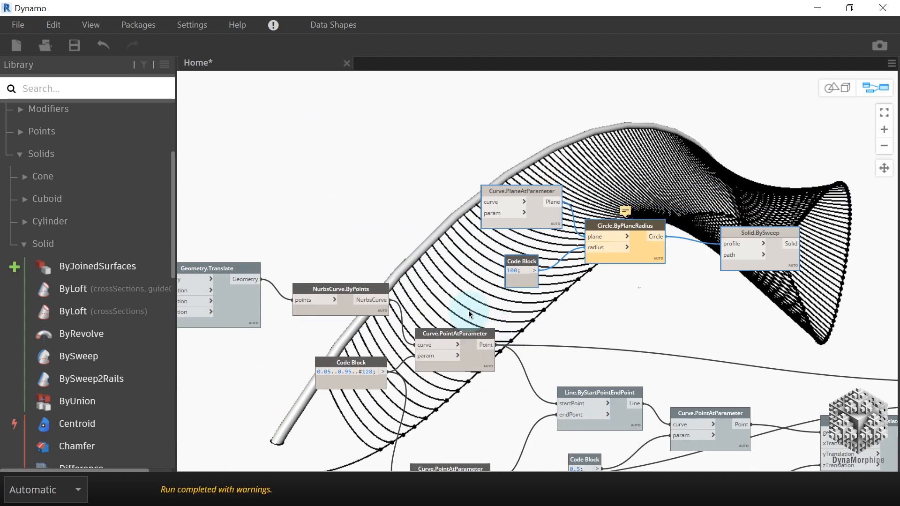
pyautogui.scroll(2, 470, 314)
pyautogui.moveTo(391, 288); pyautogui.dragTo(767, 245)
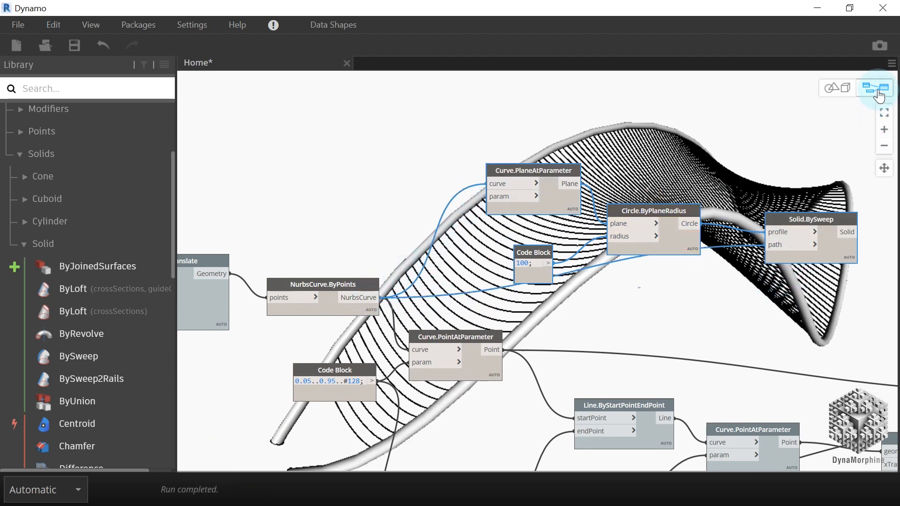
pyautogui.click(875, 90)
pyautogui.moveTo(728, 338); pyautogui.dragTo(606, 361, button='right')
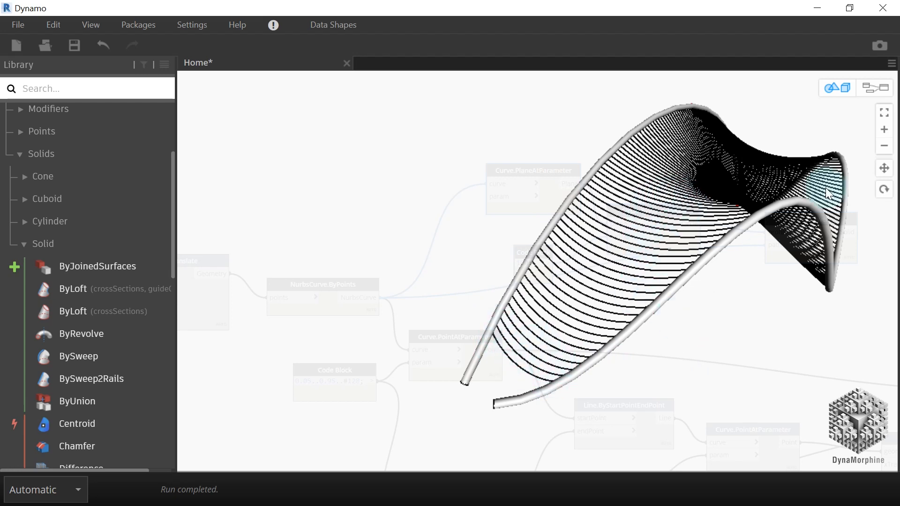
# Copy the NURBS tube's Curve.PlaneAtParameter, Circle.ByPlaneRadius and Solid.BySweep nodes and place the copies after the ribs' Arc.ByThreePoints node
pyautogui.click(874, 88)
pyautogui.moveTo(824, 260); pyautogui.dragTo(660, 303, button='middle')
pyautogui.moveTo(693, 309); pyautogui.dragTo(418, 161)
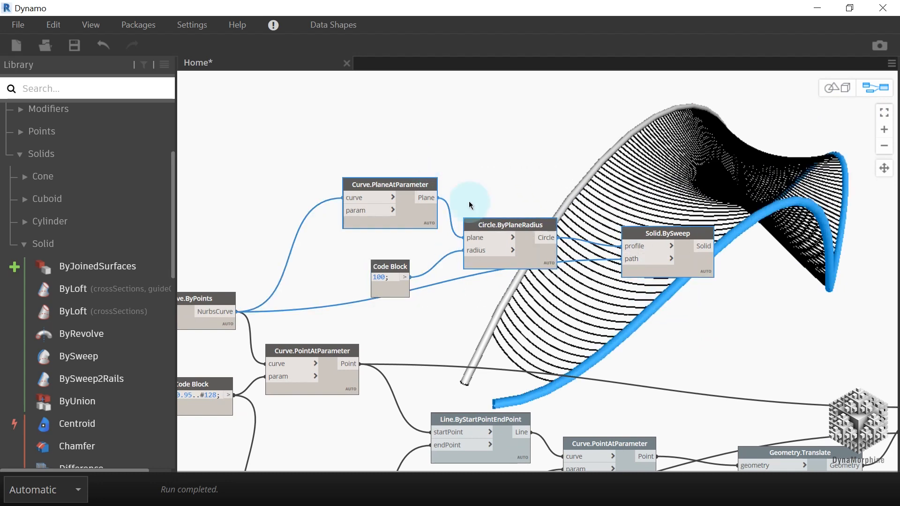
pyautogui.moveTo(543, 258); pyautogui.dragTo(409, 318, button='middle')
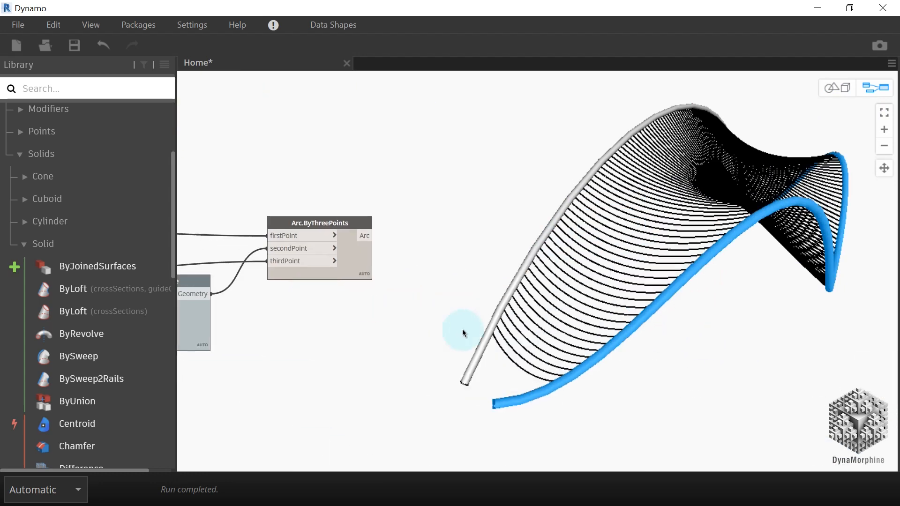
pyautogui.scroll(2, 594, 370)
pyautogui.hotkey('ctrl', 'v')
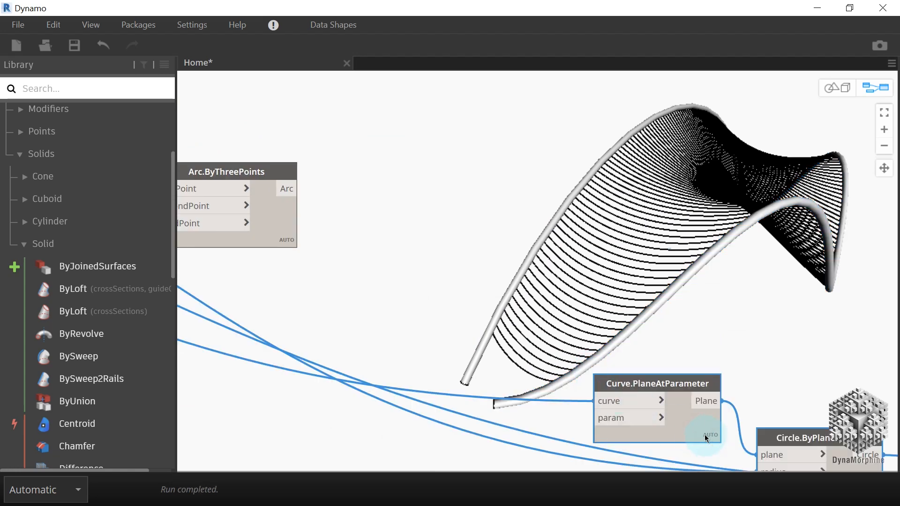
pyautogui.moveTo(670, 377); pyautogui.dragTo(544, 183)
pyautogui.moveTo(651, 380); pyautogui.dragTo(569, 352, button='middle')
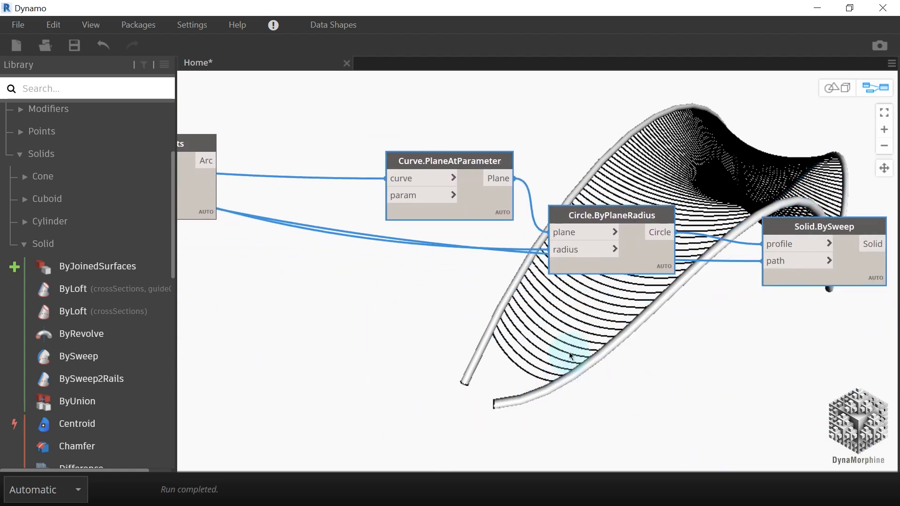
# Disconnect the inherited NurbsCurve wires from the new Curve.PlaneAtParameter's curve and Solid.BySweep's path inputs
pyautogui.click(474, 115)
pyautogui.click(791, 258)
pyautogui.click(456, 306)
# Create a Code Block, connect it to the new Circle.ByPlaneRadius' radius input, and set its value to 25
pyautogui.doubleClick(463, 291)
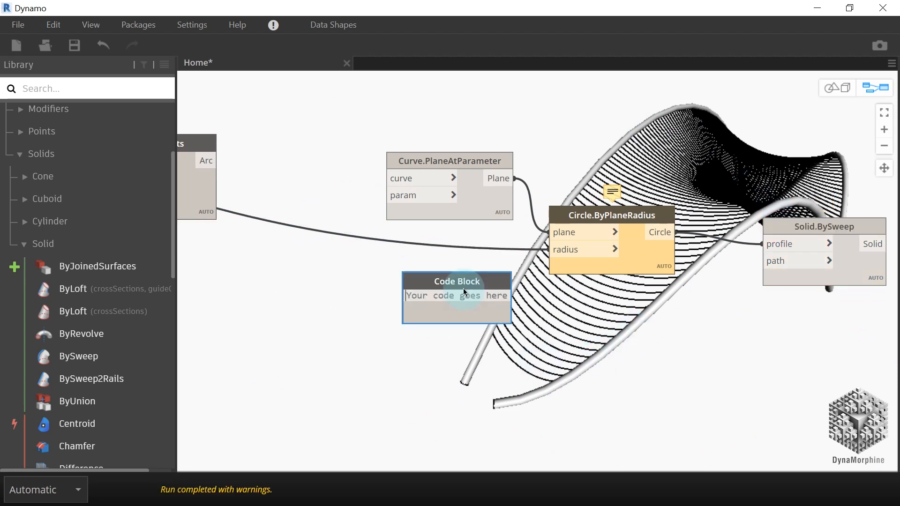
pyautogui.write('50;')
pyautogui.moveTo(449, 296); pyautogui.dragTo(549, 250)
pyautogui.moveTo(315, 269); pyautogui.dragTo(417, 279, button='middle')
pyautogui.scroll(2, 502, 360)
pyautogui.doubleClick(502, 279)
pyautogui.write('25')
pyautogui.click(447, 304)
# Connect the rib Arc.ByThreePoints' Arc output to the new Curve.PlaneAtParameter's curve and Solid.BySweep's path inputs
pyautogui.scroll(-3, 436, 313)
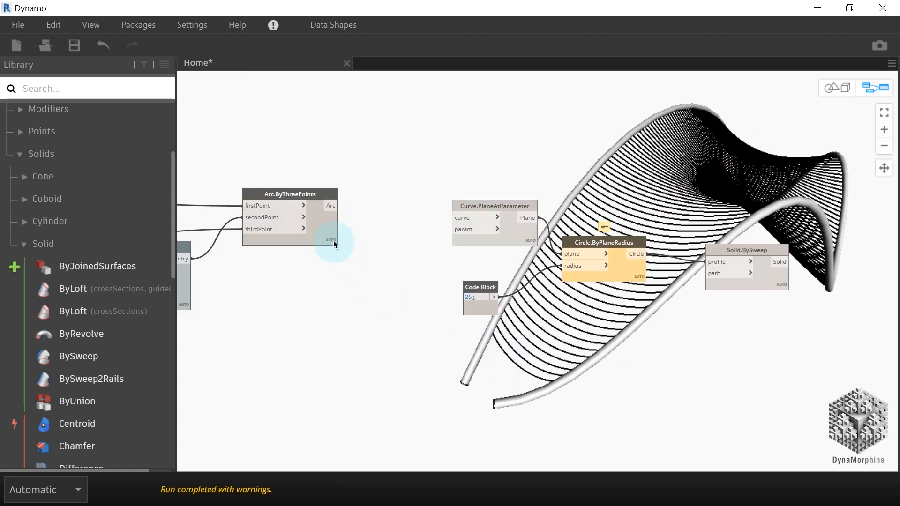
pyautogui.moveTo(337, 207); pyautogui.dragTo(453, 218)
pyautogui.moveTo(339, 205); pyautogui.dragTo(708, 274)
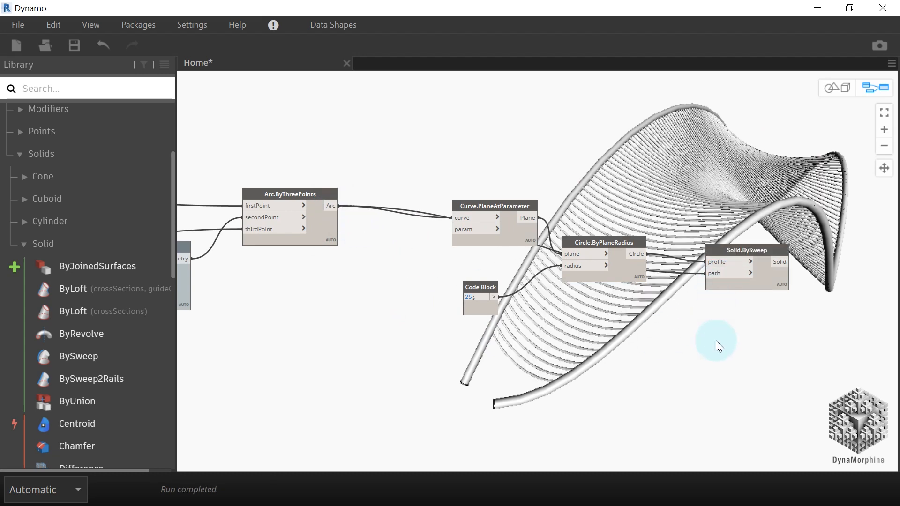
# Move the rib tube's plane, radius, circle and sweep nodes closer to Arc.ByThreePoints, and inspect the canopy in 3D
pyautogui.scroll(3, 716, 339)
pyautogui.moveTo(744, 356); pyautogui.dragTo(411, 177)
pyautogui.moveTo(457, 196); pyautogui.dragTo(417, 183)
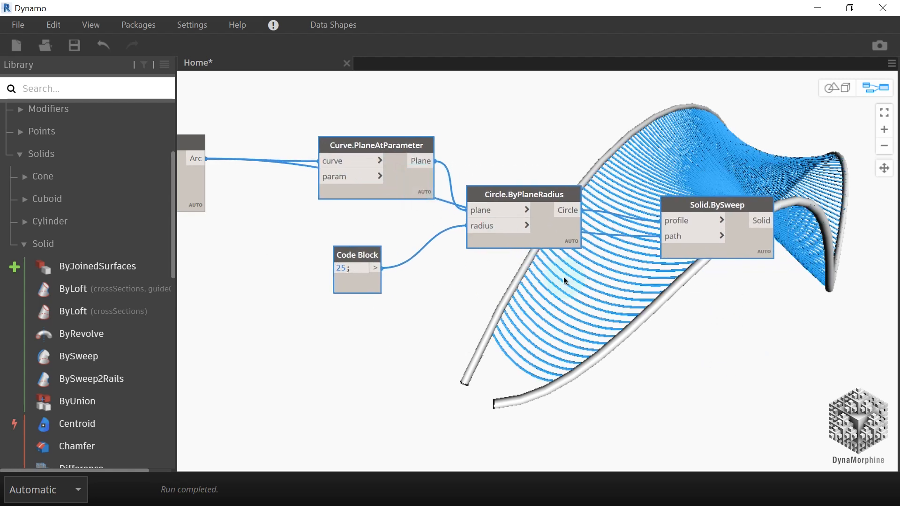
pyautogui.click(775, 251)
pyautogui.hotkey('ctrl', 'b')
pyautogui.moveTo(840, 257); pyautogui.dragTo(720, 348, button='right')
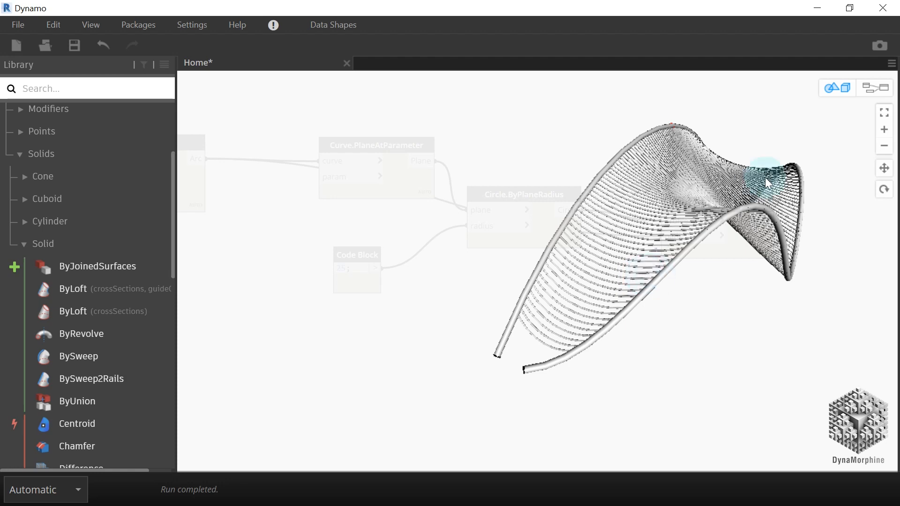
# Return to the node graph and add a Plane.XZ node below the ribs' Solid.BySweep
pyautogui.click(872, 88)
pyautogui.scroll(-3, 729, 257)
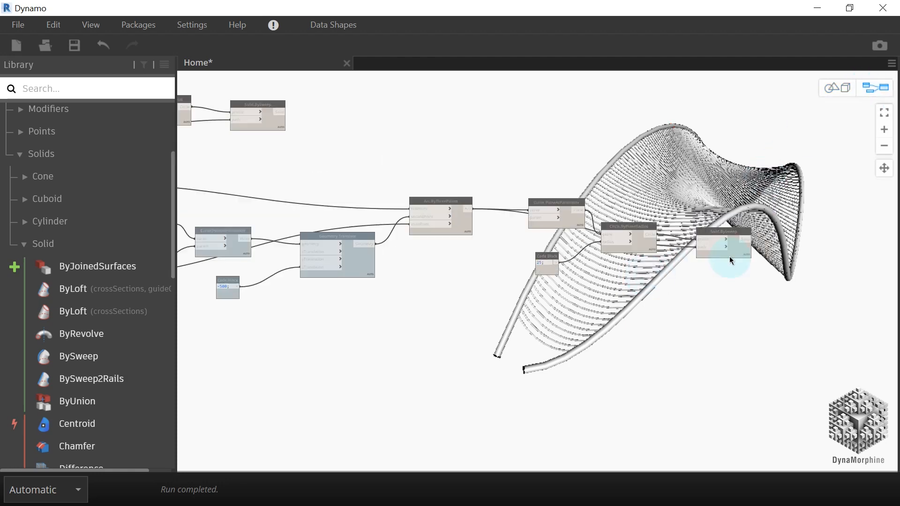
pyautogui.scroll(3, 588, 257)
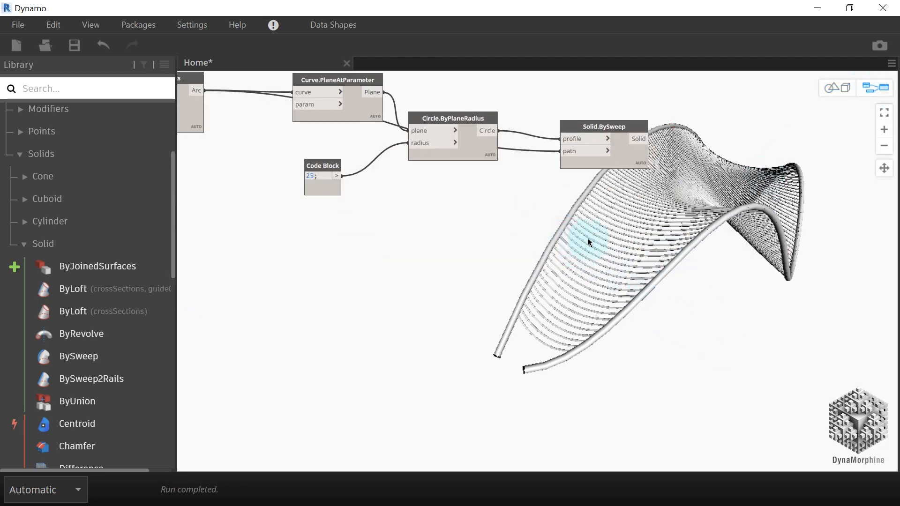
pyautogui.rightClick(641, 225)
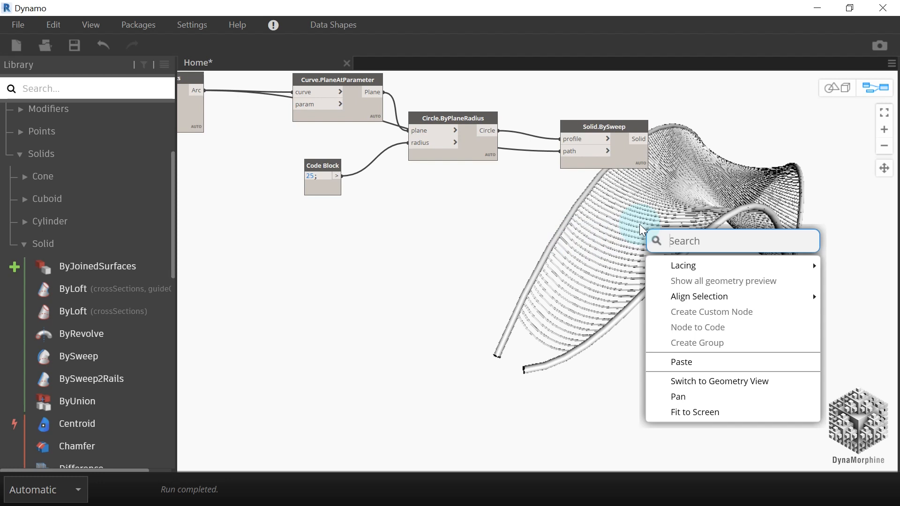
pyautogui.write('plane')
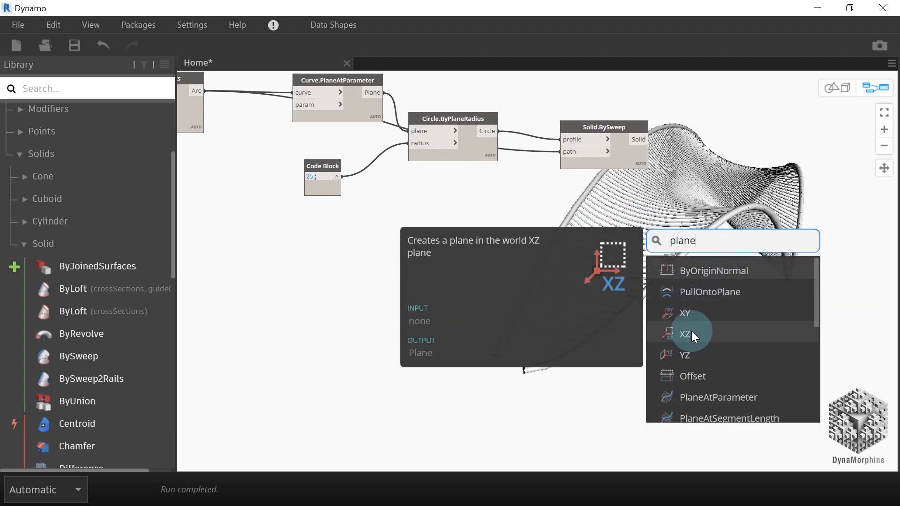
pyautogui.click(691, 332)
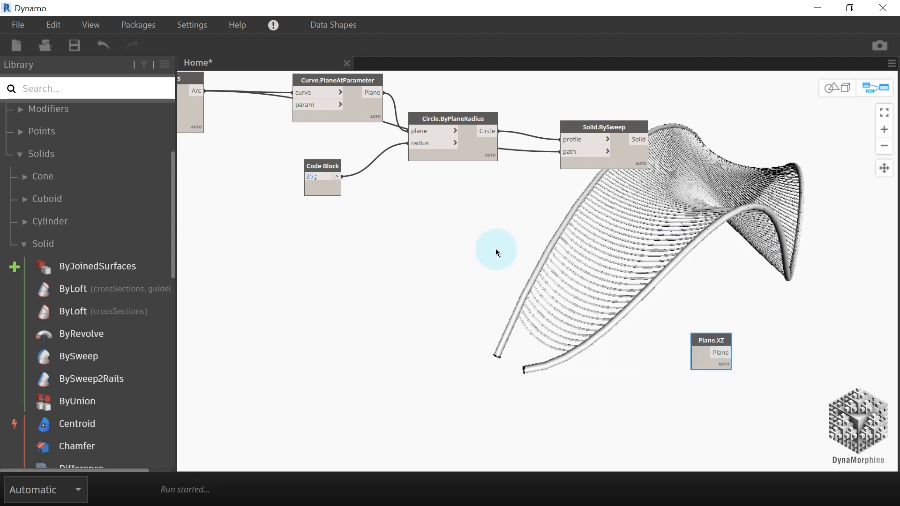
# Add a Geometry.Mirror node beside the ribs' Solid.BySweep and connect the Solid output to its geometry input
pyautogui.scroll(3, 626, 249)
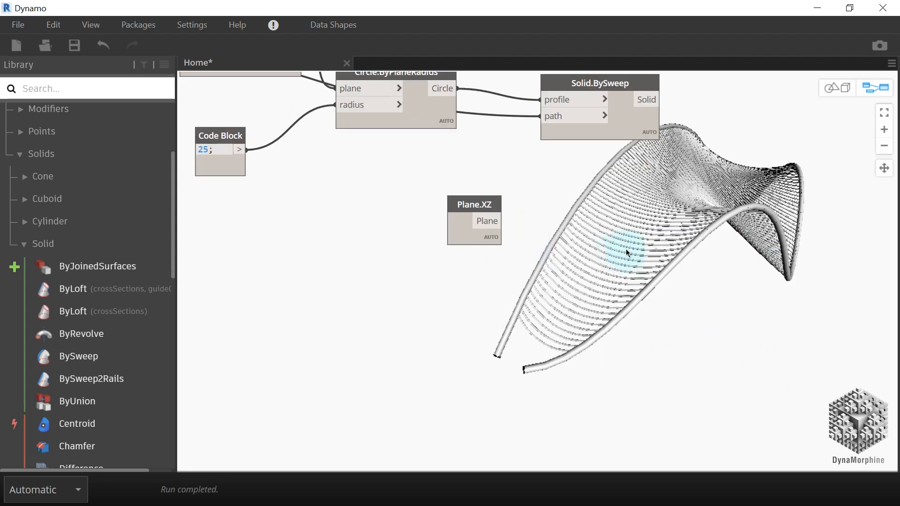
pyautogui.rightClick(627, 252)
pyautogui.write('mirro')
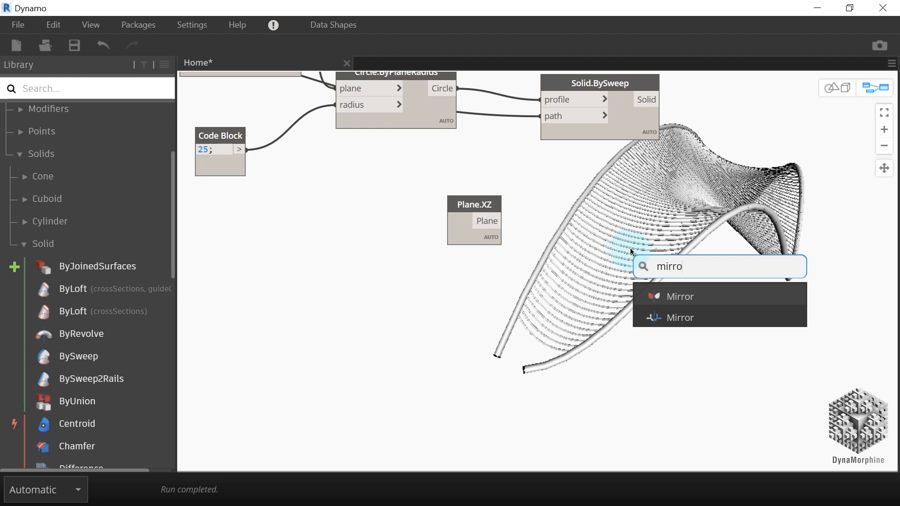
pyautogui.click(699, 302)
pyautogui.moveTo(706, 304); pyautogui.dragTo(733, 186)
pyautogui.moveTo(679, 255); pyautogui.dragTo(549, 254, button='middle')
pyautogui.scroll(3, 567, 289)
pyautogui.scroll(-2, 580, 264)
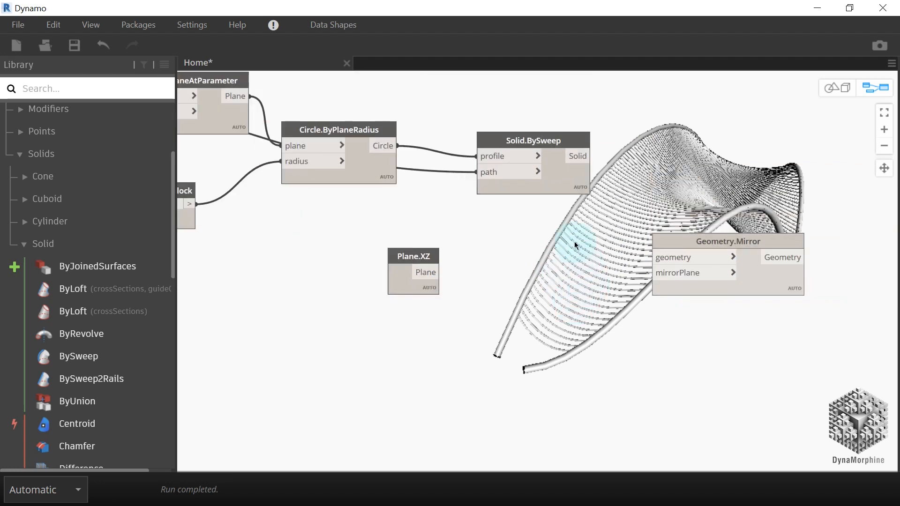
pyautogui.scroll(2, 577, 167)
pyautogui.moveTo(589, 144); pyautogui.dragTo(696, 282)
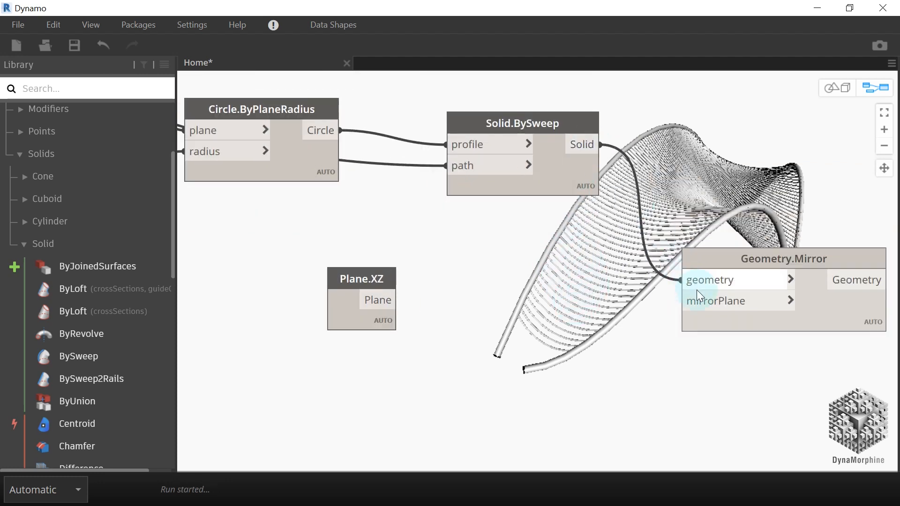
# Connect the Plane.XZ node's Plane output to the ribs' Geometry.Mirror mirrorPlane input
pyautogui.moveTo(378, 300); pyautogui.dragTo(775, 314)
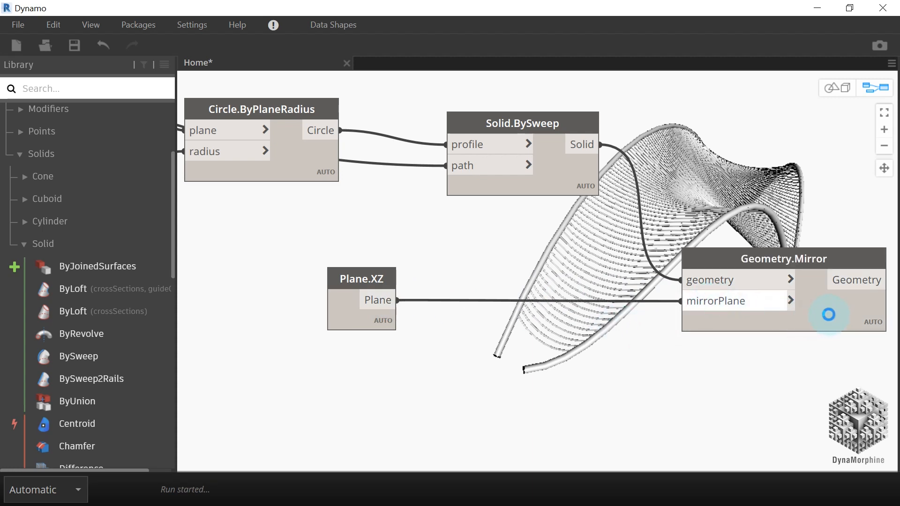
pyautogui.moveTo(819, 319); pyautogui.dragTo(818, 280)
pyautogui.scroll(-5, 817, 277)
# Duplicate the Plane.XZ and Geometry.Mirror nodes together and place the copies beside the NURBS curve tube's Solid.BySweep
pyautogui.moveTo(791, 337); pyautogui.dragTo(541, 264)
pyautogui.moveTo(588, 316)
pyautogui.mouseDown(button='middle')
pyautogui.moveTo(643, 367)
pyautogui.moveTo(786, 443)
pyautogui.mouseUp(button='middle')
pyautogui.moveTo(406, 208); pyautogui.dragTo(636, 249, button='middle')
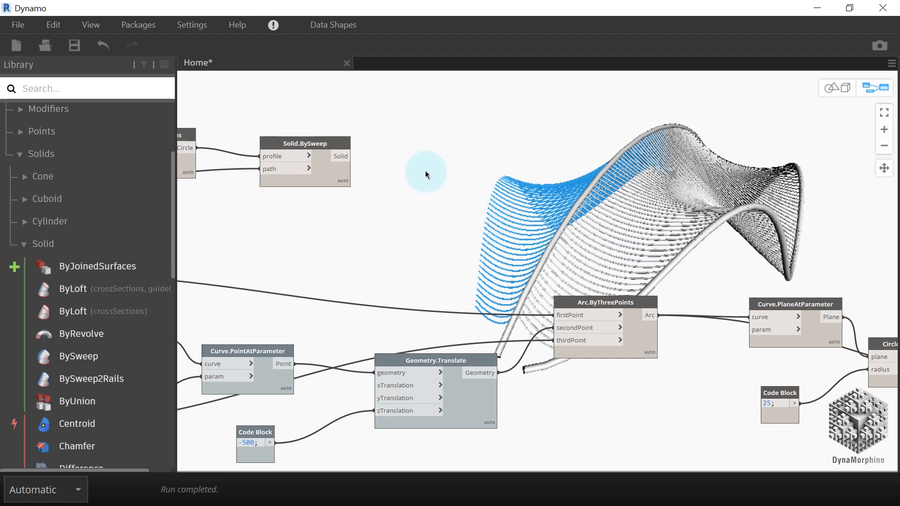
pyautogui.hotkey('ctrl', 'v')
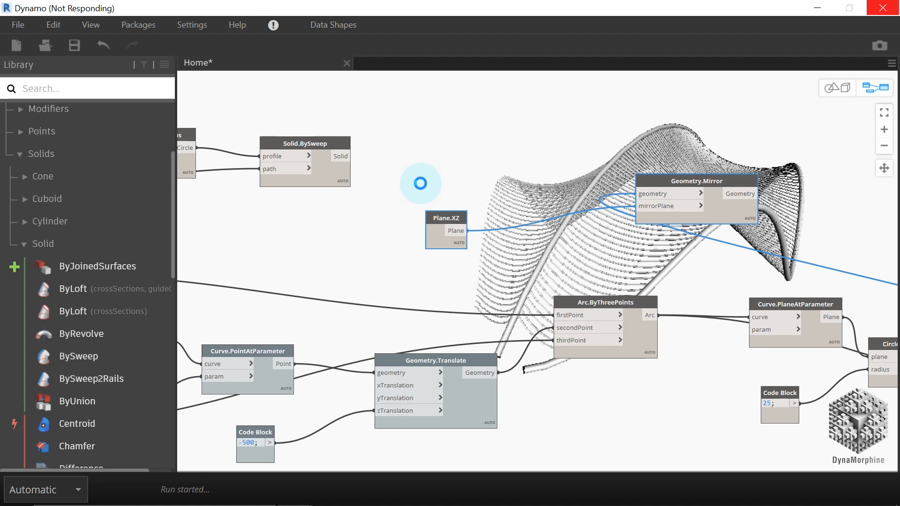
# Reposition the NURBS curve tube's Solid.BySweep slightly and connect its Solid output to the copied Geometry.Mirror's geometry input
pyautogui.click(328, 172)
pyautogui.moveTo(328, 183); pyautogui.dragTo(358, 174)
pyautogui.click(421, 181)
pyautogui.click(381, 149)
pyautogui.click(637, 193)
pyautogui.click(689, 257)
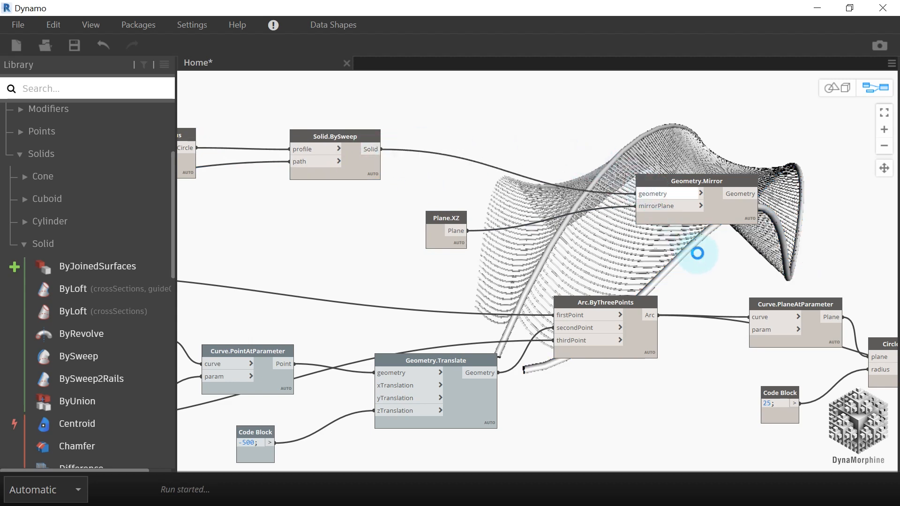
# Orbit the mirrored canopy in the 3D preview and return to the node graph
pyautogui.moveTo(691, 272); pyautogui.dragTo(391, 253, button='middle')
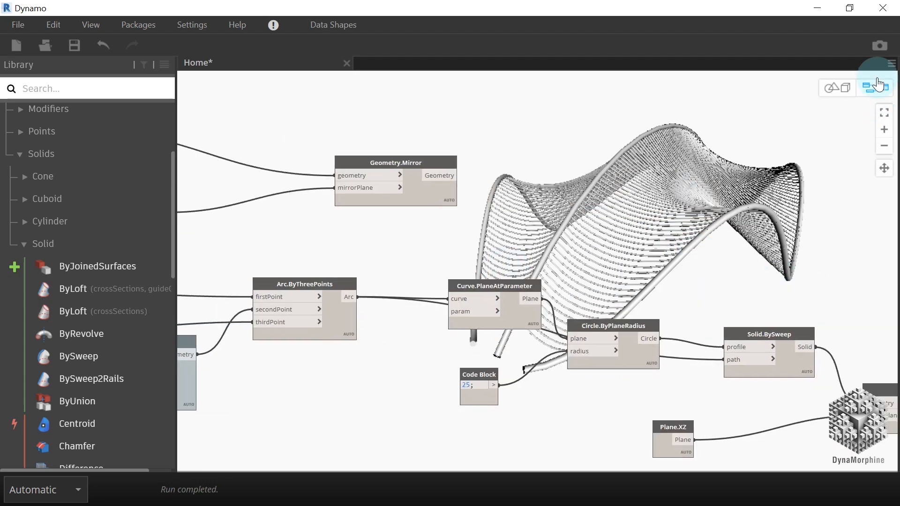
pyautogui.click(879, 94)
pyautogui.moveTo(787, 251); pyautogui.dragTo(671, 283, button='right')
pyautogui.click(874, 88)
# Move the copied Geometry.Mirror node to just above the ribs' Geometry.Mirror node
pyautogui.moveTo(743, 183); pyautogui.dragTo(589, 152, button='middle')
pyautogui.scroll(-3, 589, 152)
pyautogui.click(353, 155)
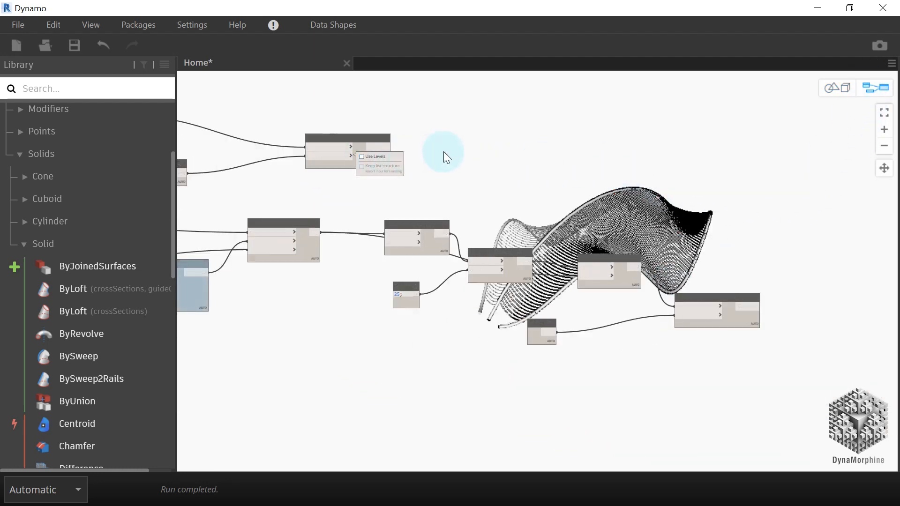
pyautogui.moveTo(382, 151); pyautogui.dragTo(722, 230)
pyautogui.scroll(3, 770, 301)
pyautogui.moveTo(735, 338); pyautogui.dragTo(730, 306)
pyautogui.click(685, 195)
pyautogui.click(526, 280)
# Move the arc tube's Solid.BySweep node across the graph to just below the ribs' Geometry.Mirror node
pyautogui.moveTo(409, 299); pyautogui.dragTo(596, 275, button='middle')
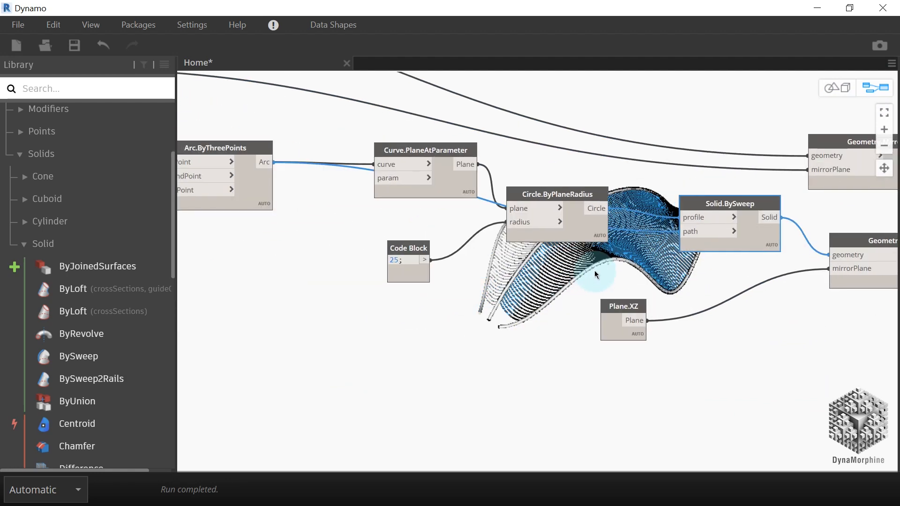
pyautogui.scroll(-3, 594, 271)
pyautogui.scroll(1, 357, 239)
pyautogui.moveTo(356, 238); pyautogui.dragTo(701, 375, button='middle')
pyautogui.scroll(-2, 659, 324)
pyautogui.moveTo(520, 236); pyautogui.dragTo(546, 178, button='middle')
pyautogui.scroll(3, 392, 392)
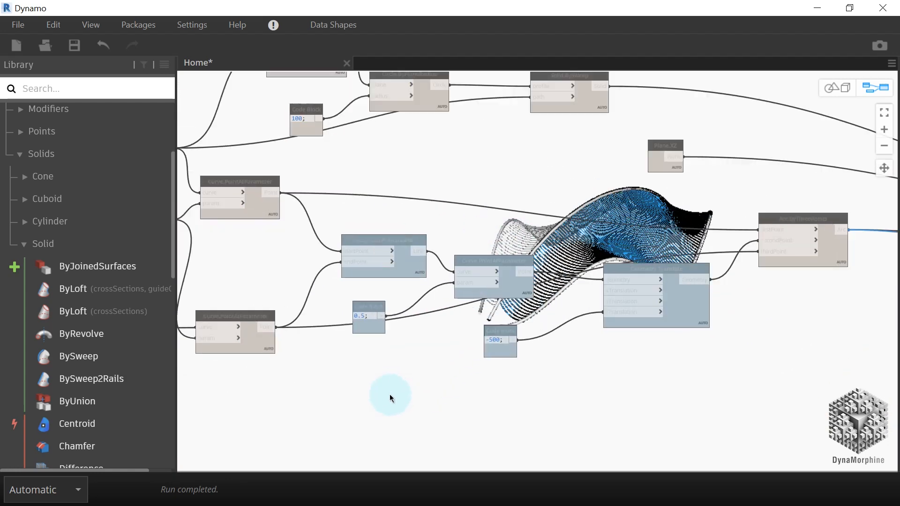
pyautogui.moveTo(391, 395); pyautogui.dragTo(627, 270, button='middle')
pyautogui.click(386, 323)
pyautogui.scroll(-4, 387, 323)
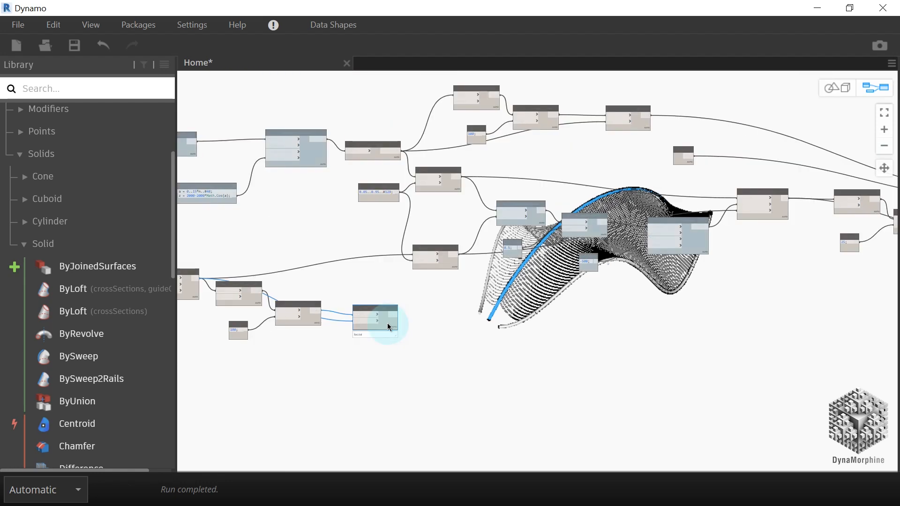
pyautogui.moveTo(390, 322); pyautogui.dragTo(819, 334)
pyautogui.moveTo(791, 327); pyautogui.dragTo(427, 300, button='middle')
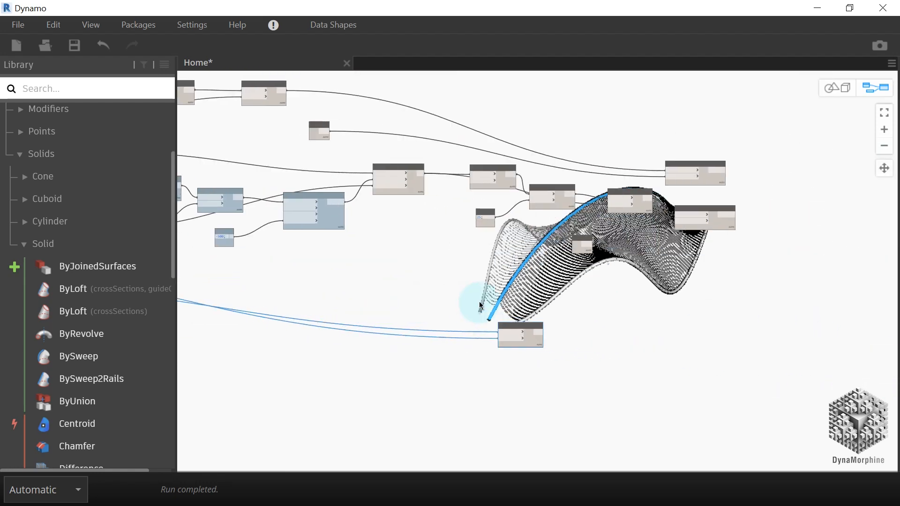
pyautogui.scroll(2, 519, 310)
pyautogui.moveTo(545, 336); pyautogui.dragTo(789, 256)
pyautogui.moveTo(790, 256); pyautogui.dragTo(483, 260, button='middle')
# Inspect the canopy in 3D and highlight the Geometry.Mirror and Solid.BySweep nodes one by one to identify their geometry
pyautogui.click(837, 87)
pyautogui.moveTo(737, 249); pyautogui.dragTo(765, 238, button='right')
pyautogui.click(876, 88)
pyautogui.scroll(4, 555, 180)
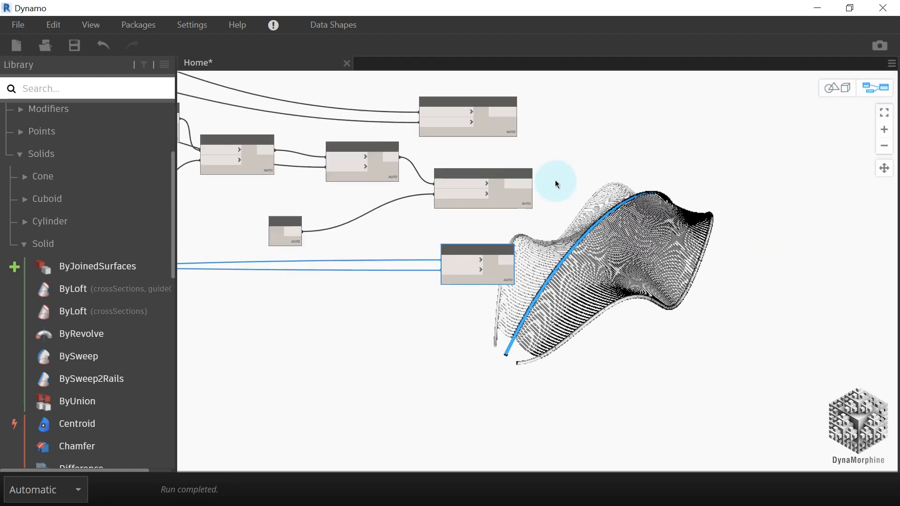
pyautogui.moveTo(516, 197); pyautogui.dragTo(412, 242, button='middle')
pyautogui.click(393, 249)
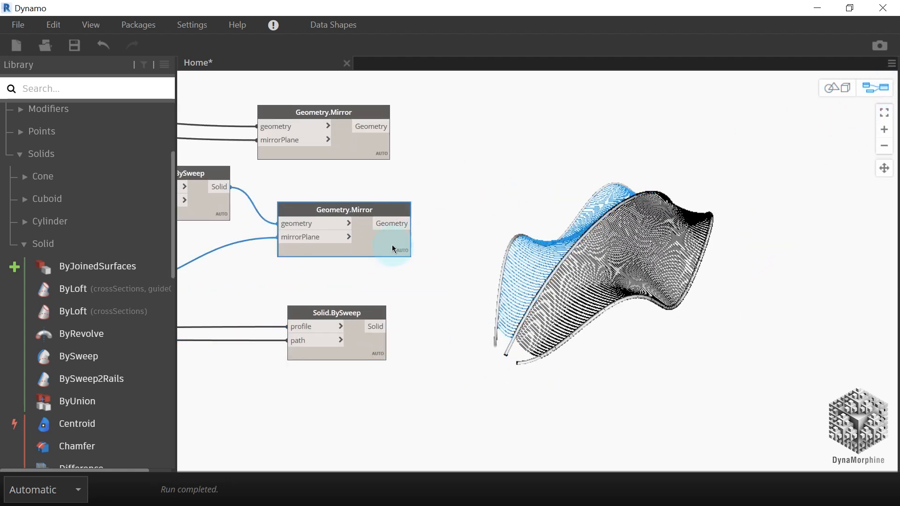
pyautogui.click(367, 149)
pyautogui.moveTo(228, 227); pyautogui.dragTo(398, 198, button='middle')
pyautogui.click(379, 179)
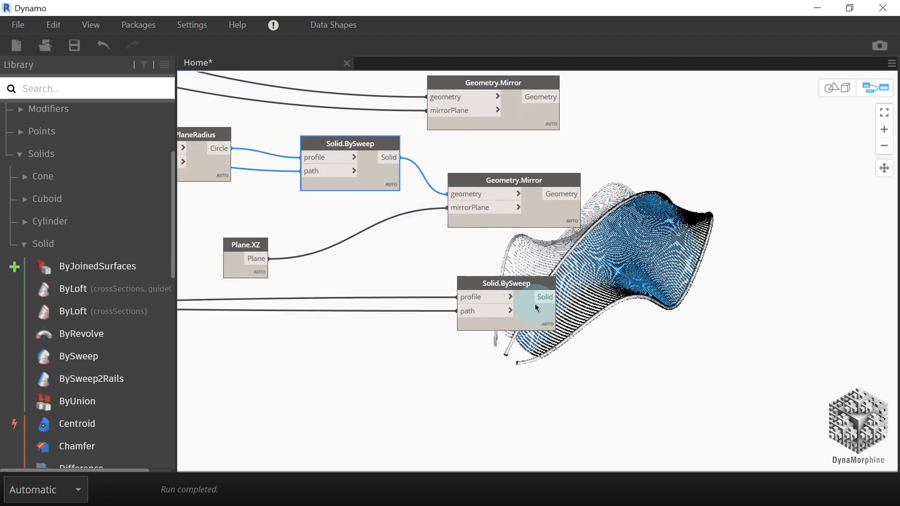
pyautogui.click(531, 318)
# Move the NURBS curve tube's Solid.BySweep node to just above the copied Geometry.Mirror node
pyautogui.scroll(-4, 642, 287)
pyautogui.scroll(-4, 587, 257)
pyautogui.scroll(6, 324, 177)
pyautogui.scroll(-2, 249, 190)
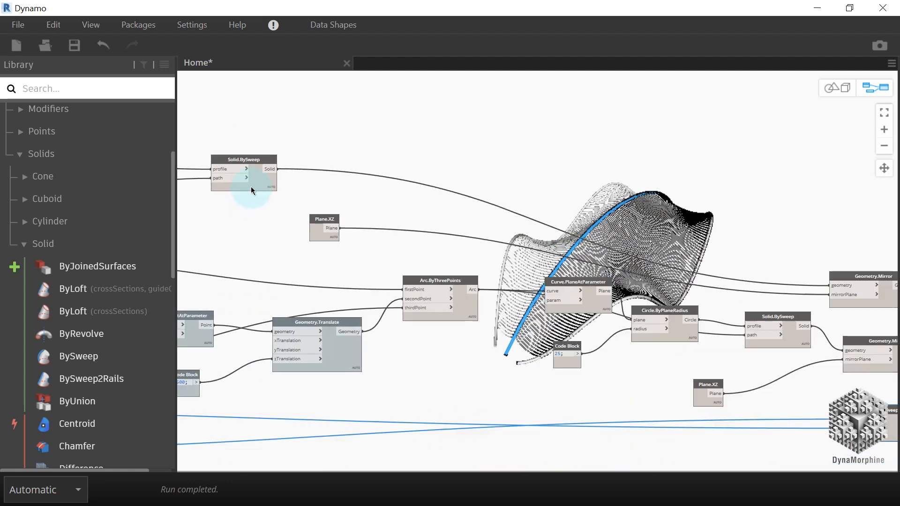
pyautogui.moveTo(268, 185); pyautogui.dragTo(857, 228)
pyautogui.scroll(2, 711, 226)
pyautogui.moveTo(706, 280); pyautogui.dragTo(564, 263, button='middle')
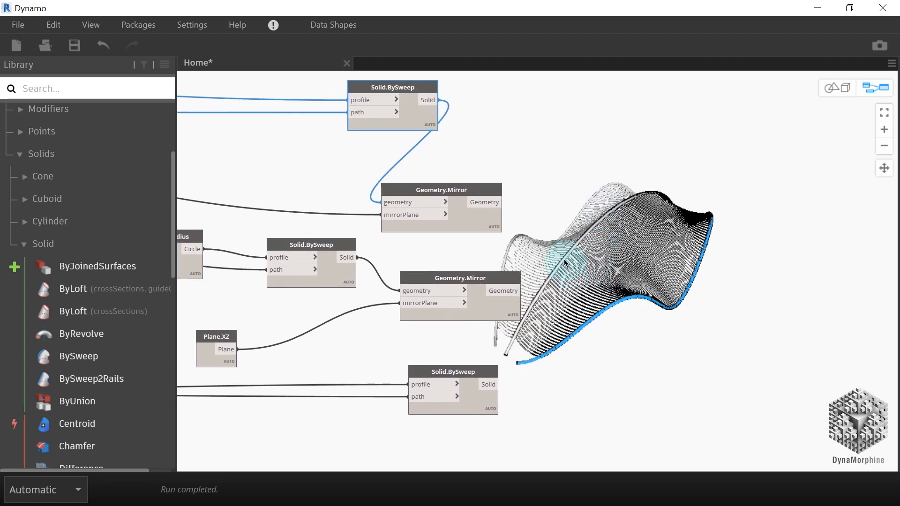
# Add a List.Join node beside the Geometry.Mirror nodes and extend it to four inputs, list0 to list3
pyautogui.rightClick(697, 190)
pyautogui.write('list.joi')
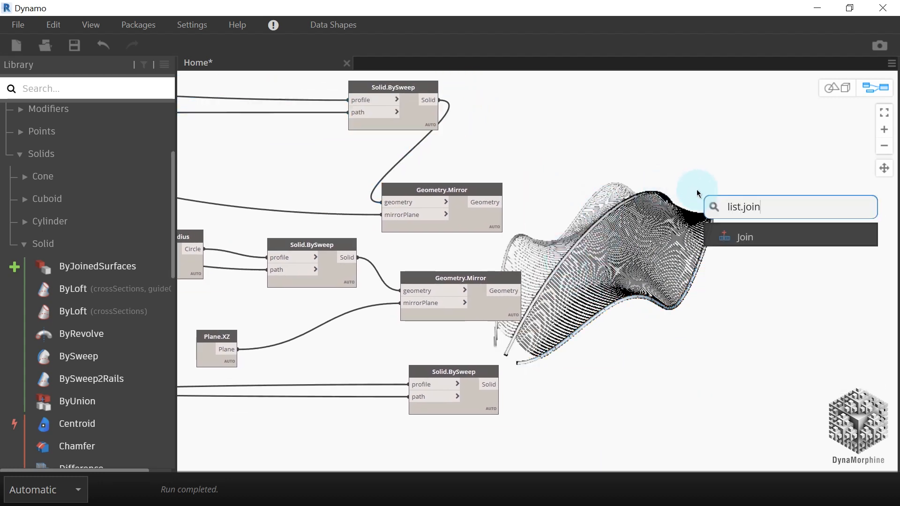
pyautogui.write('n')
pyautogui.press('Return')
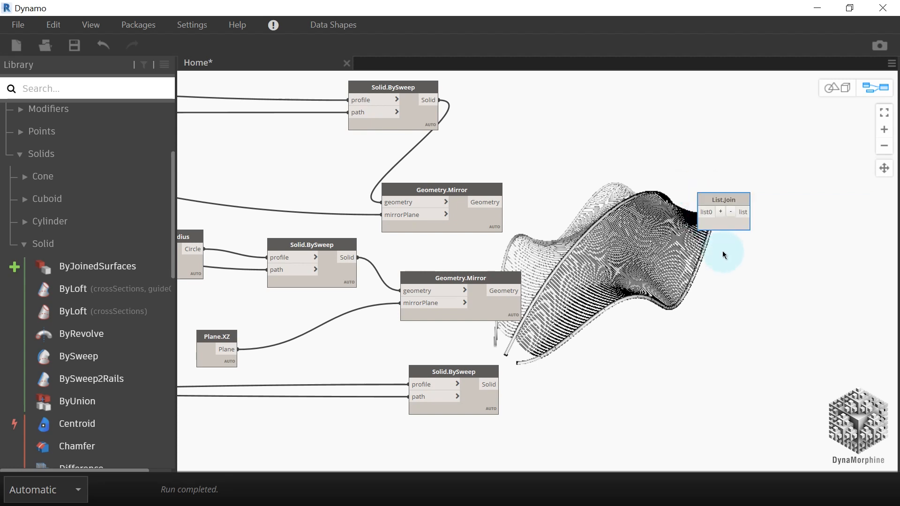
pyautogui.click(721, 212)
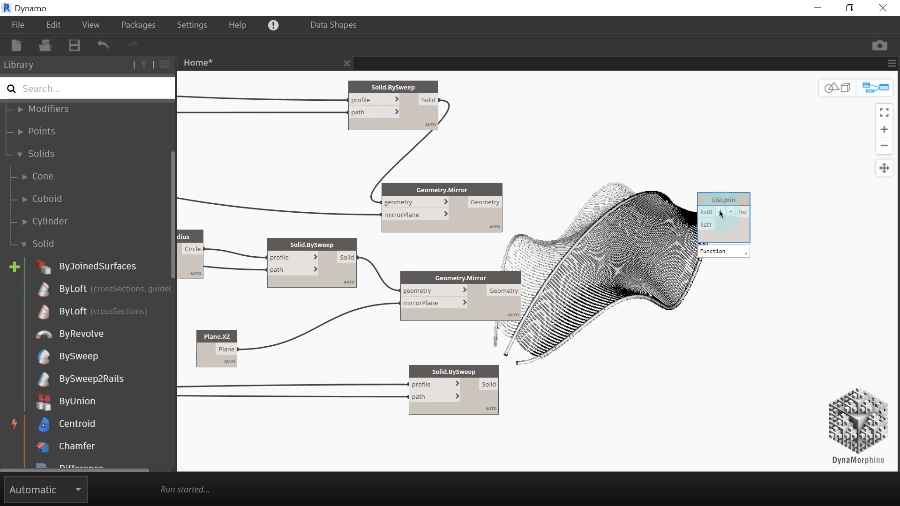
pyautogui.click(710, 209)
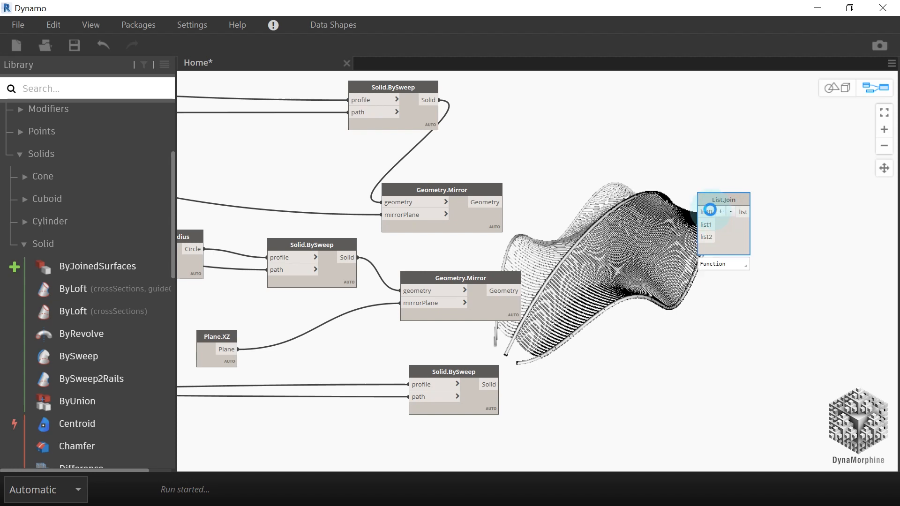
# Connect the NURBS curve tube's Solid.BySweep Solid output to List.Join's list0 input
pyautogui.click(443, 104)
pyautogui.click(425, 100)
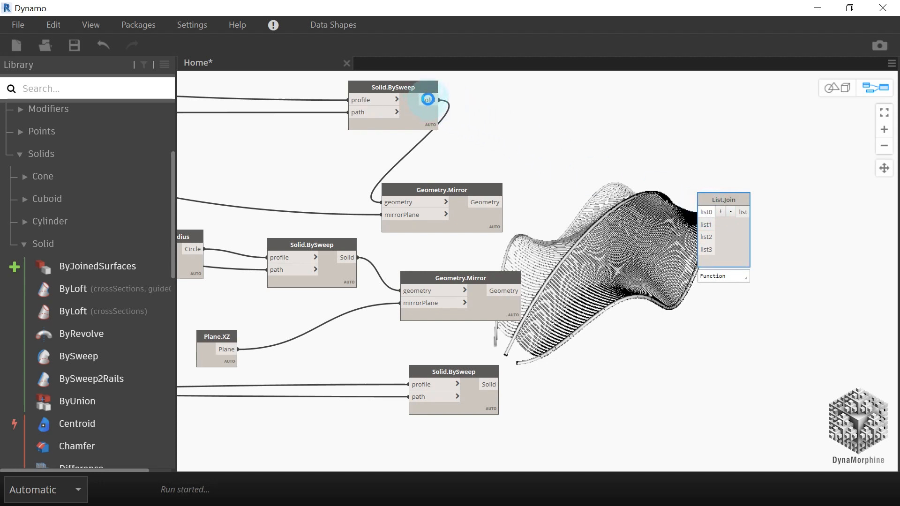
pyautogui.click(699, 212)
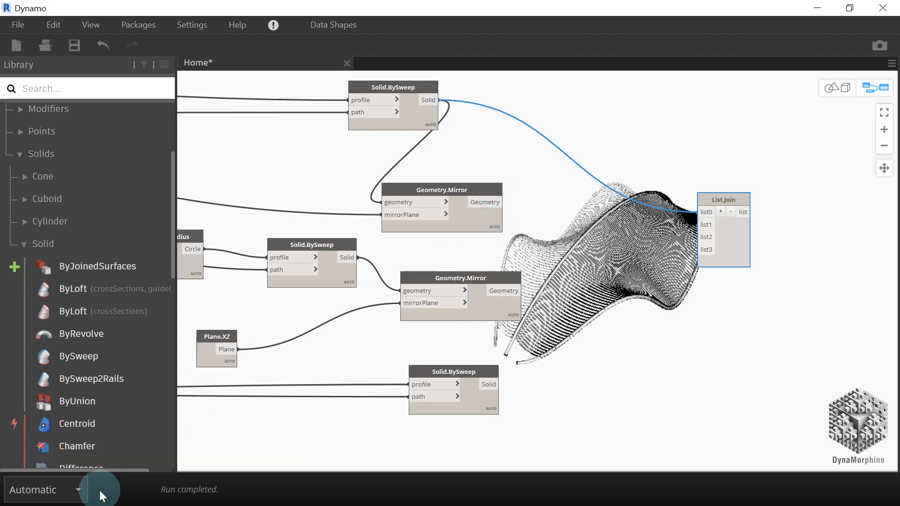
# Set the graph's run mode to Manual
pyautogui.click(54, 487)
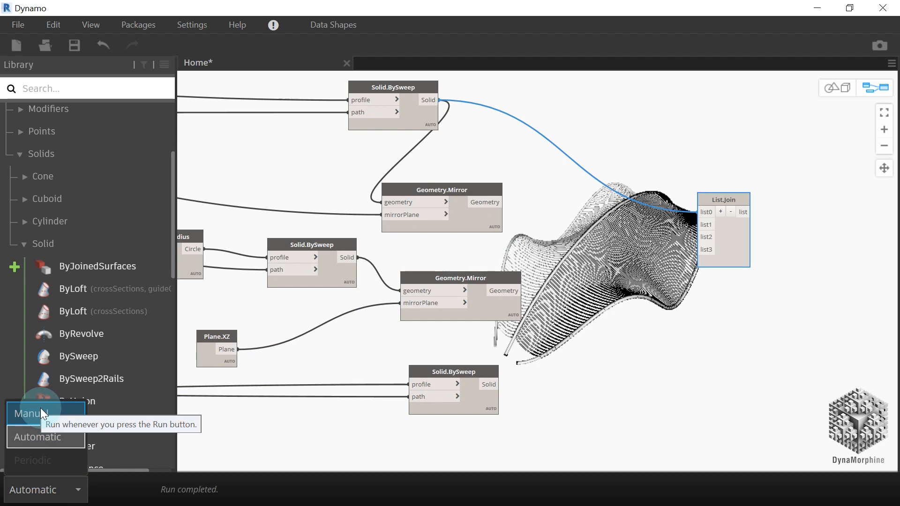
pyautogui.click(54, 411)
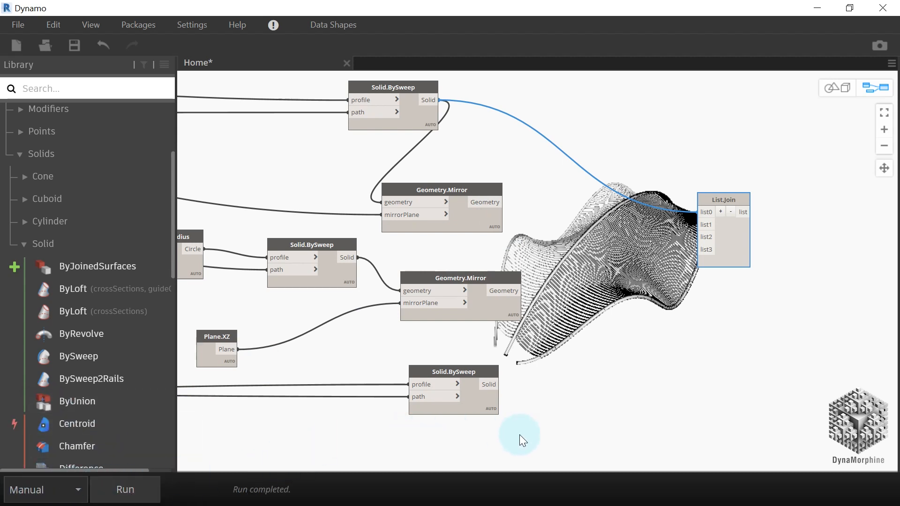
pyautogui.click(426, 462)
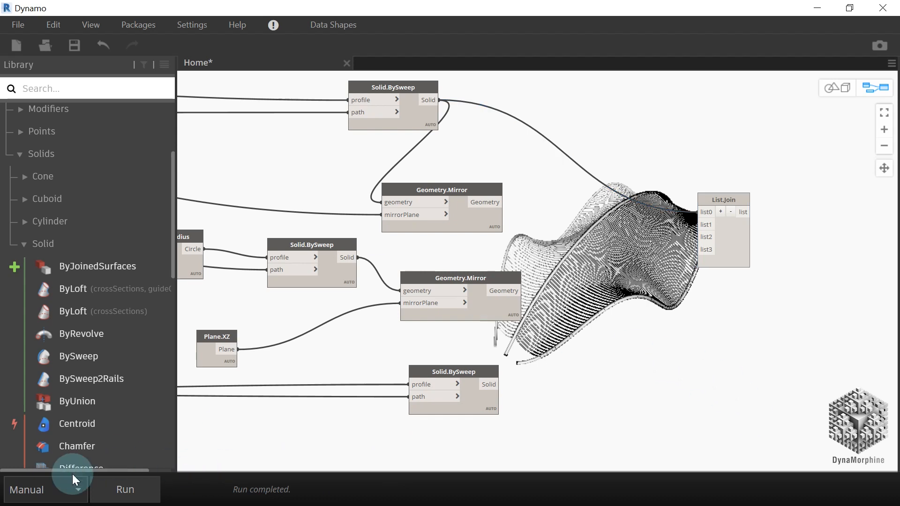
# Connect the two Geometry.Mirror outputs to list1 and list2 and the arc tube's Solid to list3, and move List.Join closer
pyautogui.scroll(2, 710, 292)
pyautogui.click(469, 189)
pyautogui.click(706, 214)
pyautogui.click(702, 230)
pyautogui.click(490, 291)
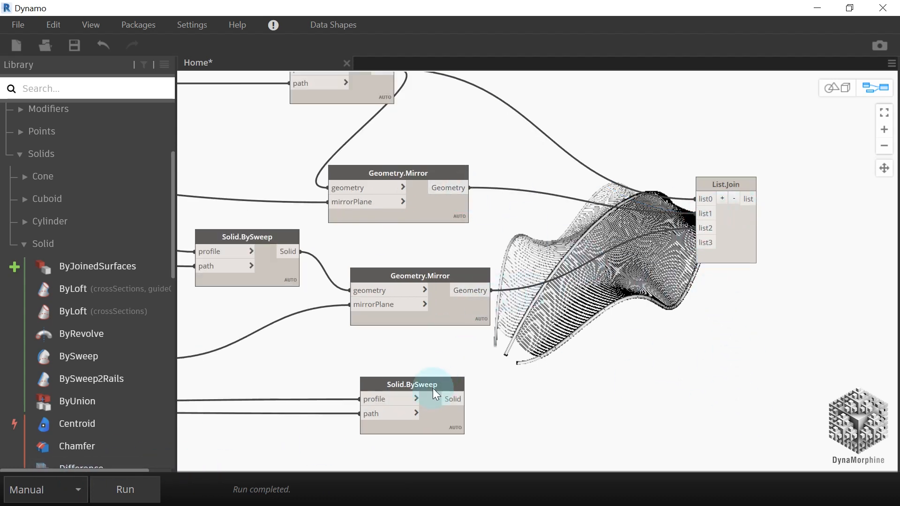
pyautogui.click(455, 400)
pyautogui.click(704, 243)
pyautogui.moveTo(754, 240); pyautogui.dragTo(628, 261)
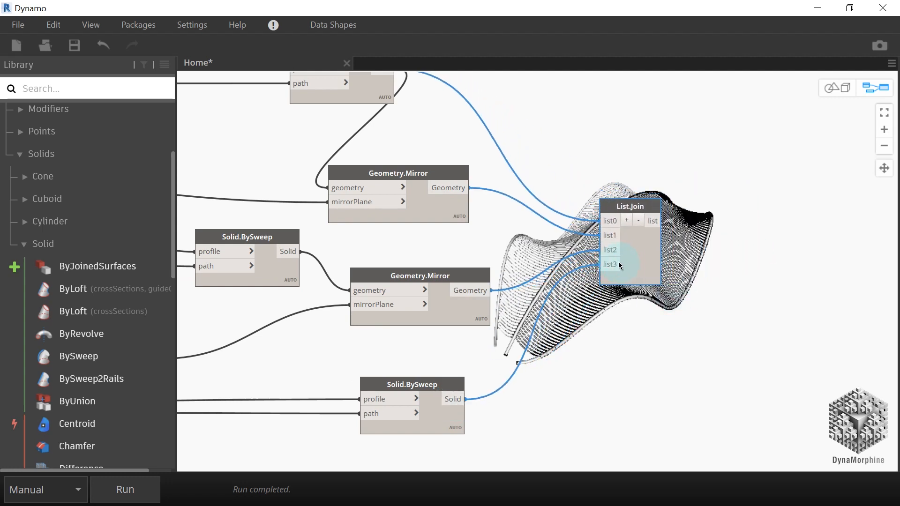
# Add an ImportInstance.ByGeometries node beside List.Join
pyautogui.rightClick(707, 265)
pyautogui.write('imr')
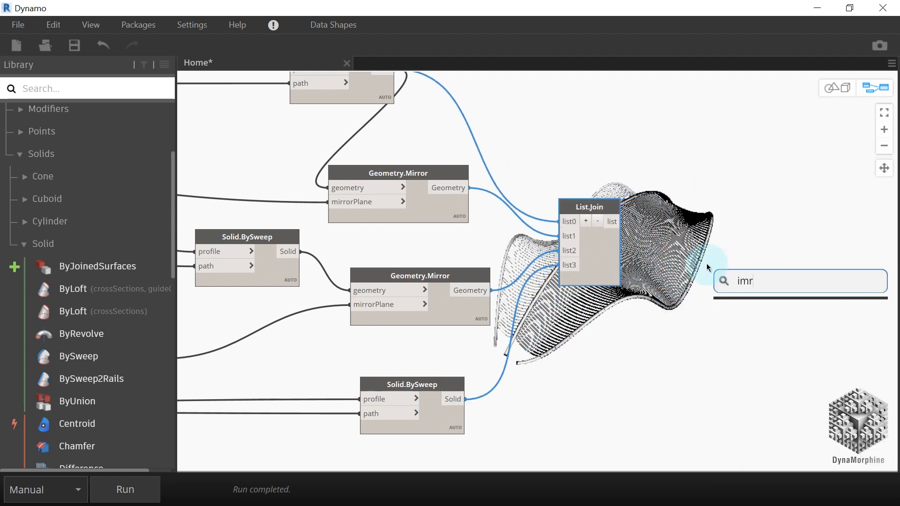
pyautogui.press('BackSpace')
pyautogui.write('port')
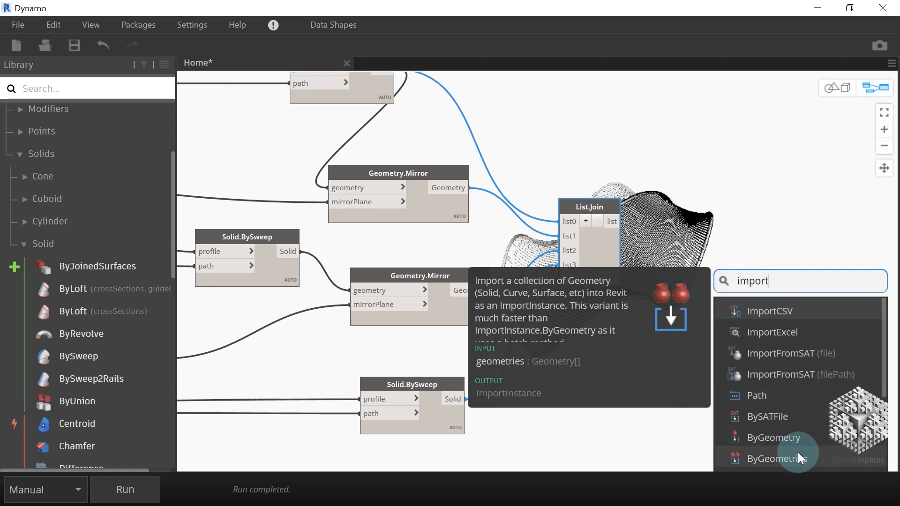
pyautogui.click(798, 454)
pyautogui.moveTo(785, 380); pyautogui.dragTo(620, 152)
pyautogui.scroll(2, 558, 128)
# Connect List.Join's list output to the geometries input, and restore the list3 input with the arc tube's Solid connected
pyautogui.click(513, 141)
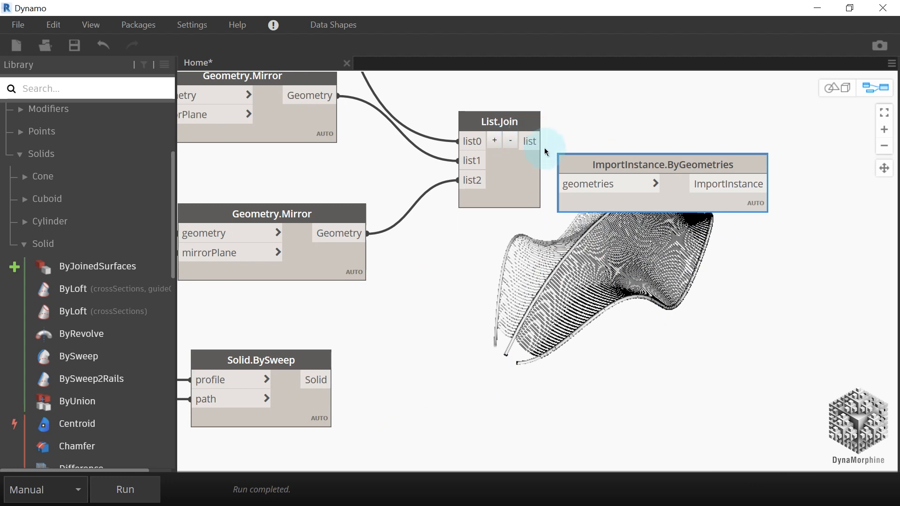
pyautogui.moveTo(543, 142); pyautogui.dragTo(561, 184)
pyautogui.click(495, 140)
pyautogui.click(477, 196)
pyautogui.click(332, 380)
# Run the graph, switch to Revit and open the default 3D view
pyautogui.click(125, 490)
pyautogui.click(552, 386)
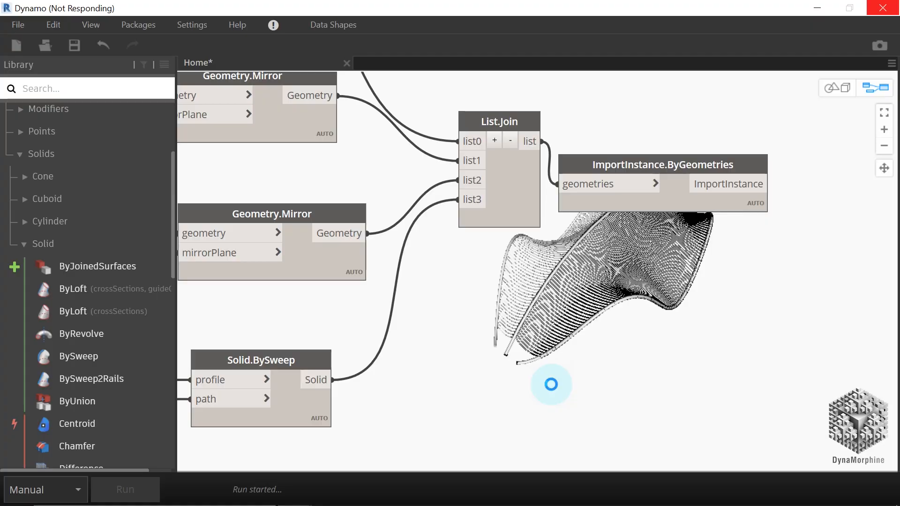
pyautogui.click(817, 8)
pyautogui.click(224, 112)
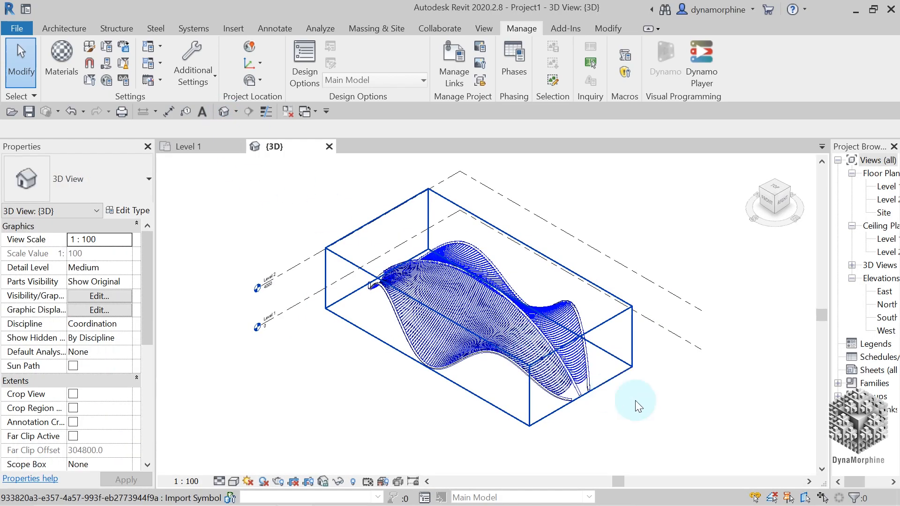
# Orbit around the imported canopy and set the 3D view's visual style to Shaded
pyautogui.middleClick(626, 413)
pyautogui.scroll(2, 612, 432)
pyautogui.moveTo(607, 432)
pyautogui.keyDown('shift'); pyautogui.mouseDown(button='middle')
pyautogui.moveTo(476, 412)
pyautogui.moveTo(558, 376)
pyautogui.moveTo(609, 384)
pyautogui.mouseUp(button='middle'); pyautogui.keyUp('shift')
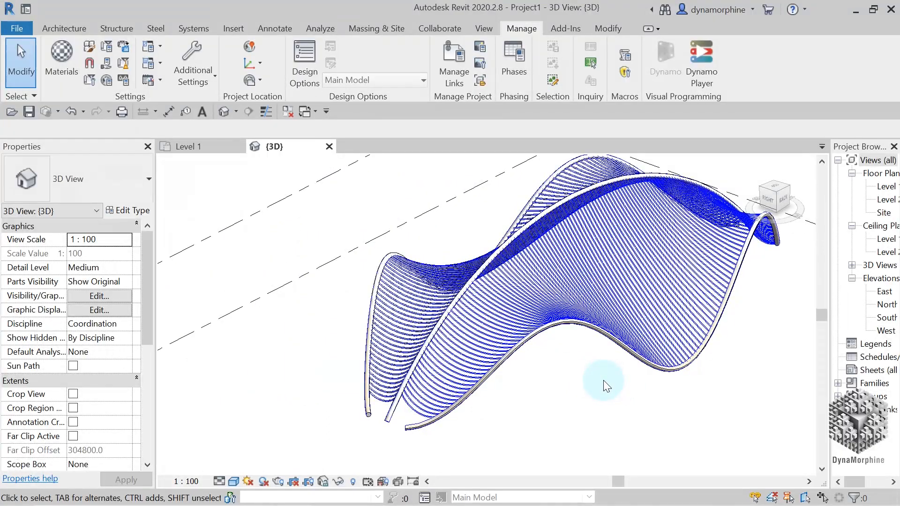
pyautogui.click(233, 481)
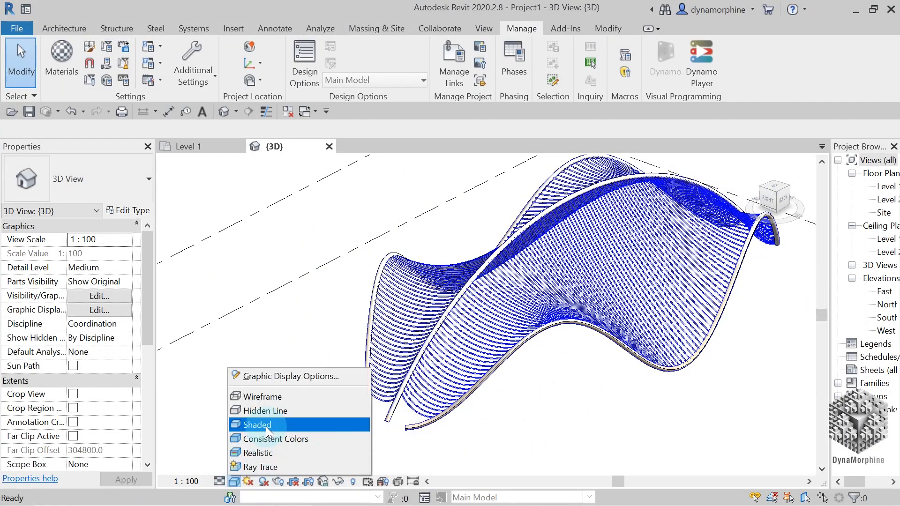
pyautogui.click(266, 427)
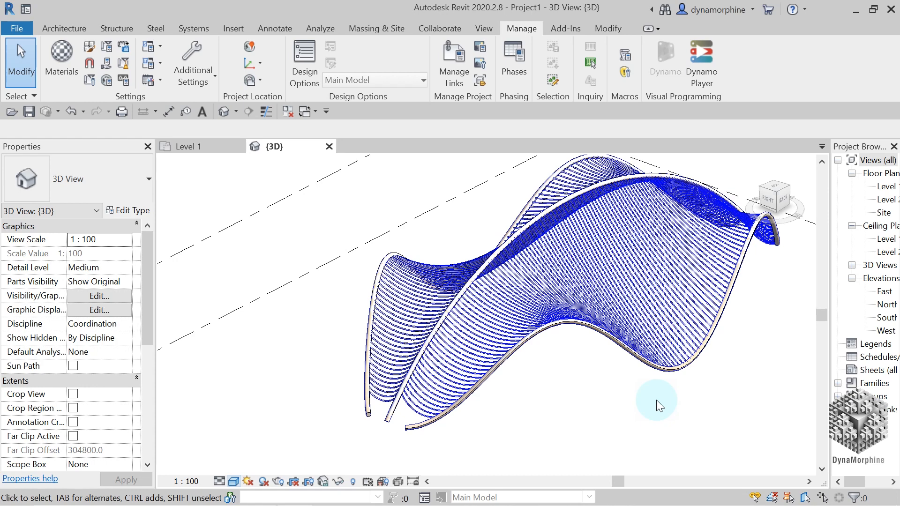
pyautogui.moveTo(656, 400); pyautogui.dragTo(576, 407, button='middle')
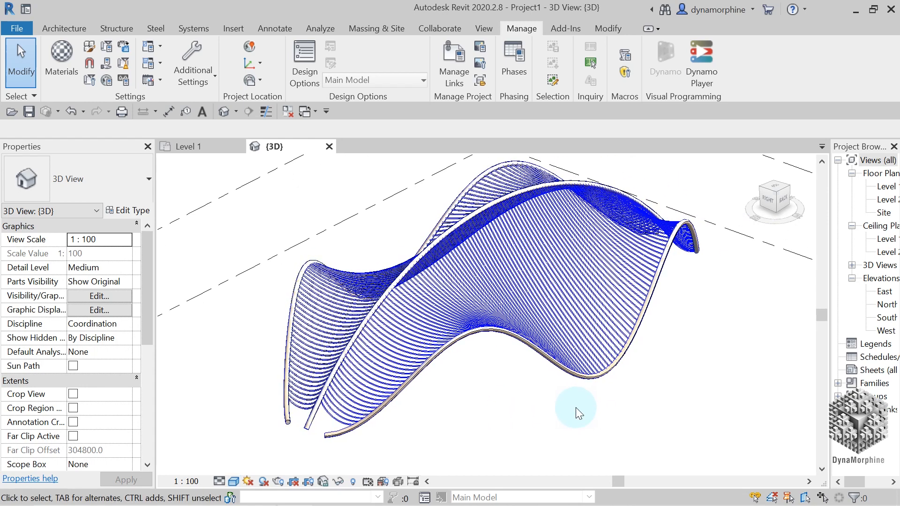